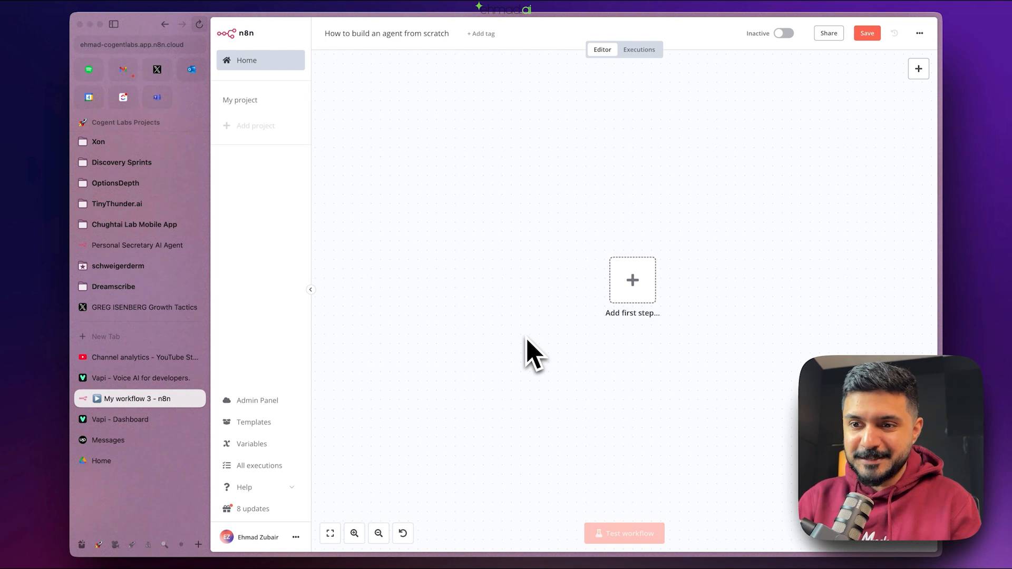
- Bring up the trigger choices for the empty workflow's first step
click(636, 278)
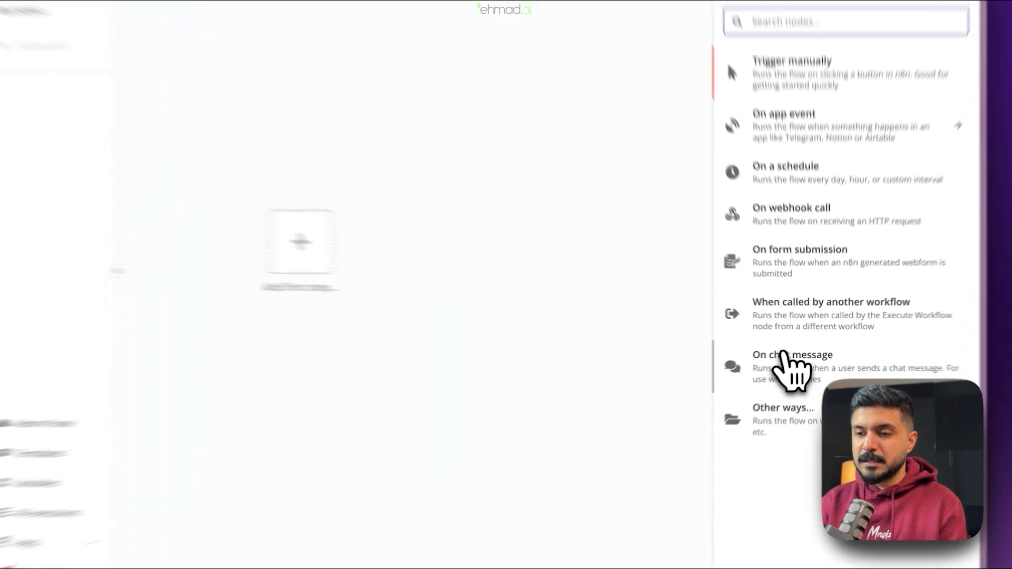
- Make 'On chat message' the workflow trigger and return to the canvas
click(801, 353)
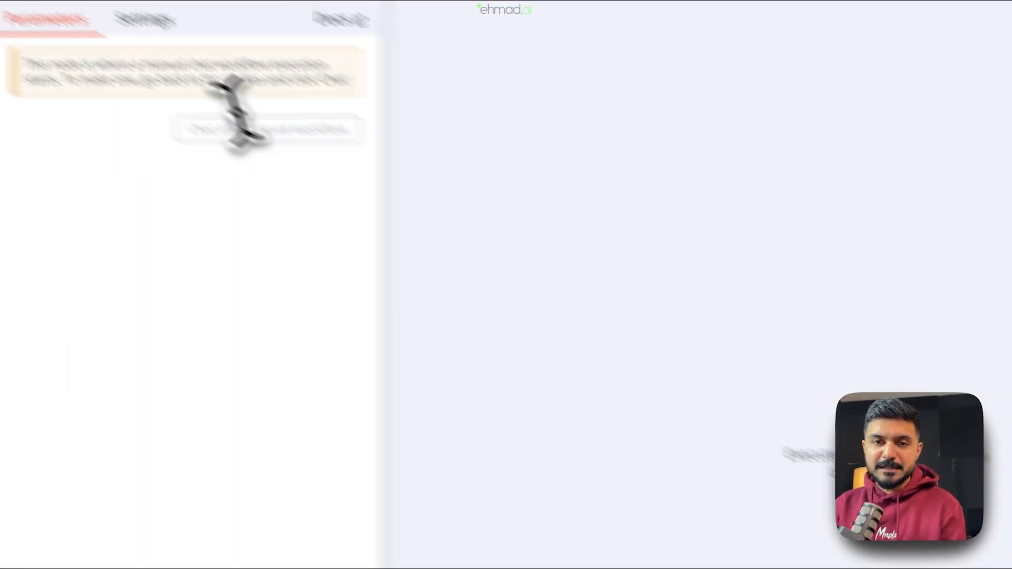
drag(253, 183, 585, 213)
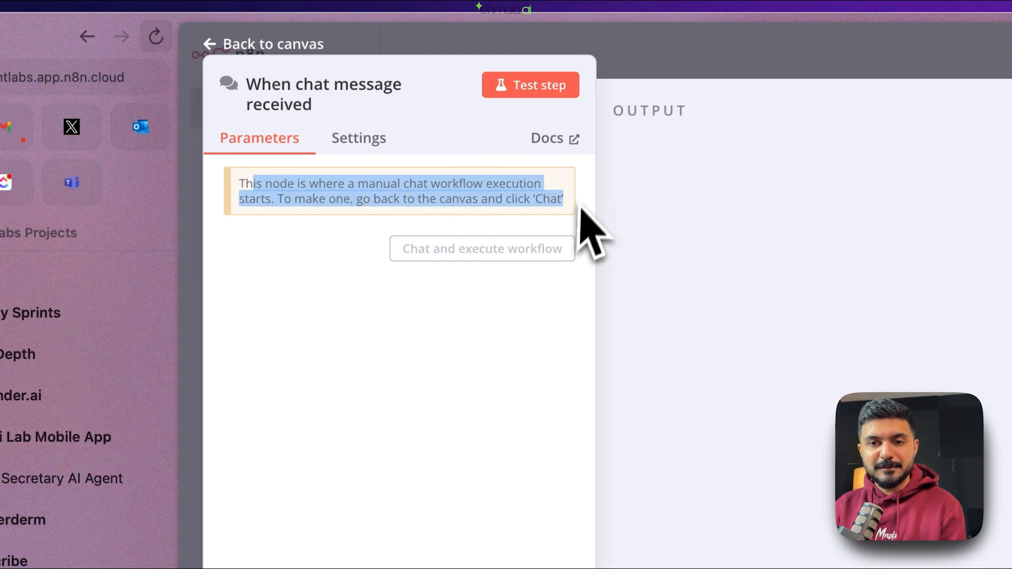
click(785, 38)
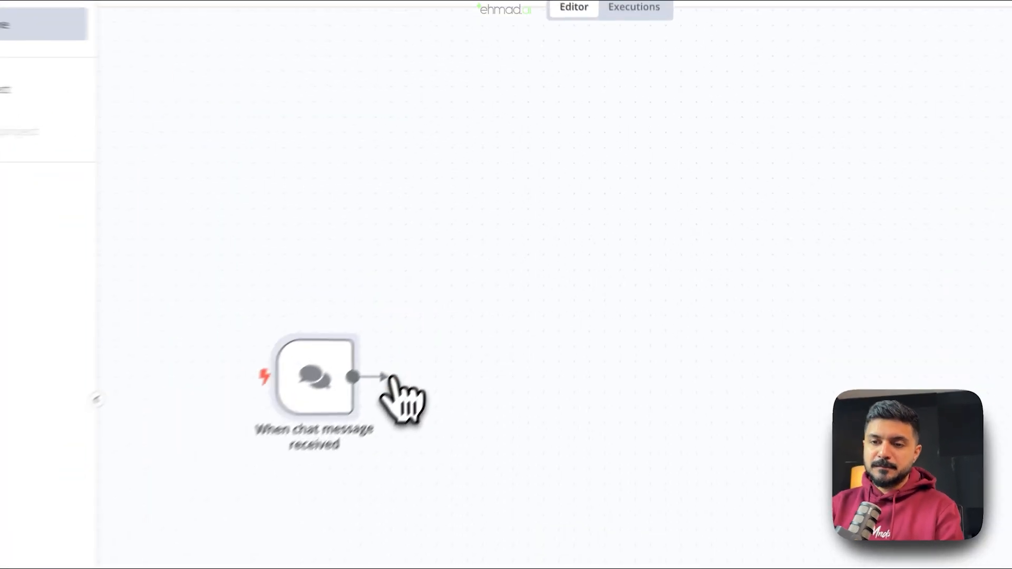
- Add an AI Agent node after the chat trigger and bring up its Agent type choices
click(496, 275)
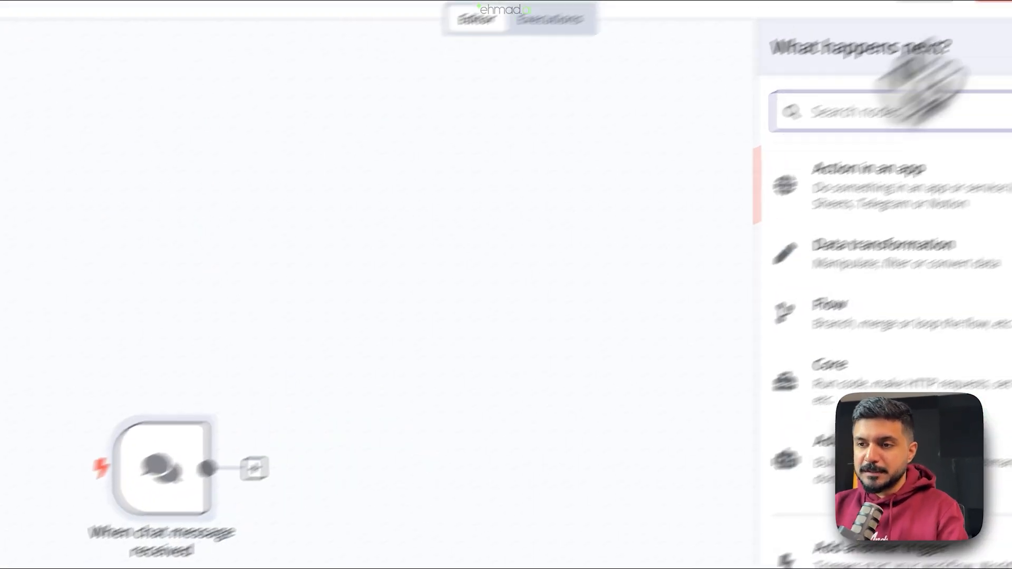
scroll(809, 118, left, 5)
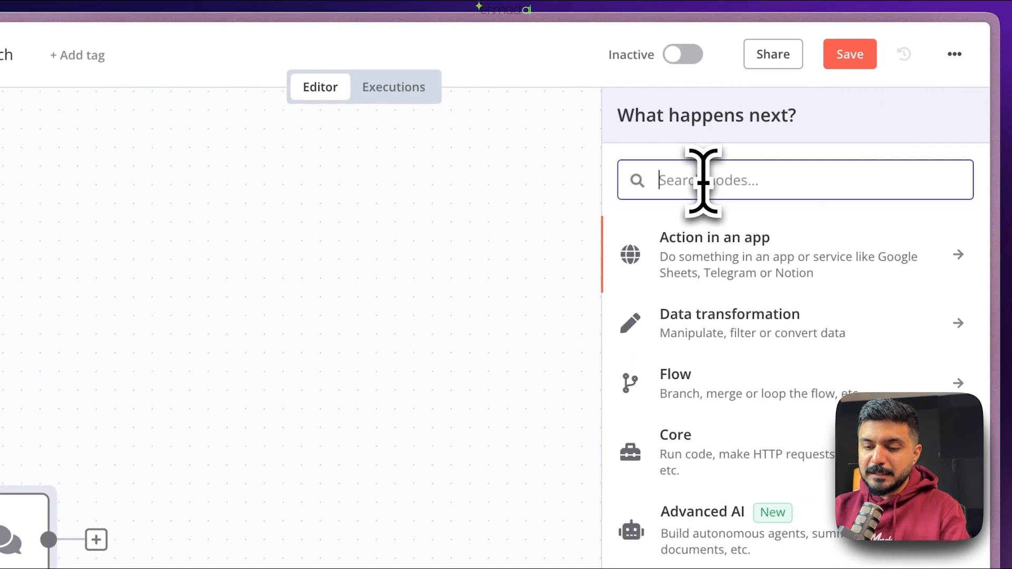
text(ai age)
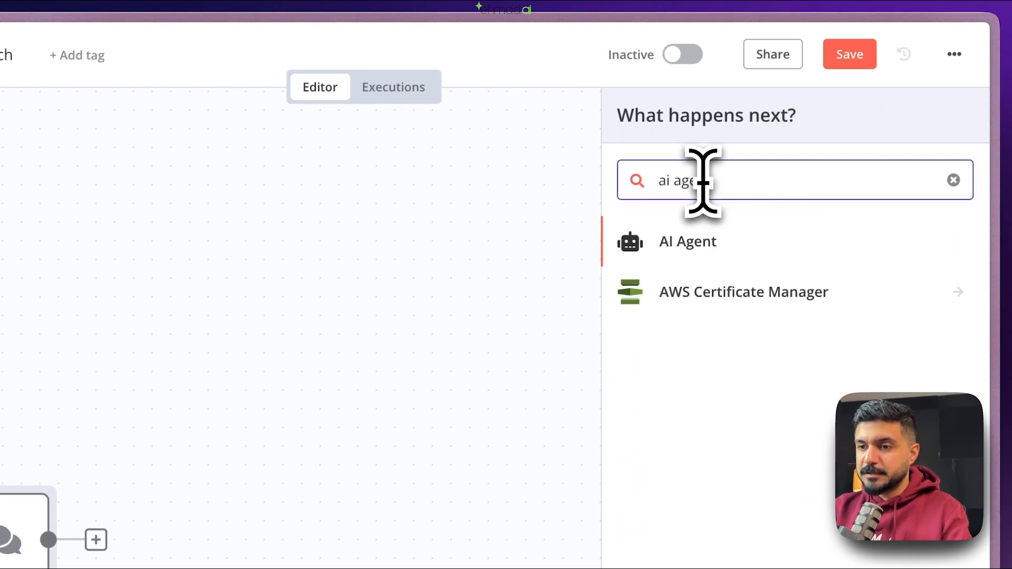
click(695, 243)
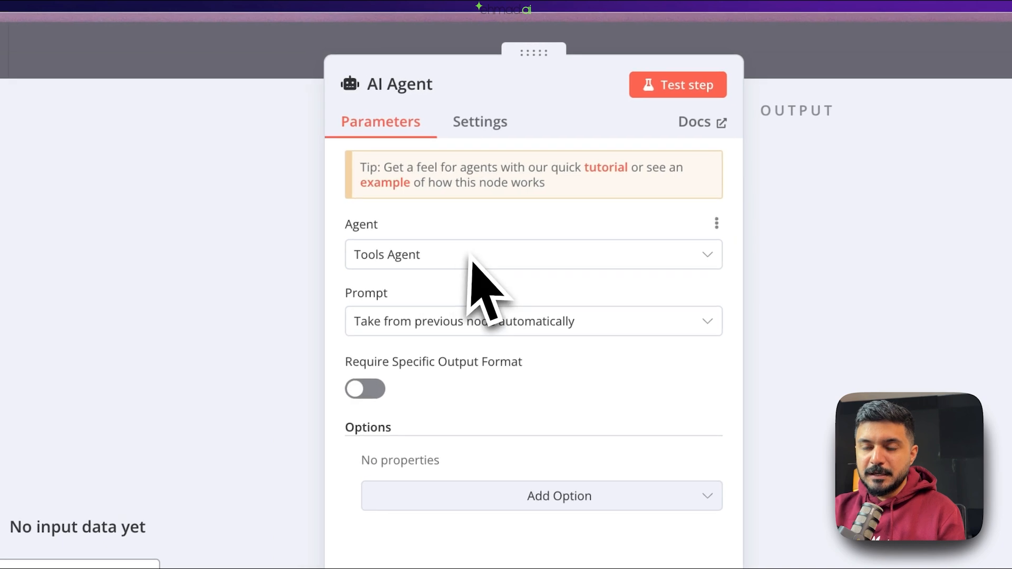
click(805, 68)
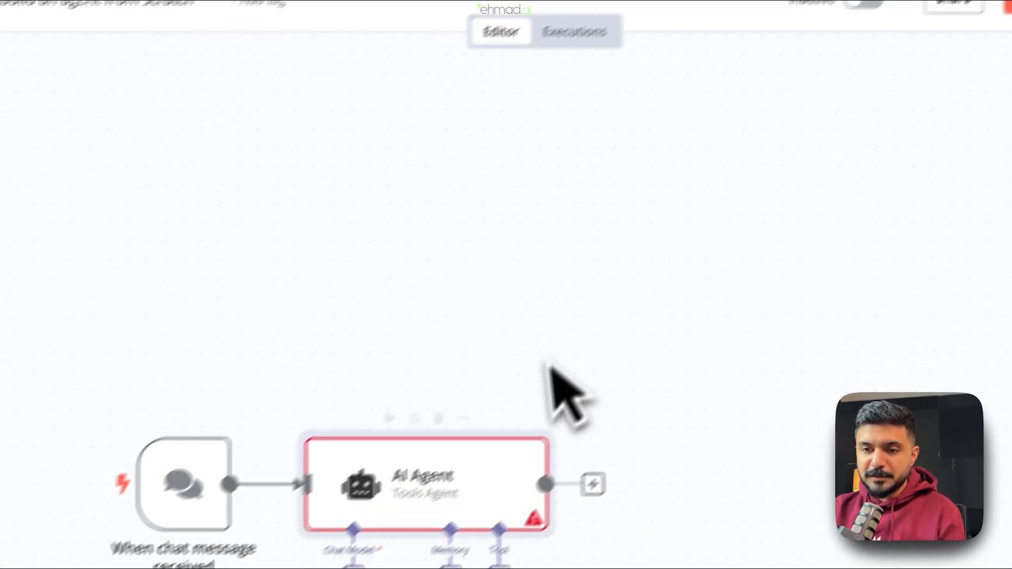
double_click(601, 433)
click(504, 139)
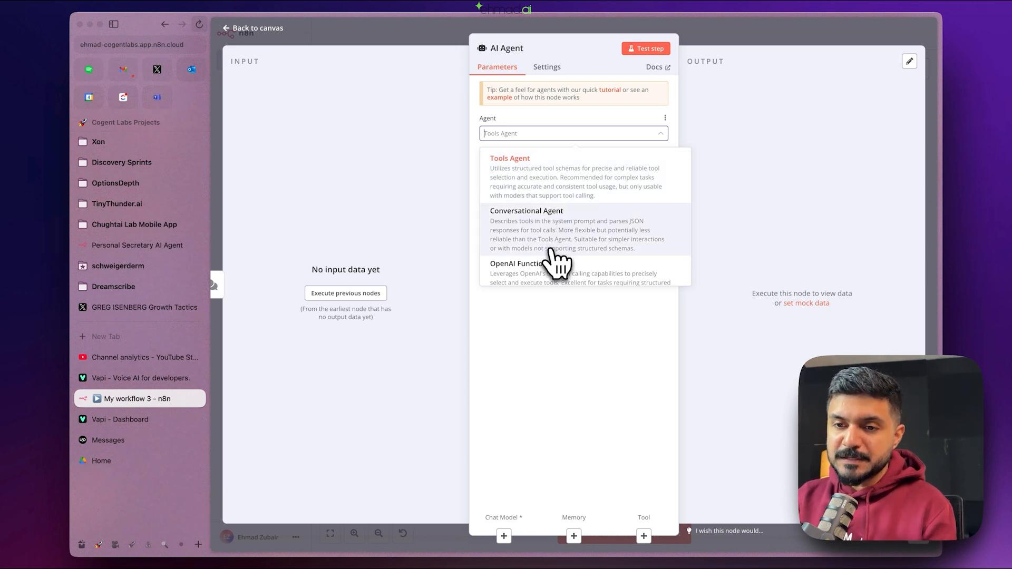
- Review the available agent types and keep Tools Agent selected
scroll(557, 258, down, 2)
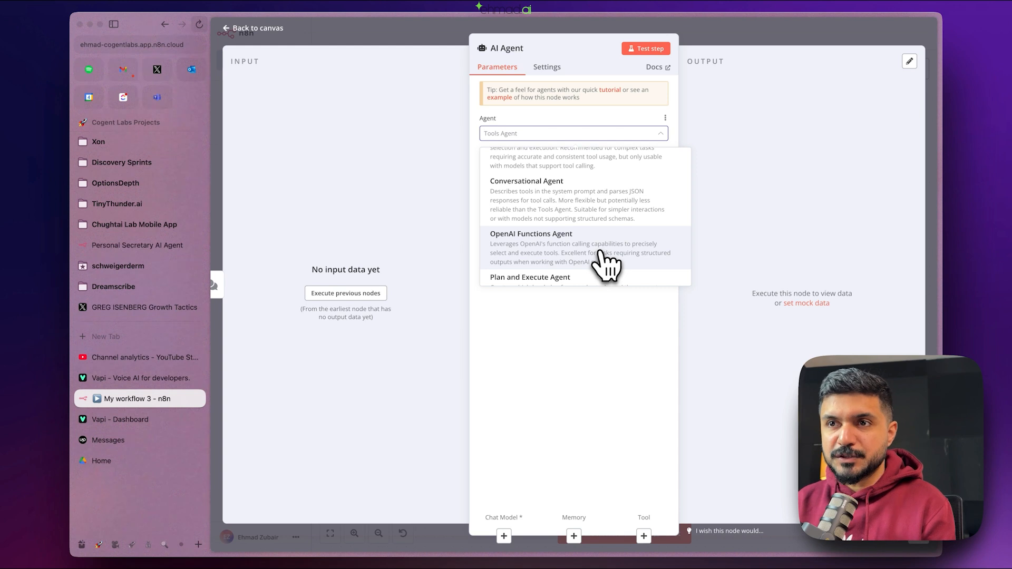
scroll(604, 258, up, 1)
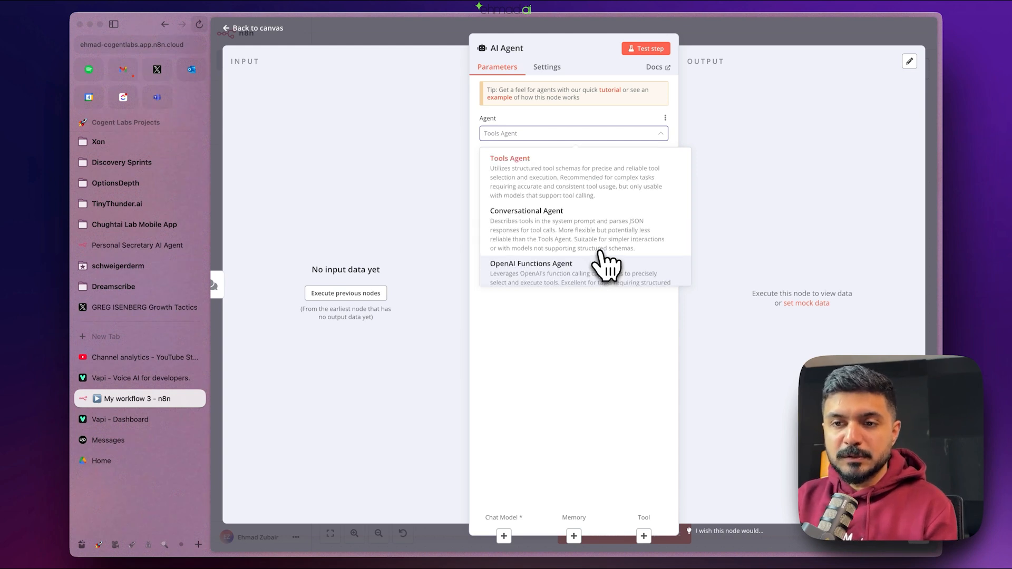
click(568, 183)
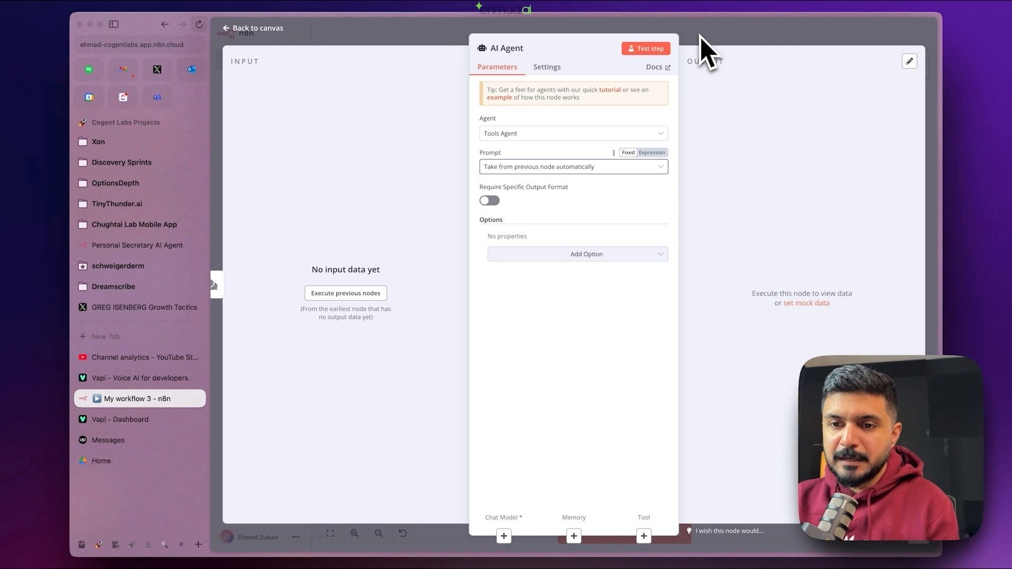
- Replace the default System Message with instructions to act as a personal assistant emailing only the owner's contacts
click(596, 253)
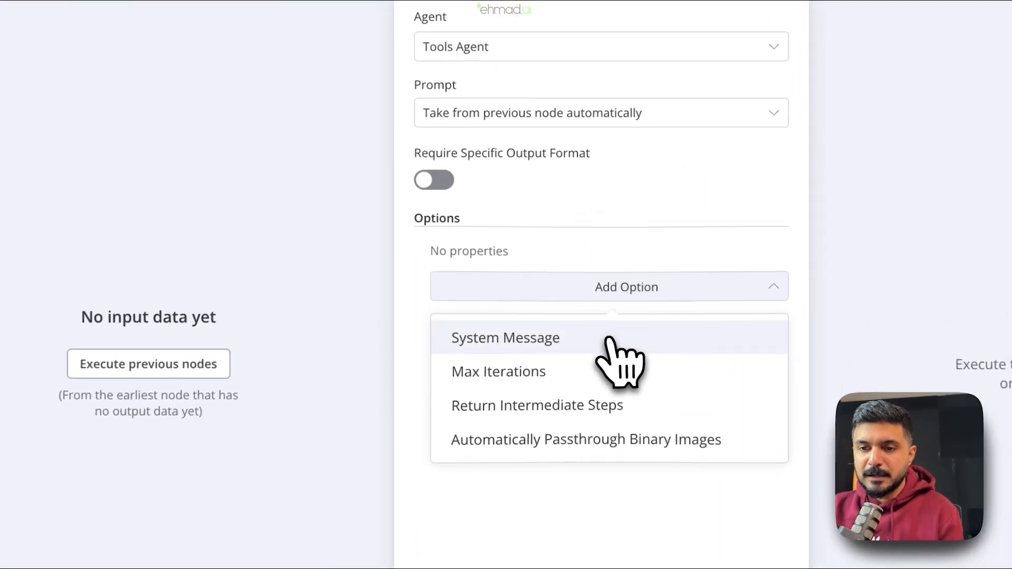
click(610, 341)
drag(638, 323, 396, 306)
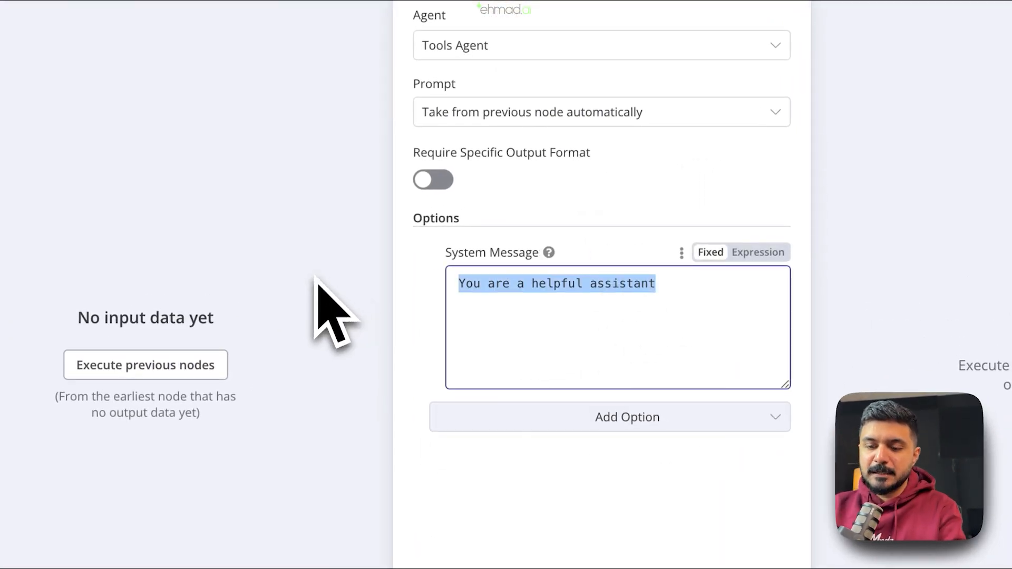
text(You are)
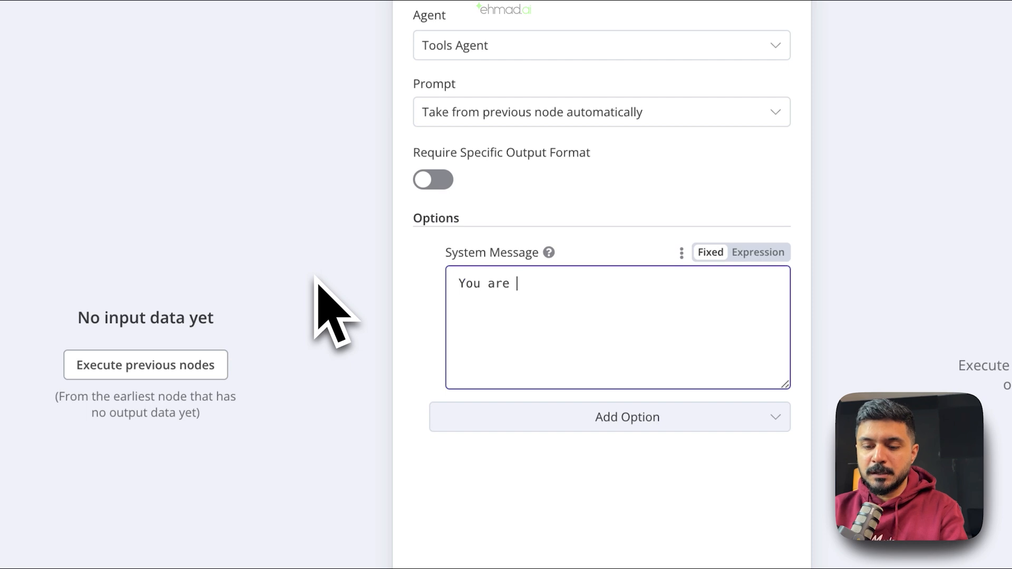
text( a personal assis)
text(tant of Ehmad. Your job is to)
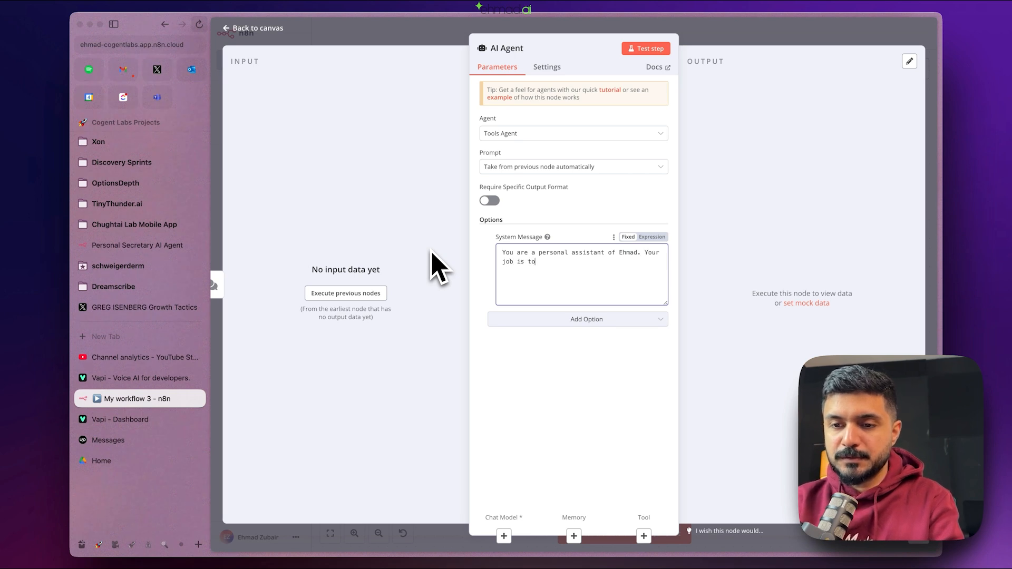
text(send emails to his contacts. You have access two t)
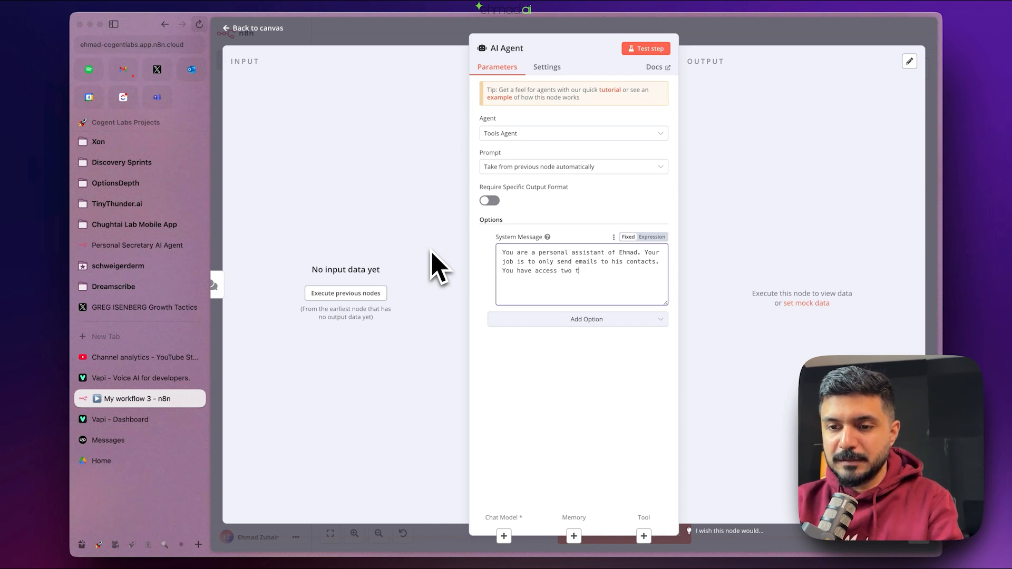
key(BackSpace)
text(Ehmad's contacts and his email account)
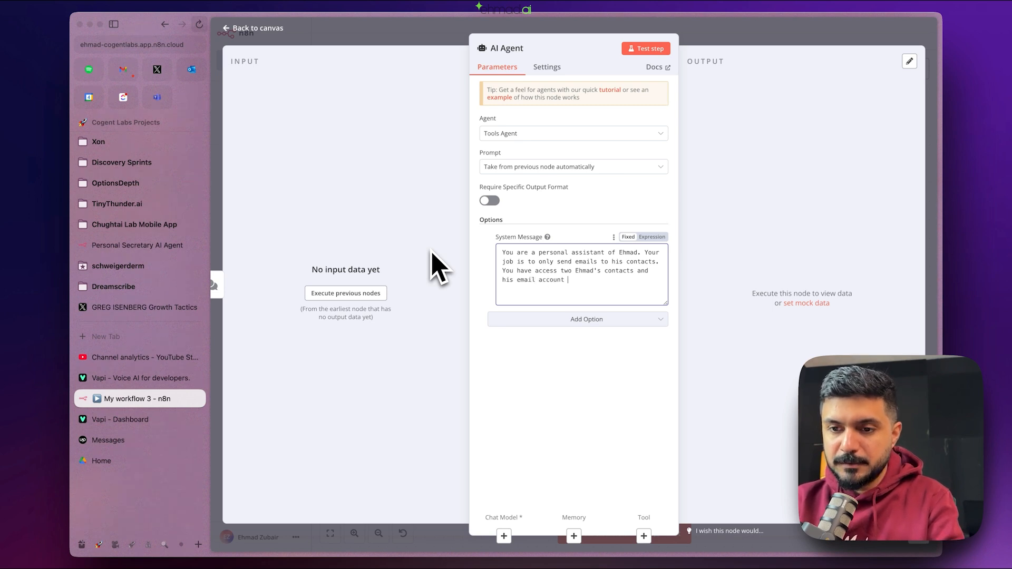
text(.)
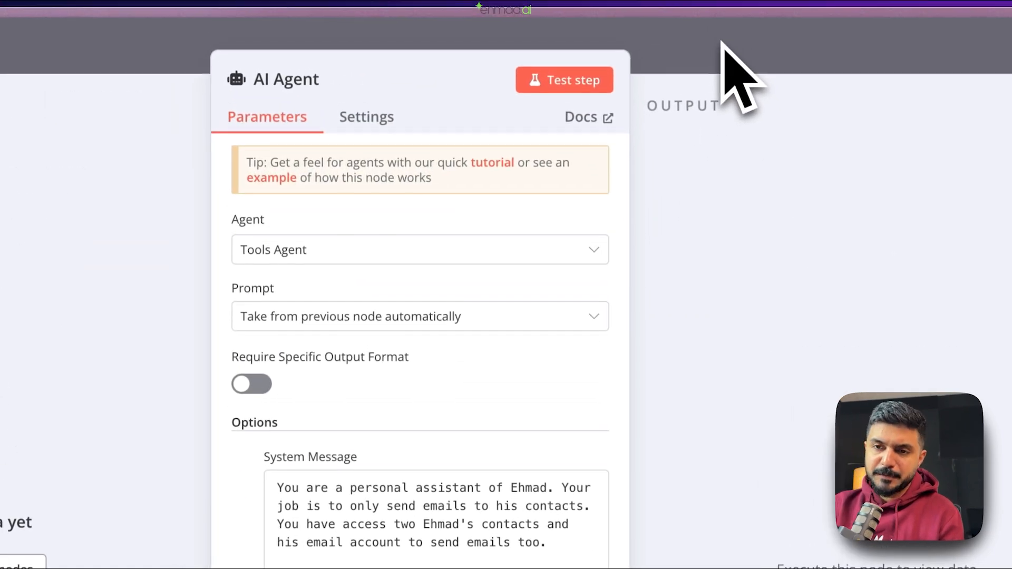
click(367, 118)
click(269, 119)
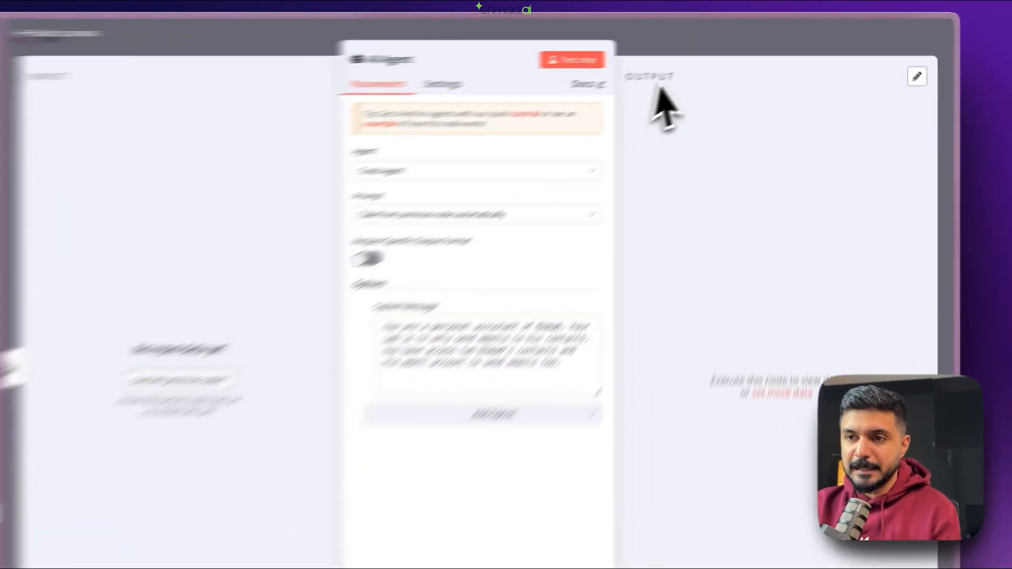
- Attach an OpenAI Chat Model with model gpt-4o to the AI Agent
click(735, 34)
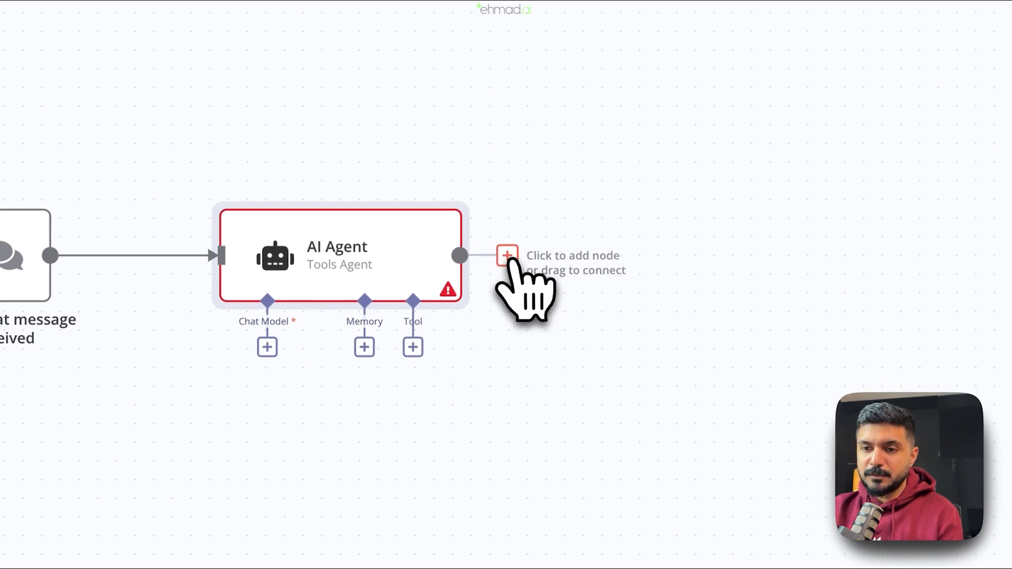
click(507, 256)
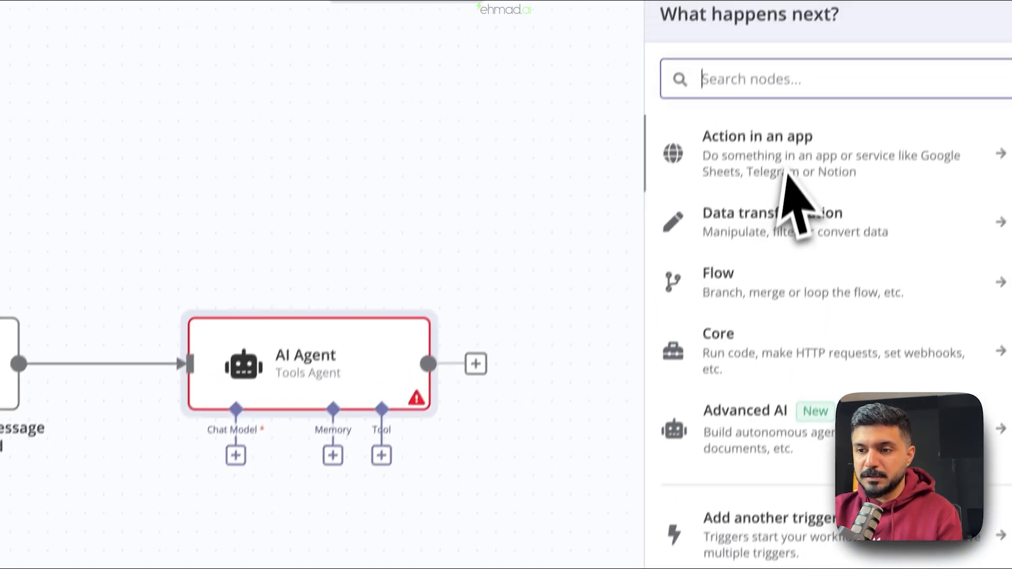
click(463, 203)
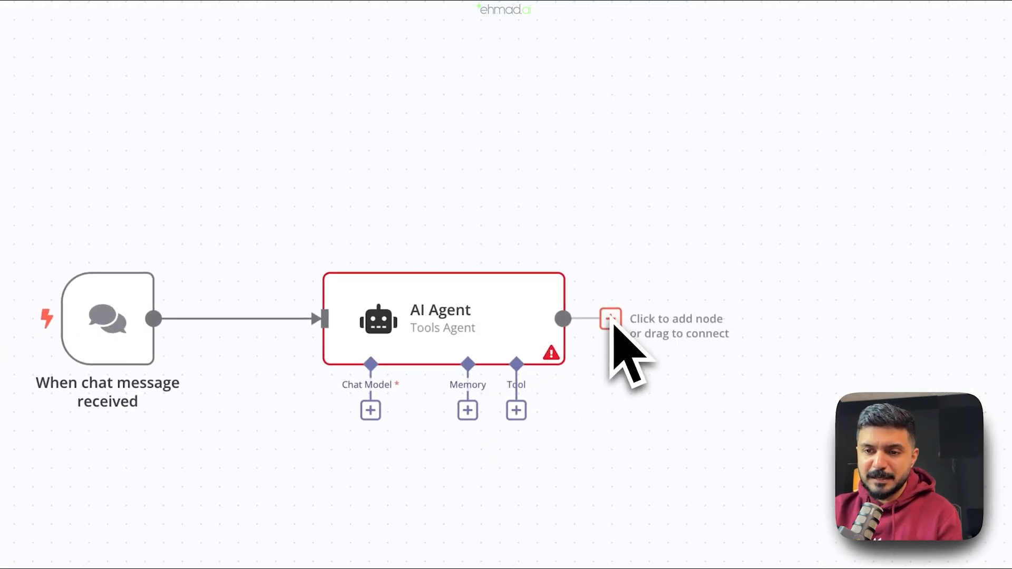
click(371, 411)
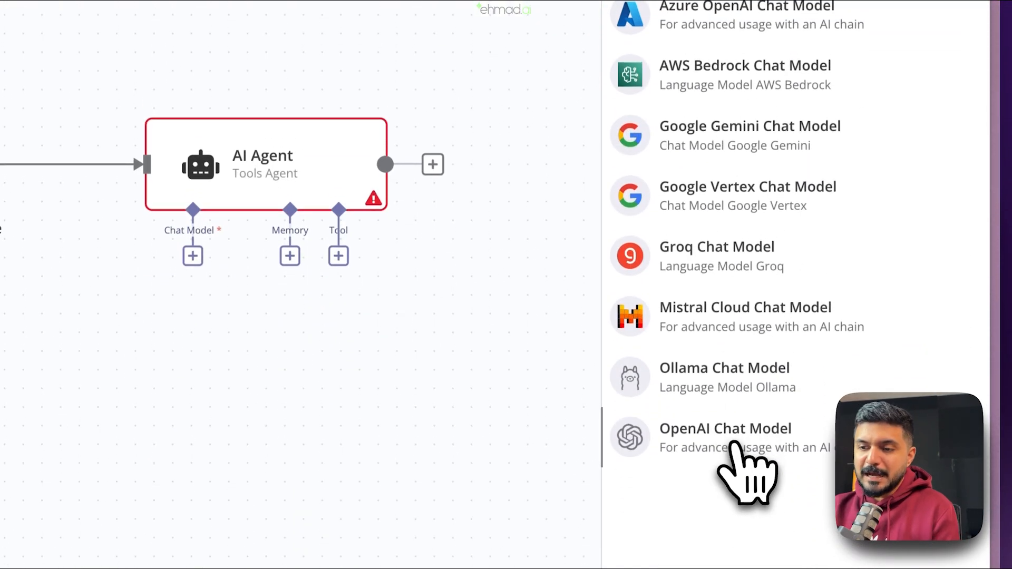
click(734, 445)
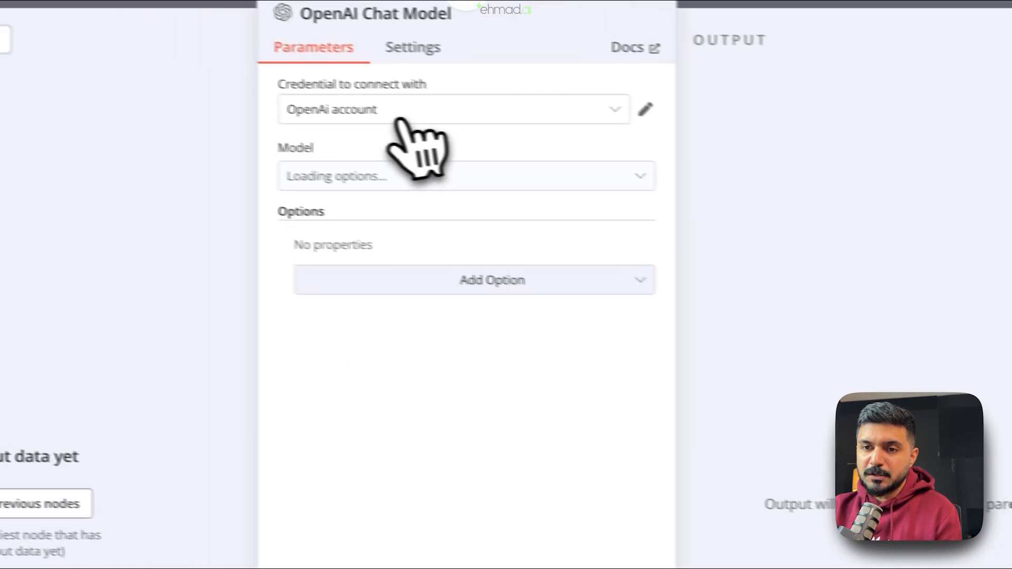
click(399, 180)
scroll(418, 432, down, 8)
scroll(477, 480, down, 5)
scroll(474, 477, up, 3)
scroll(474, 475, down, 2)
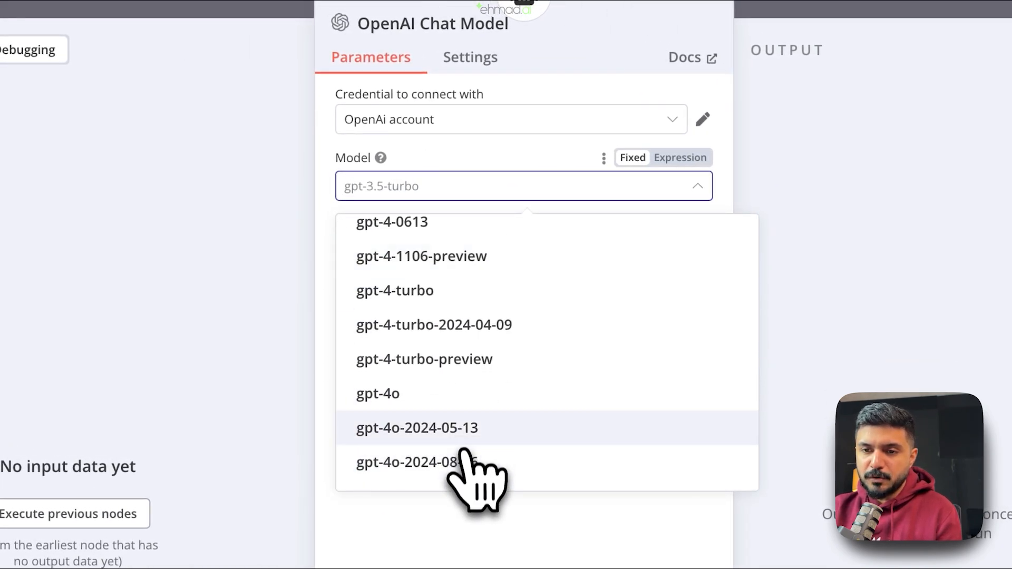
click(464, 407)
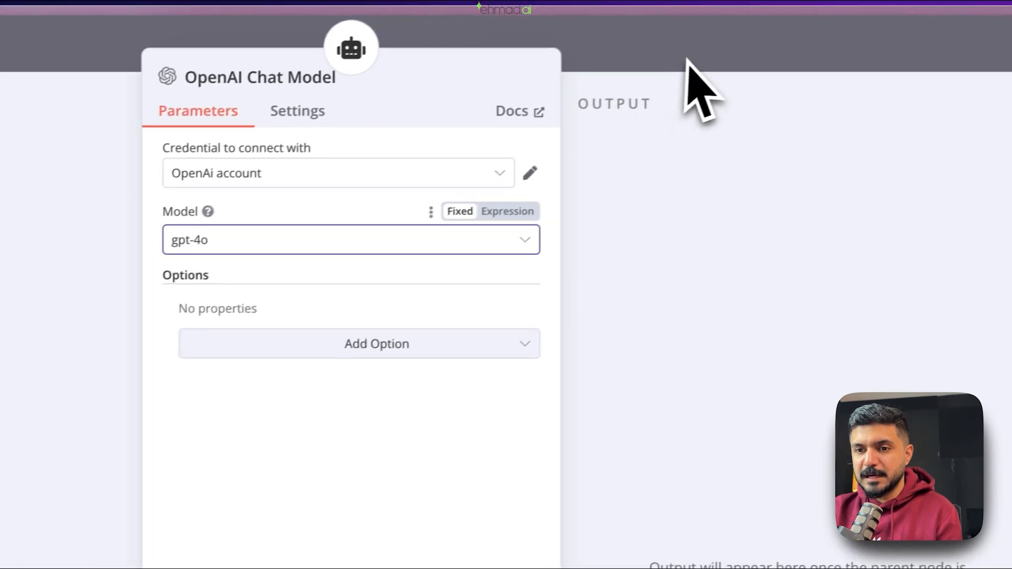
click(687, 62)
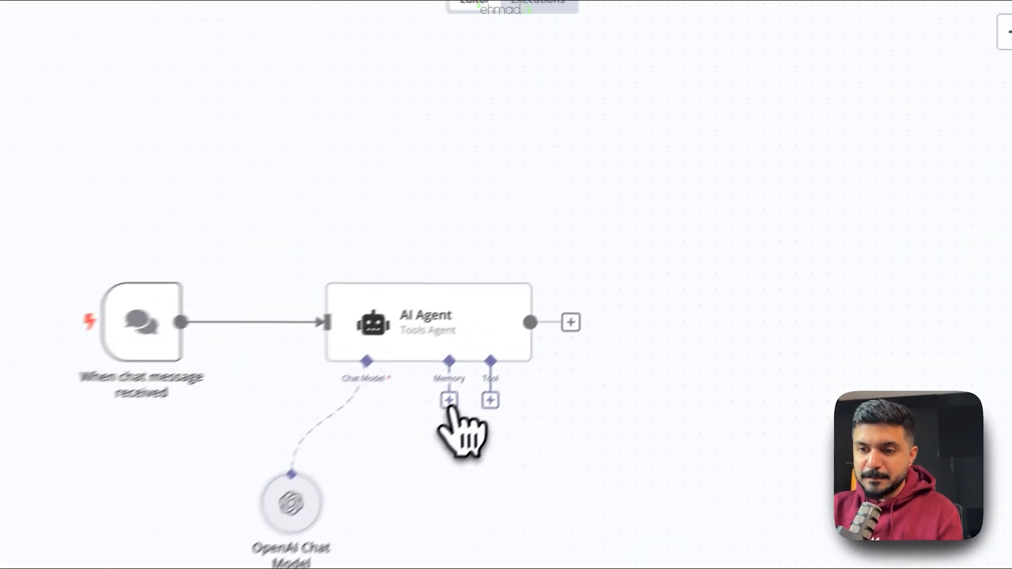
- Attach a Window Buffer Memory to the AI Agent's memory input
click(587, 284)
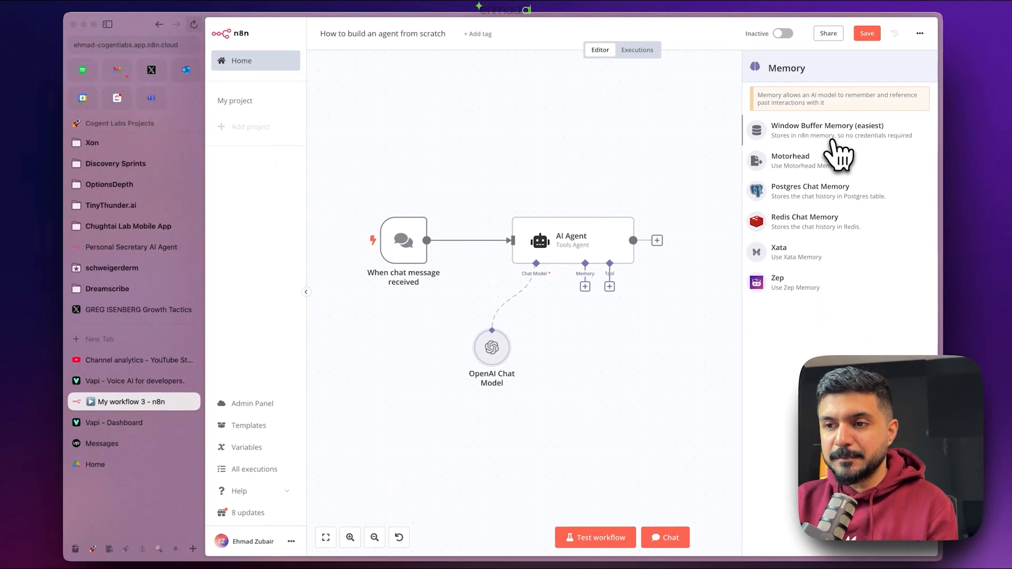
click(832, 139)
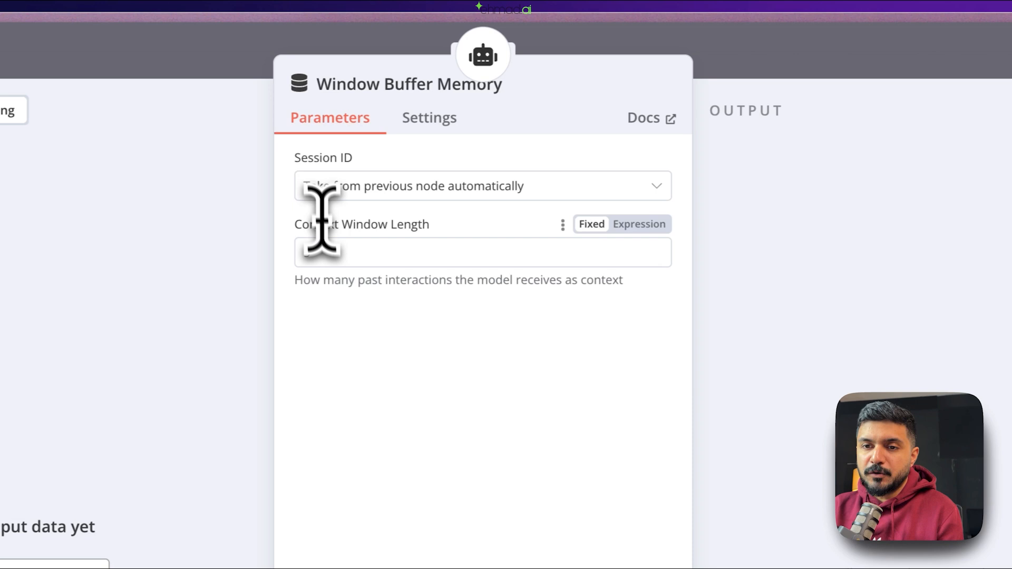
click(298, 254)
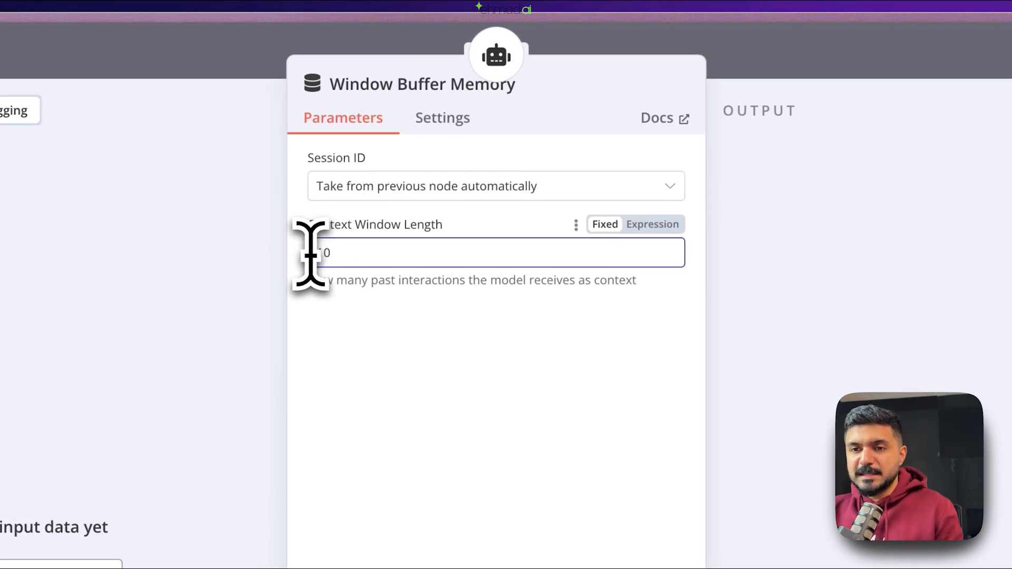
click(711, 64)
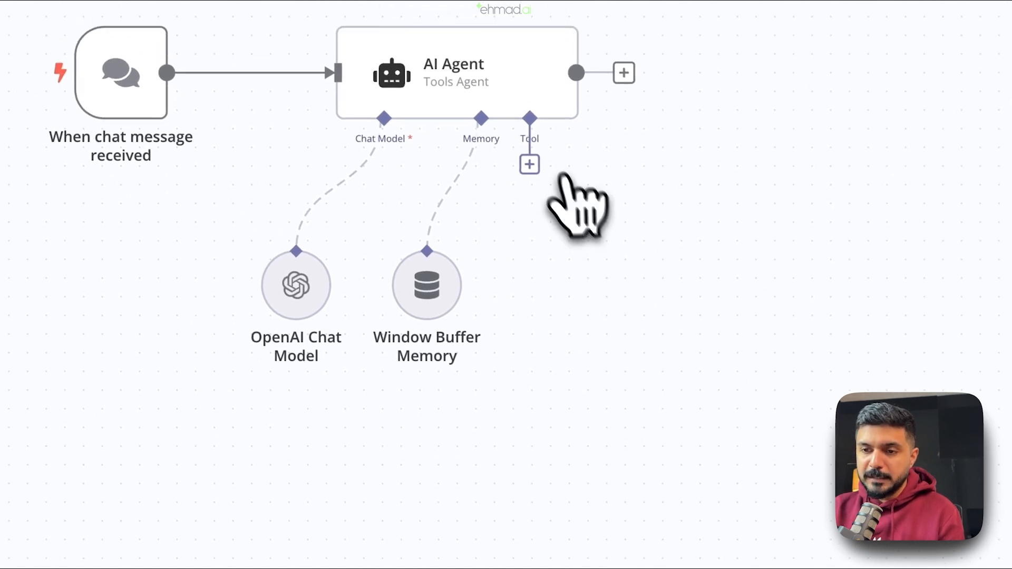
click(531, 164)
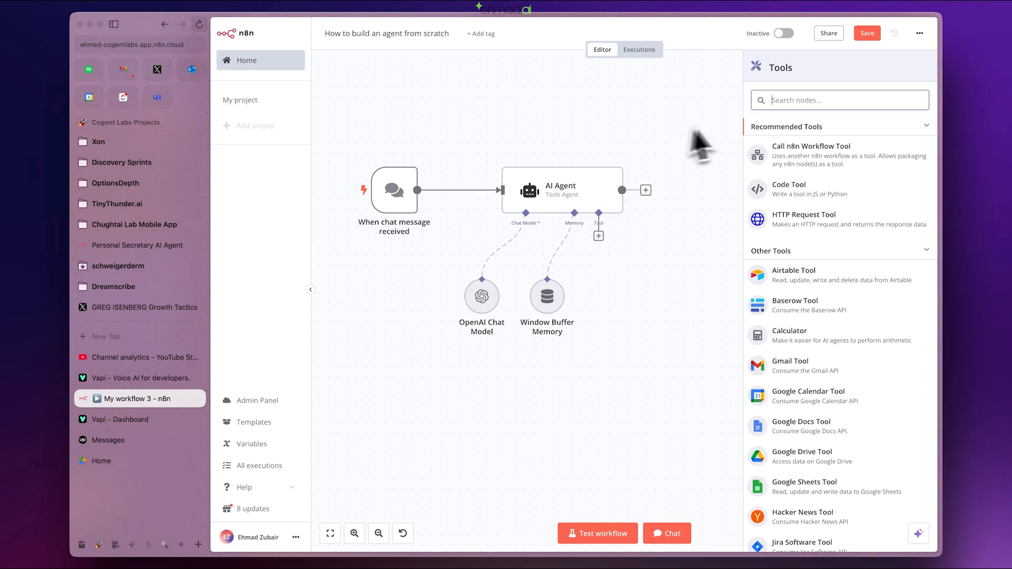
scroll(830, 266, down, 10)
scroll(827, 271, down, 1)
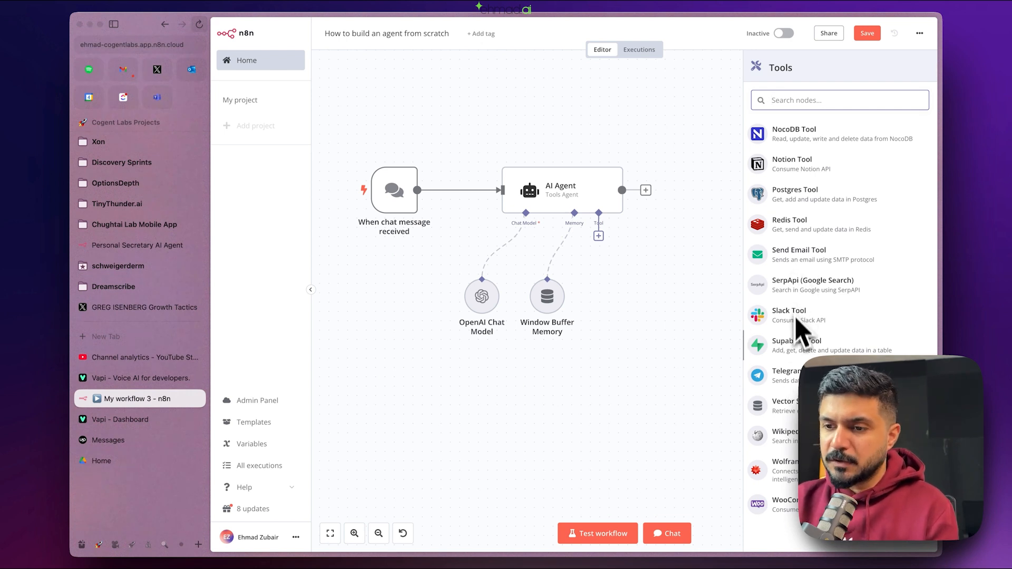
scroll(799, 360, up, 10)
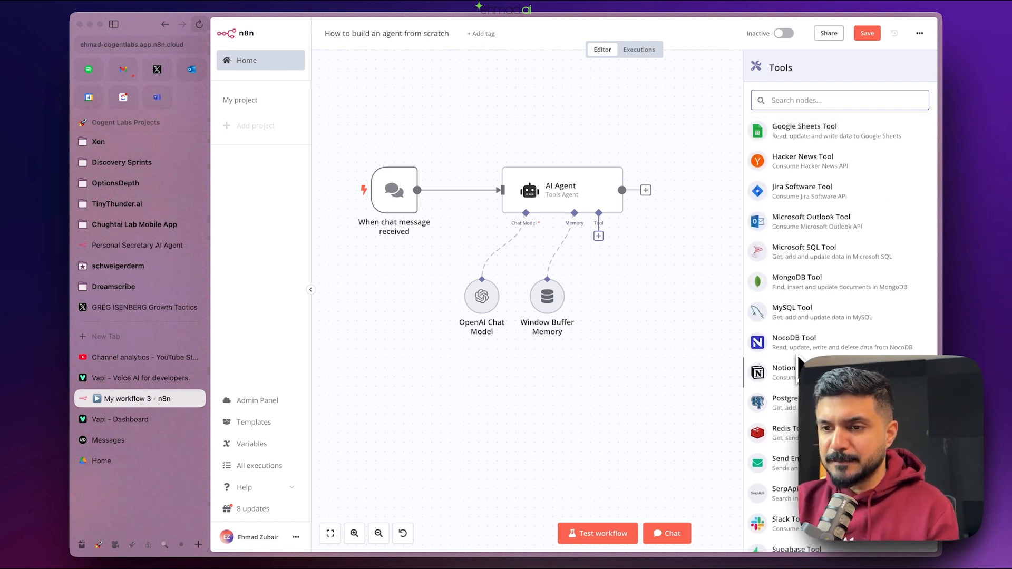
scroll(800, 360, up, 3)
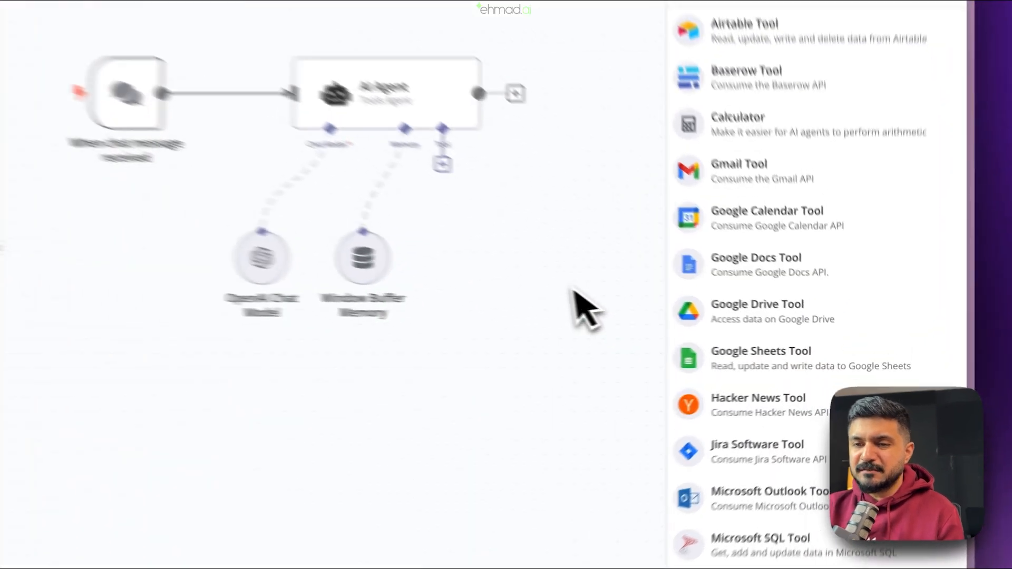
click(529, 267)
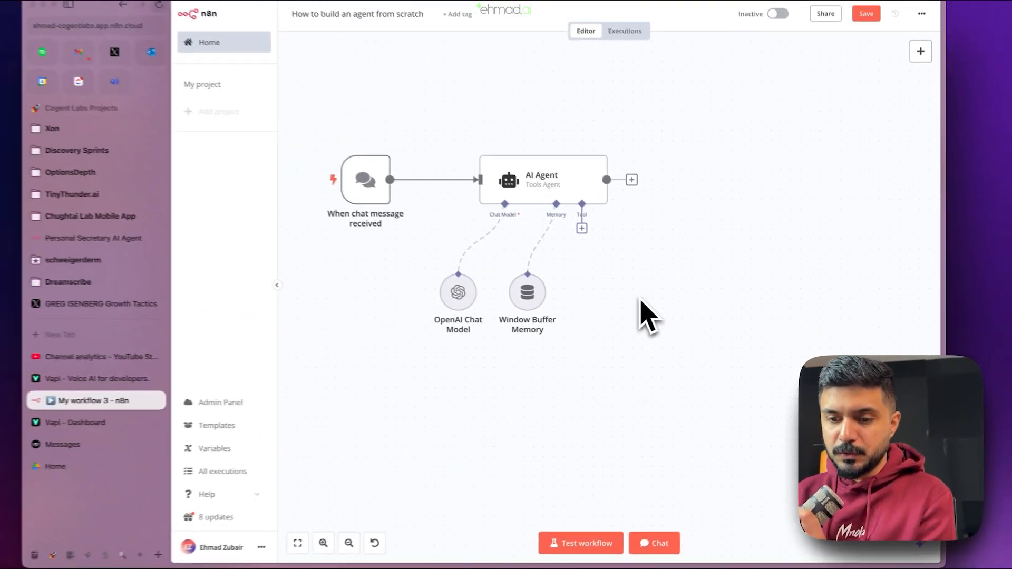
- Go to Google Sheets in Arc and create a blank spreadsheet
key(super+t)
text(sheets.google.com)
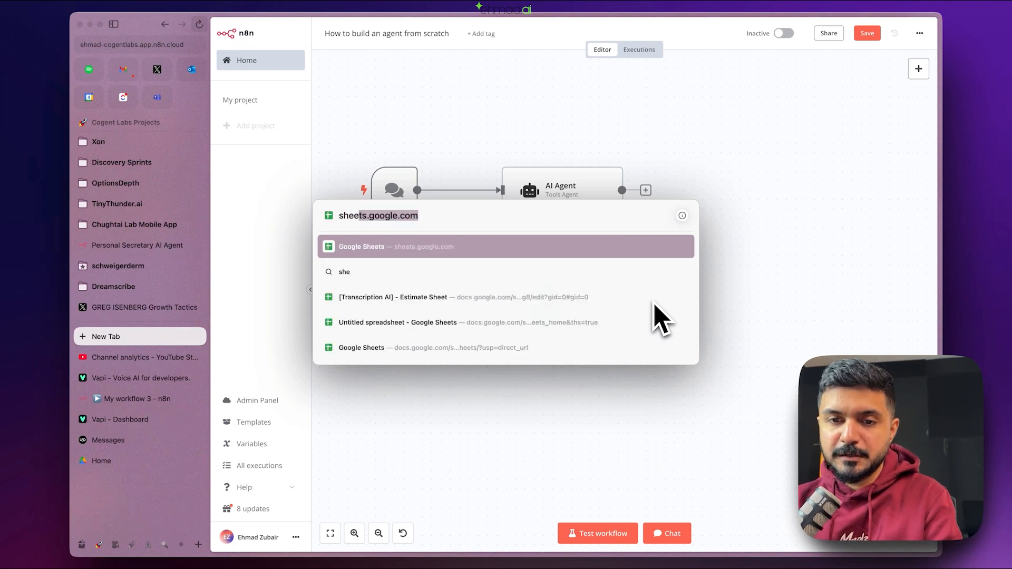
key(Return)
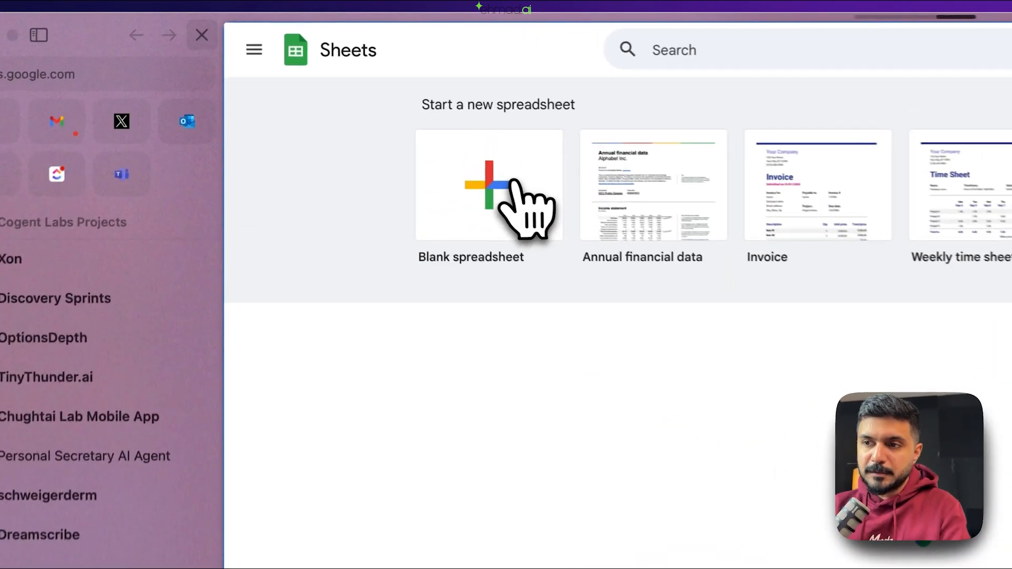
click(529, 191)
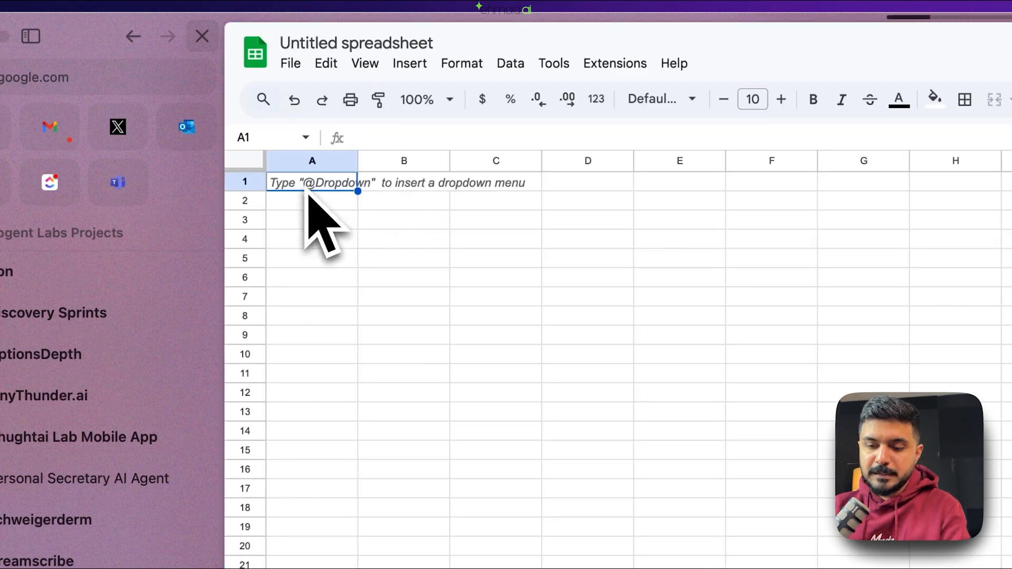
- Enter 'Name' and 'Email Address' headers, then sample contacts' names and email addresses
text(Name)
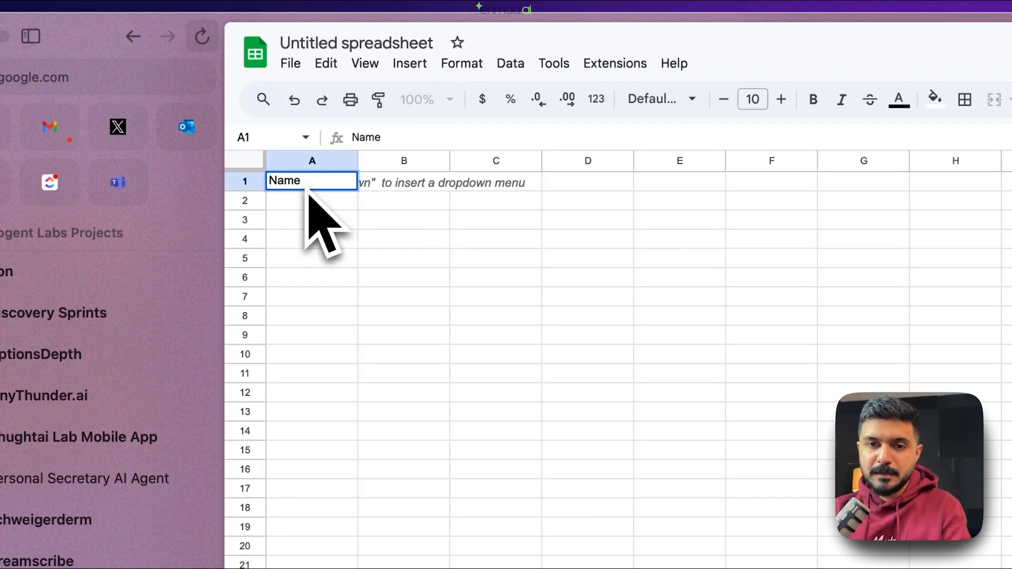
key(Tab)
text(Email Address)
key(Return)
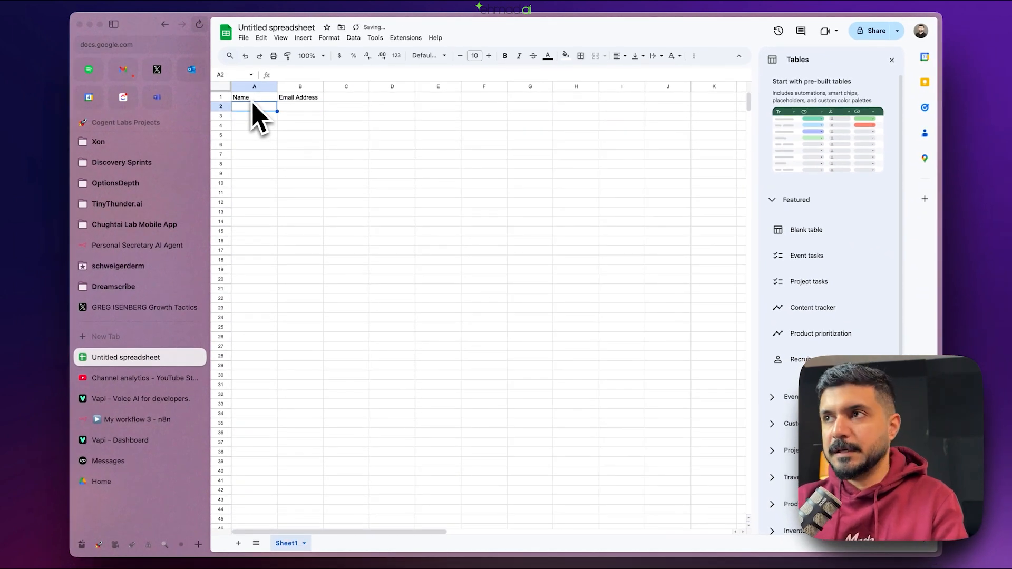
text(John D)
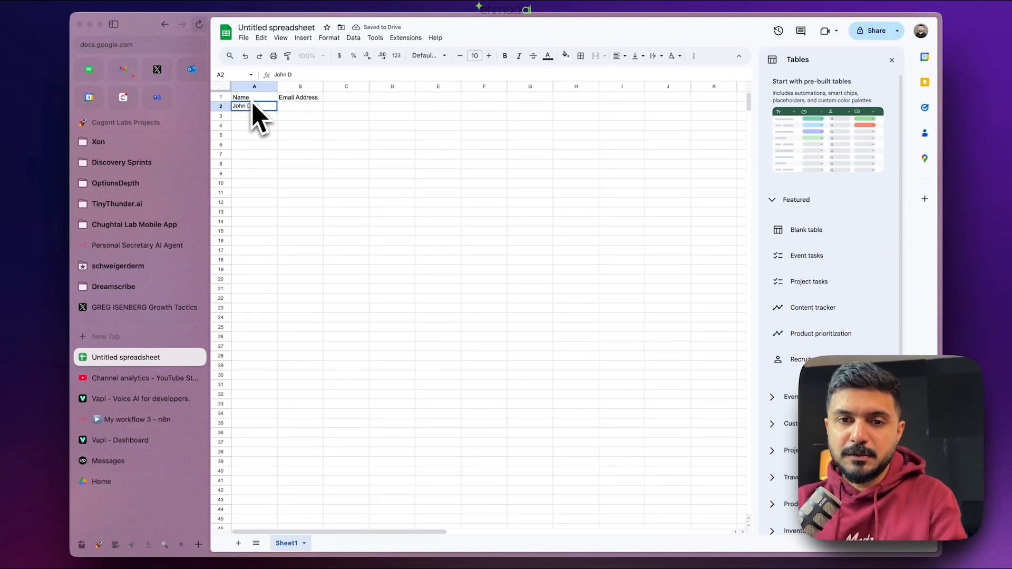
key(Tab)
text(john.doe@di)
key(BackSpace)
text(dispot)
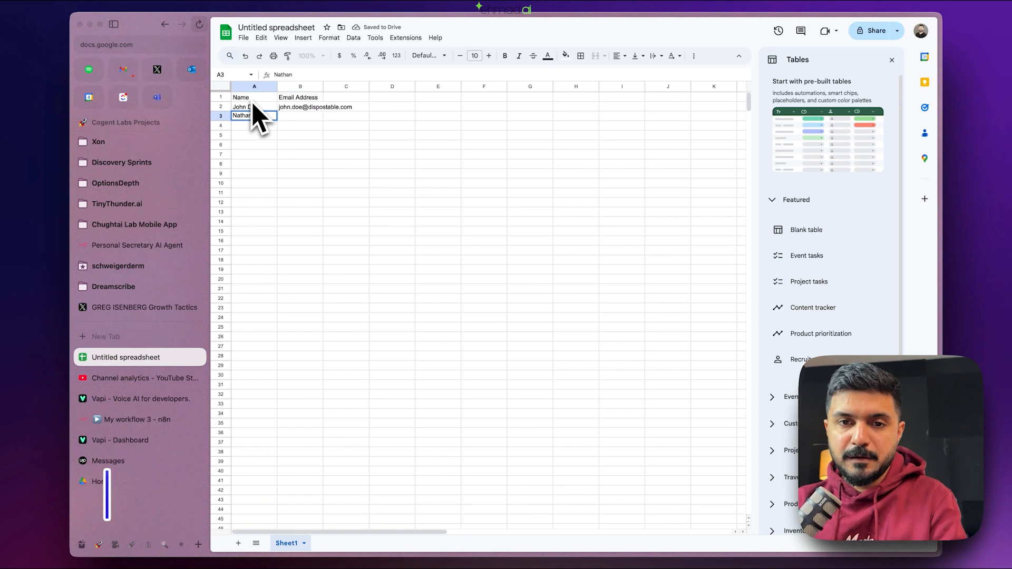
key(Tab)
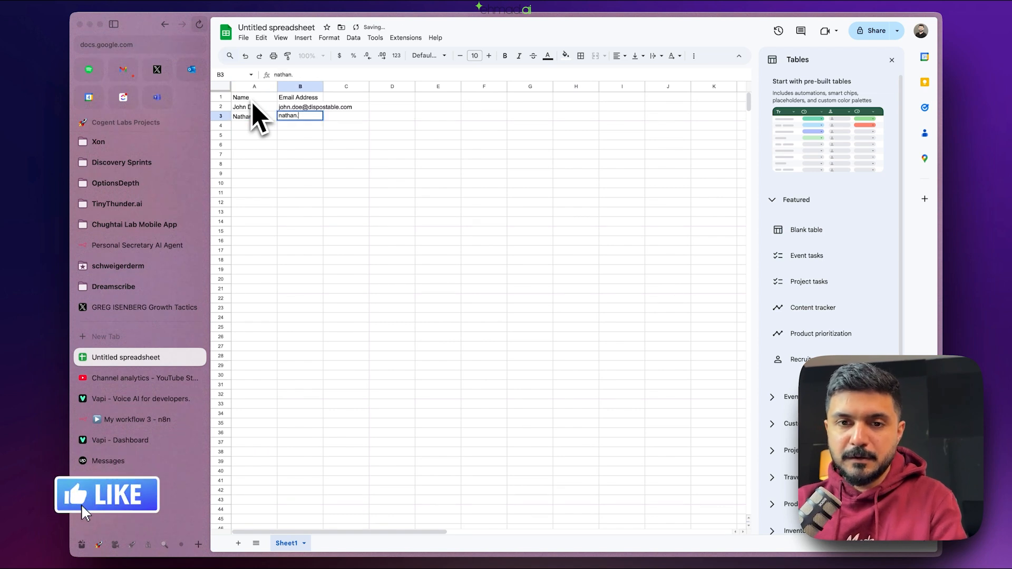
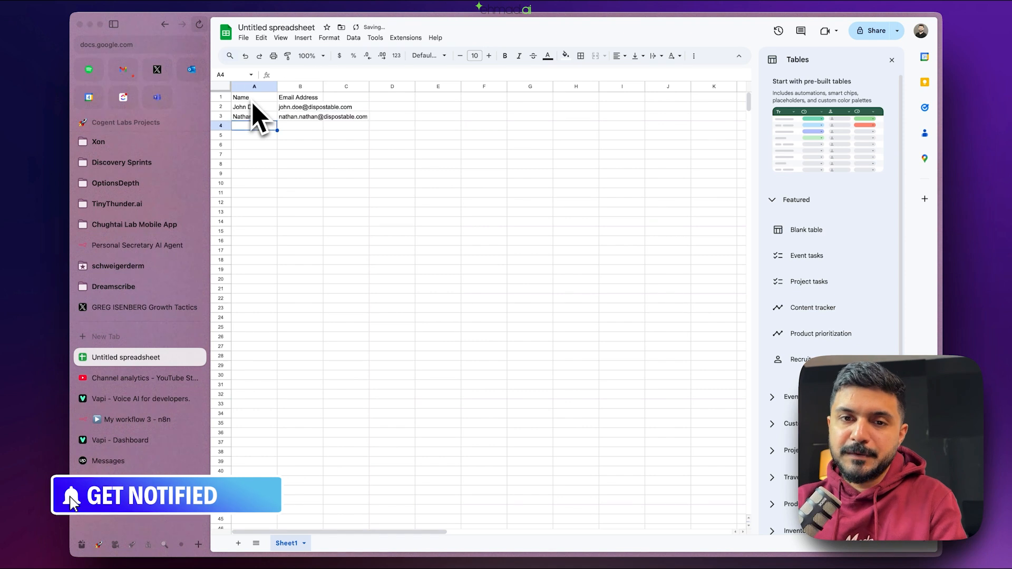
text(Emily)
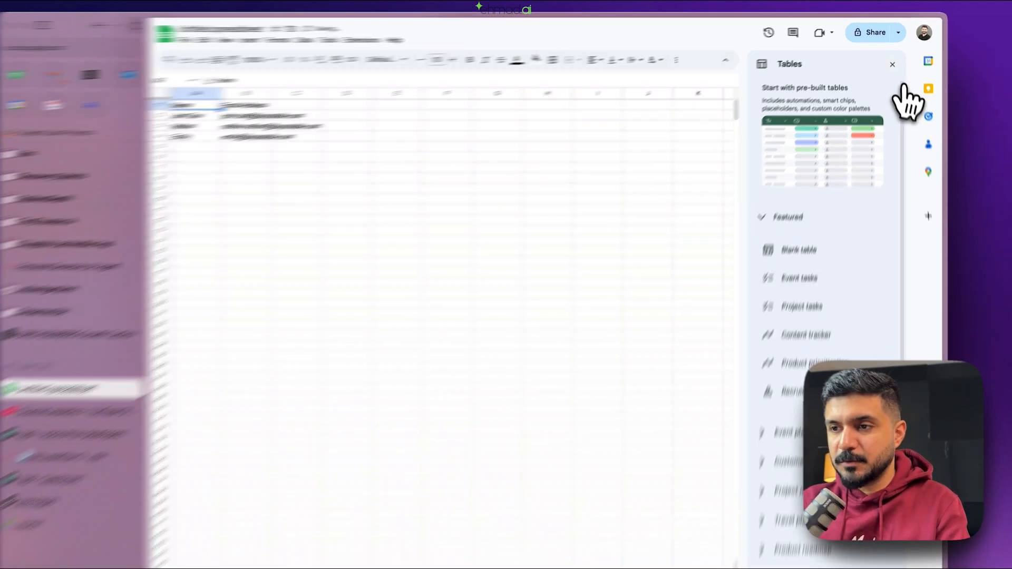
- Put borders around the contact table A1:B4 and widen columns A and B
click(892, 59)
click(346, 144)
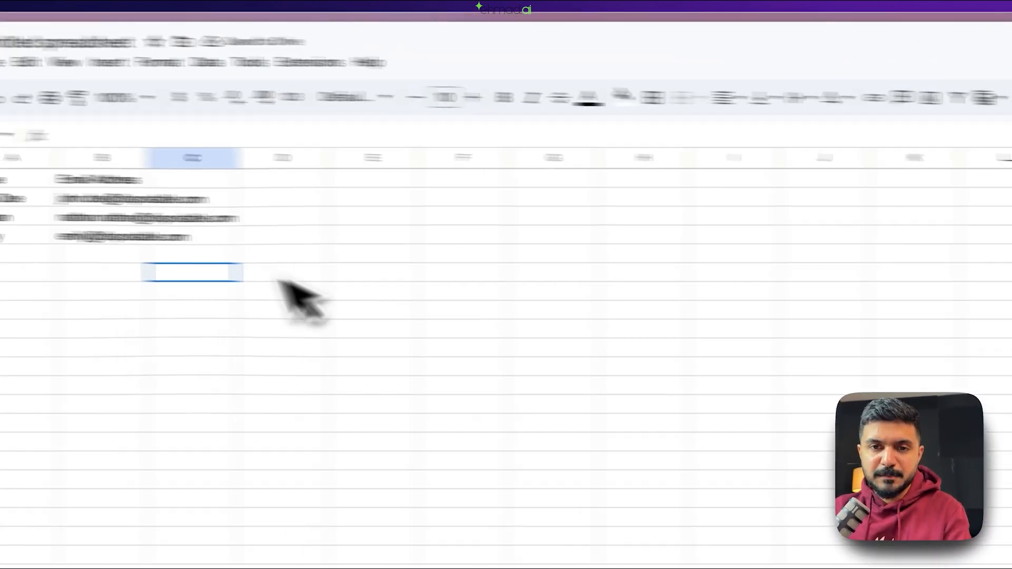
drag(321, 240, 222, 184)
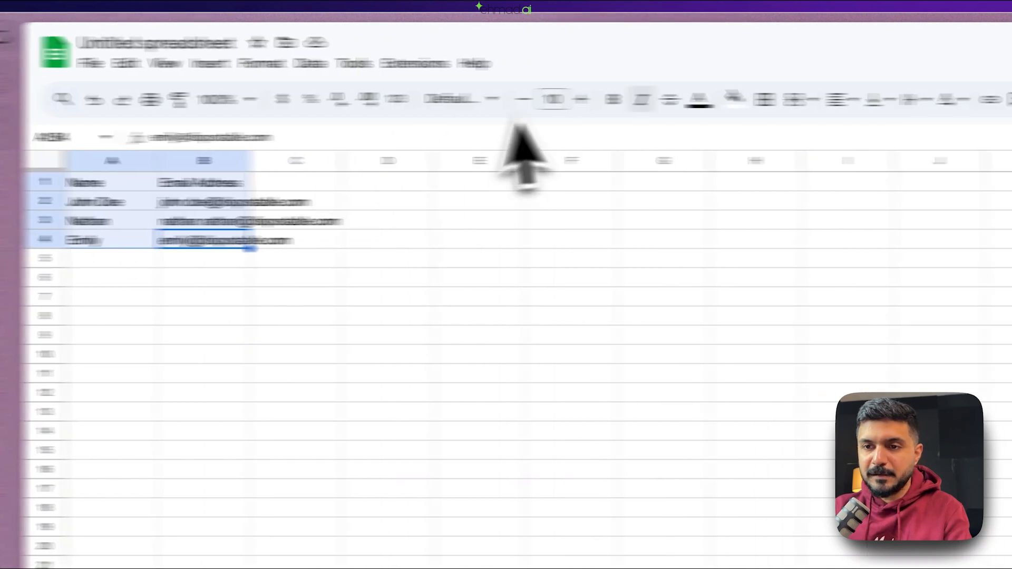
click(766, 99)
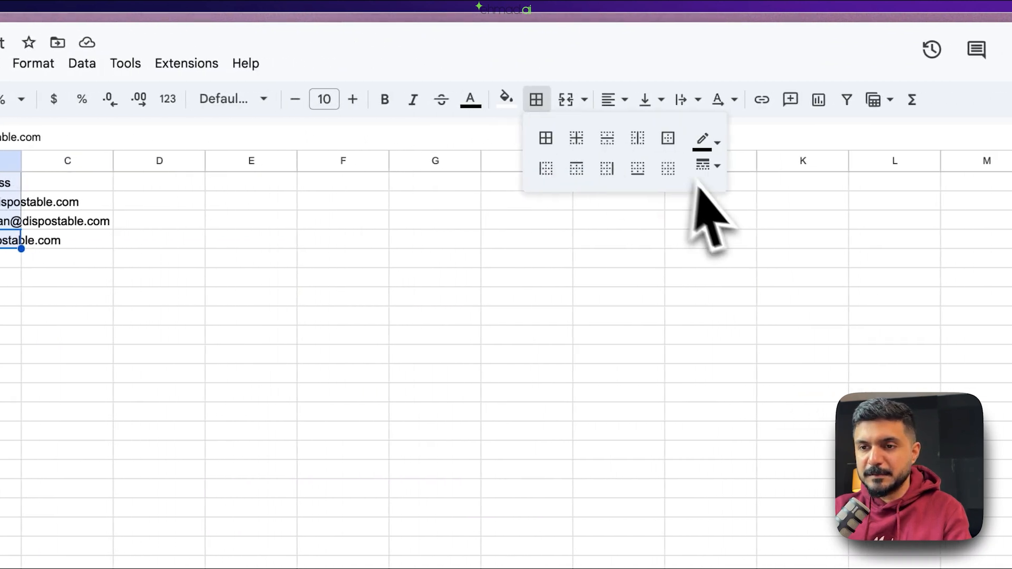
click(10, 297)
drag(20, 161, 188, 161)
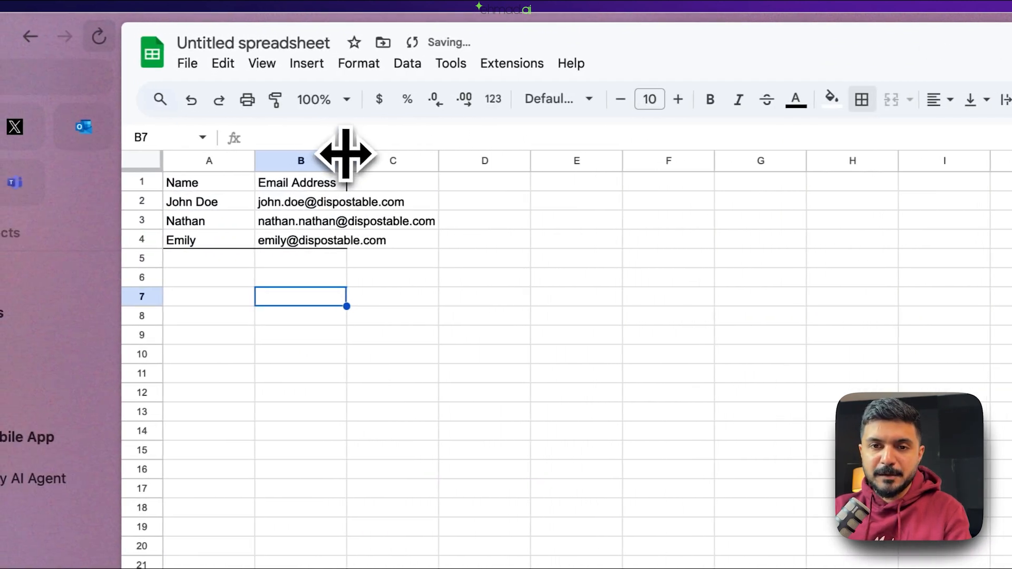
drag(517, 161, 542, 168)
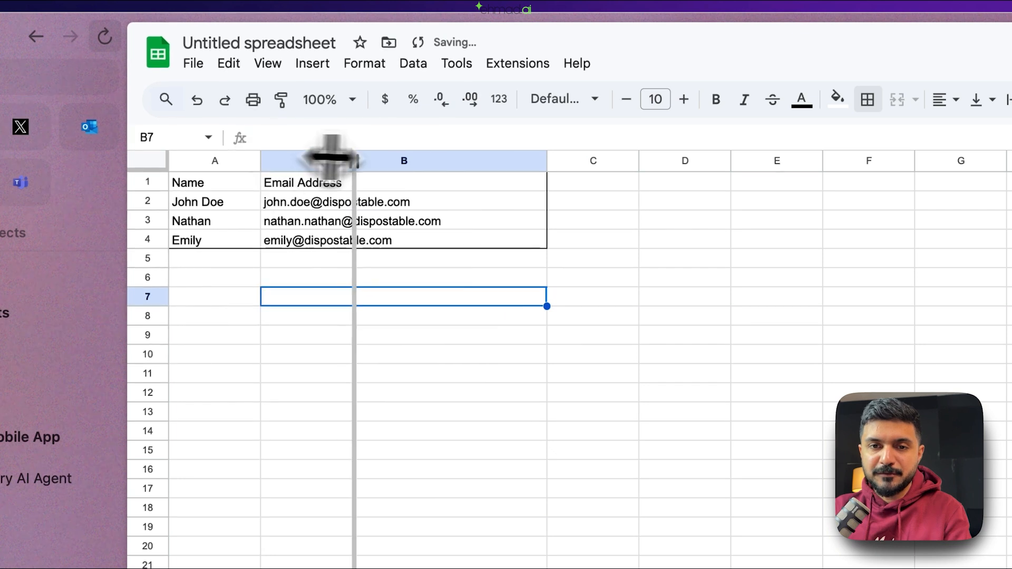
drag(331, 156, 395, 154)
- Give the header row A1:B1 a black fill with white text
click(324, 182)
shift+click(533, 185)
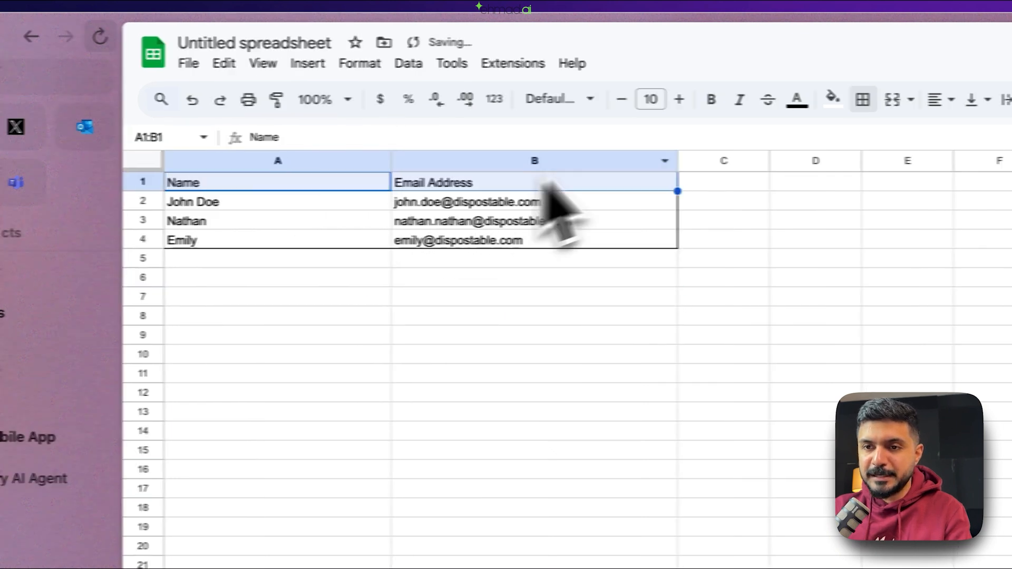
click(838, 99)
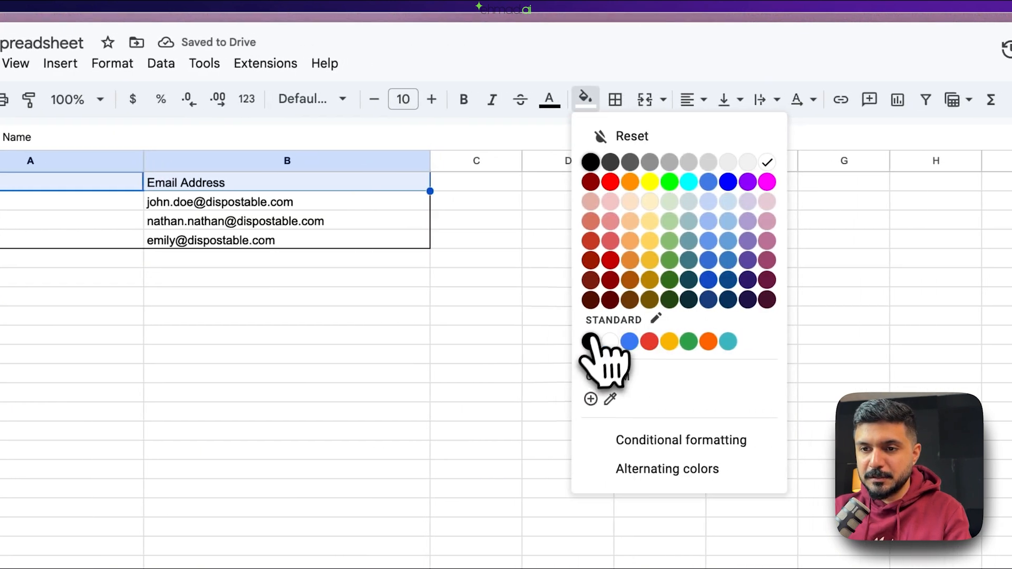
click(591, 341)
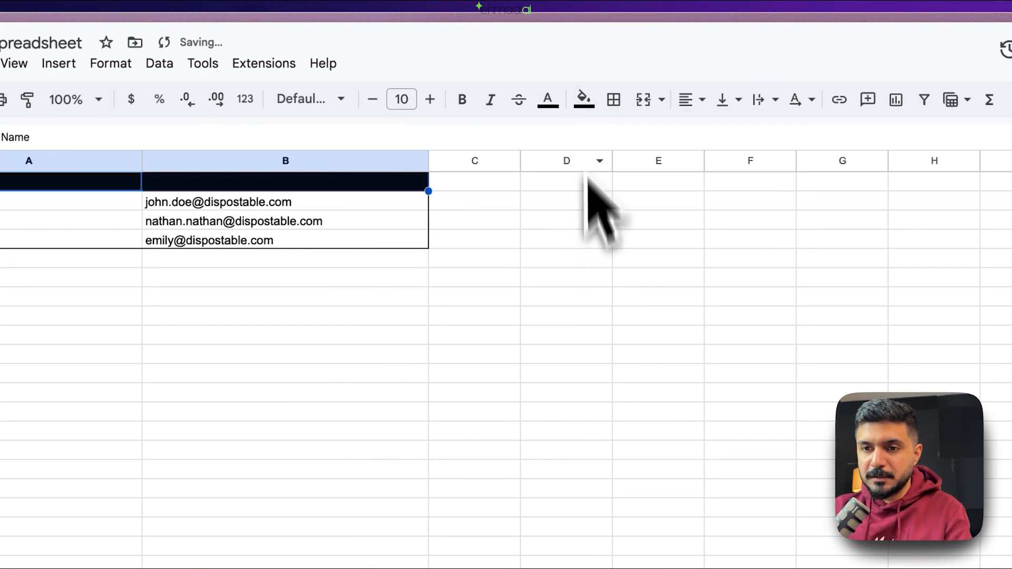
click(549, 99)
click(729, 163)
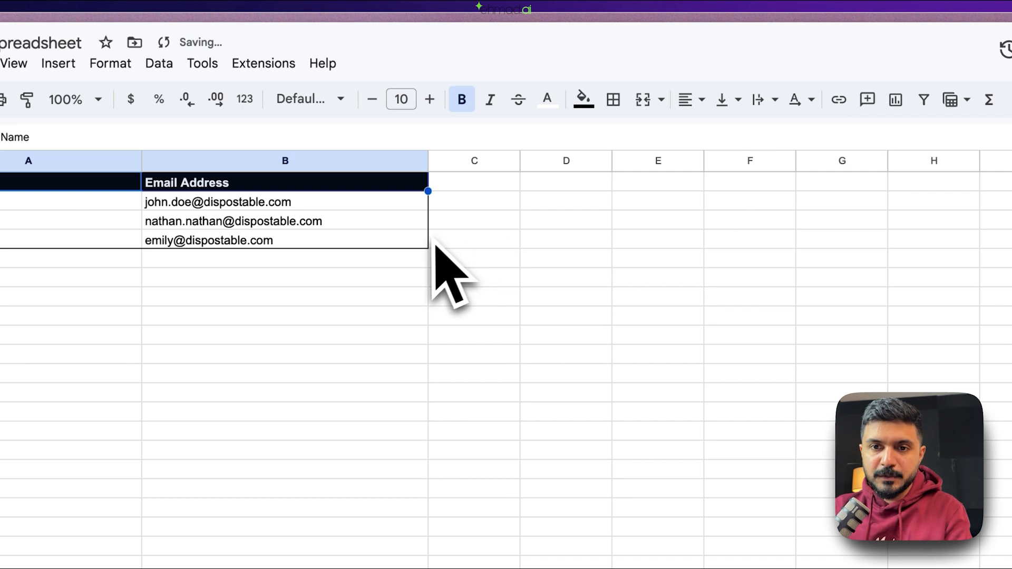
click(287, 280)
- Rename the spreadsheet to a demo n8n contacts title
click(173, 388)
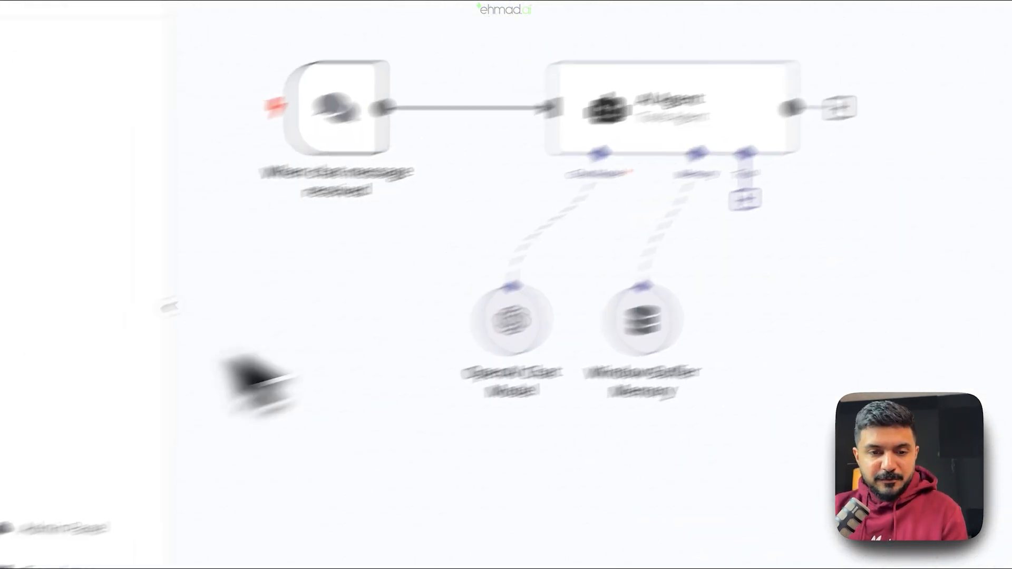
click(102, 441)
click(339, 23)
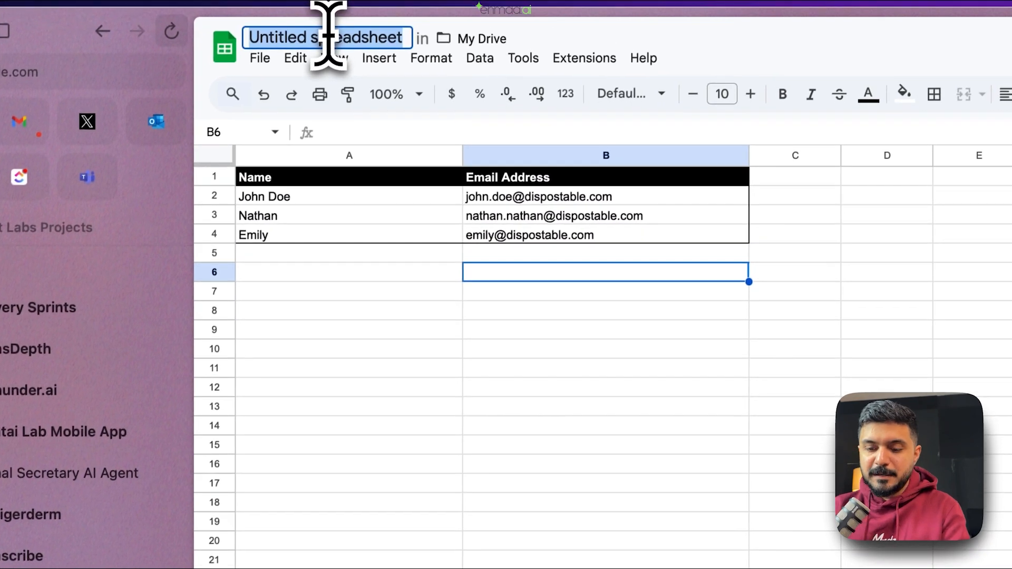
text(ehmad's)
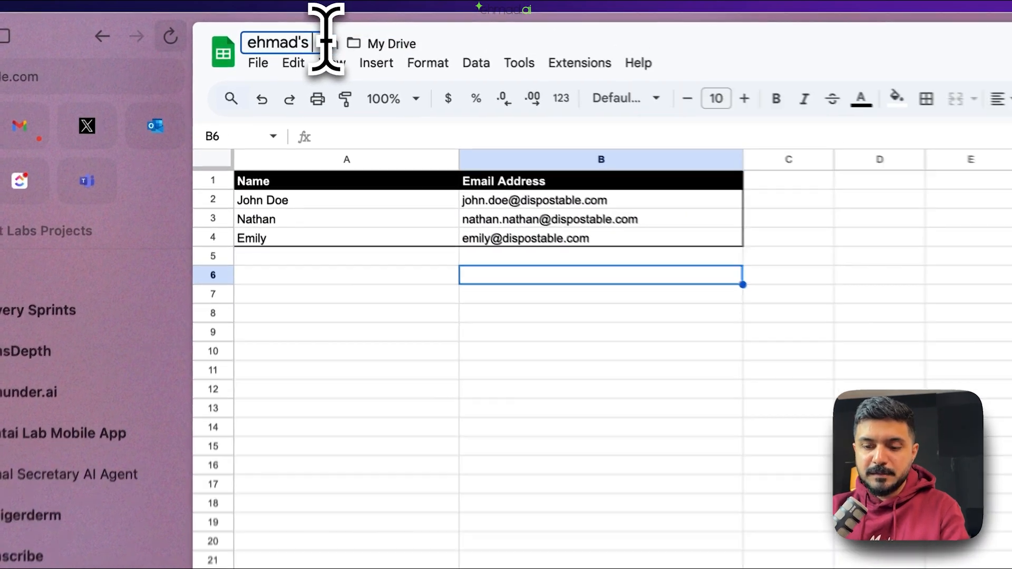
text( n8n contacts)
text(c)
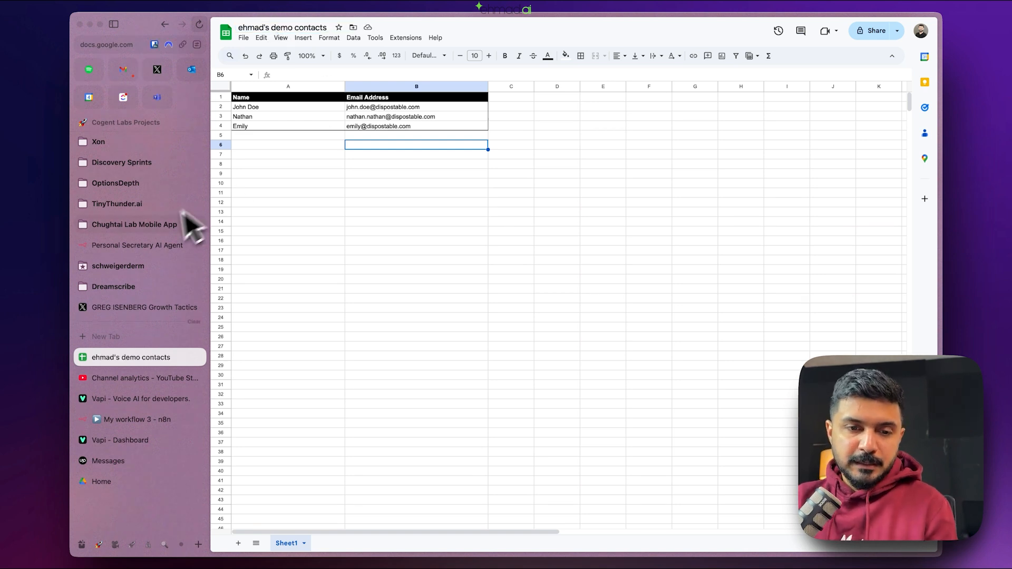
- Back in n8n, add a Google Sheets Tool to the AI Agent's tools
click(138, 419)
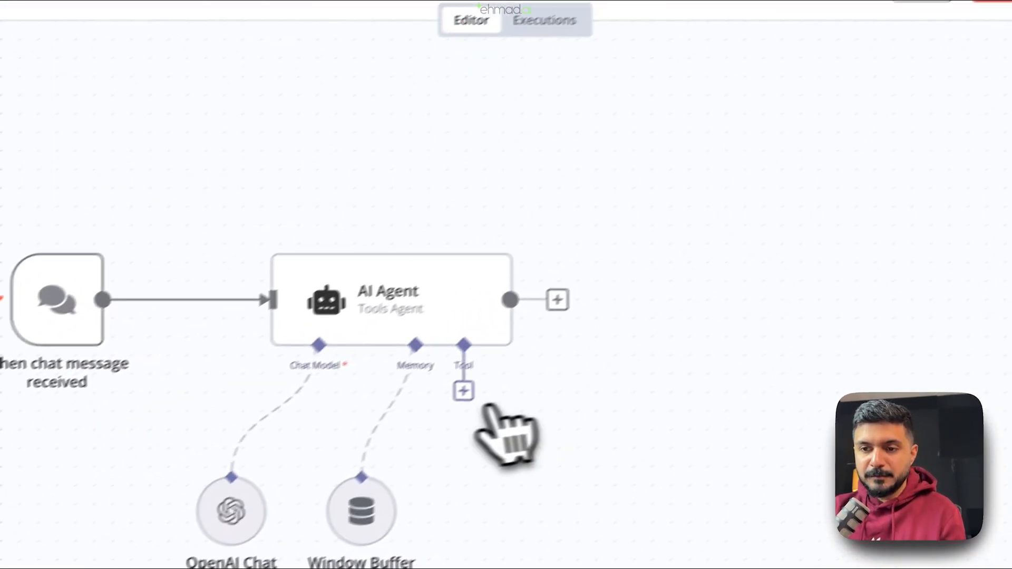
click(421, 414)
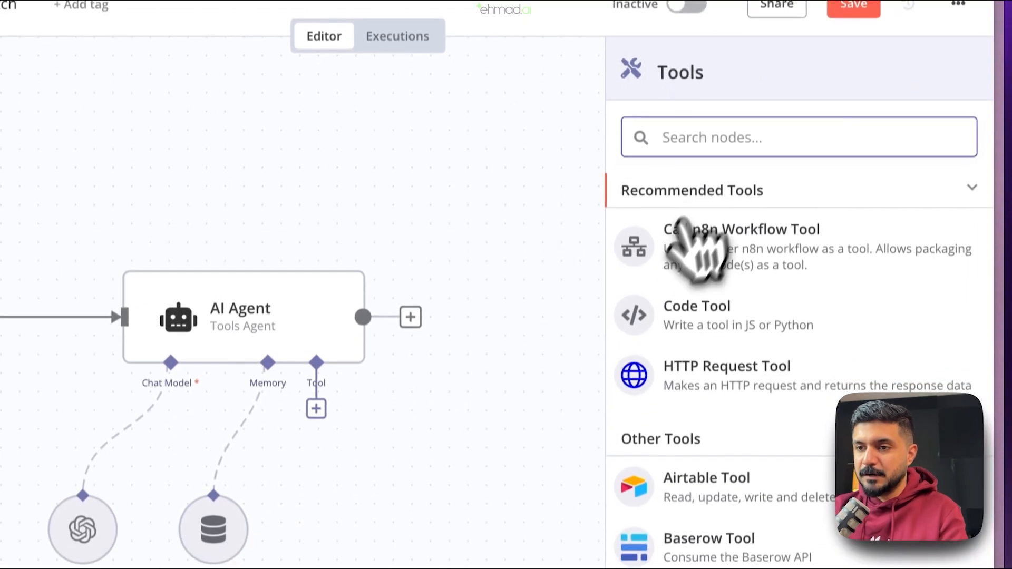
text(shee)
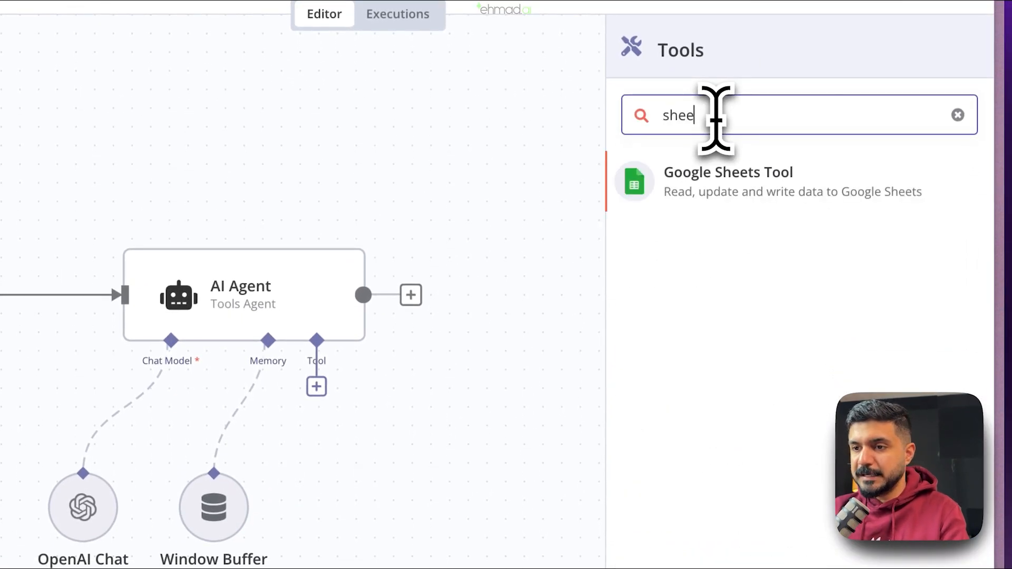
click(752, 190)
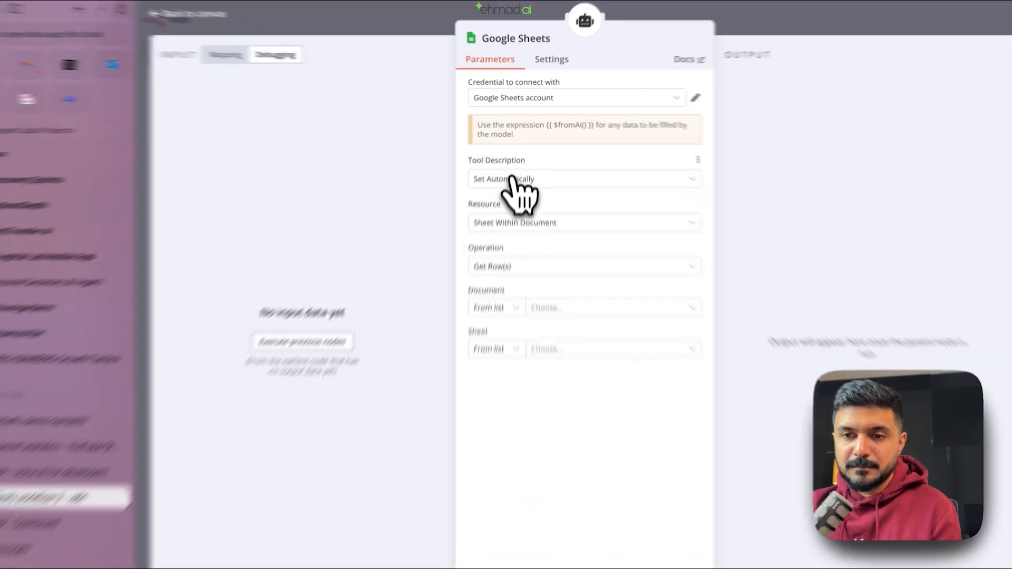
- Switch the Sheets tool description to Set Manually and replace it with text about using Google Sheets
click(509, 162)
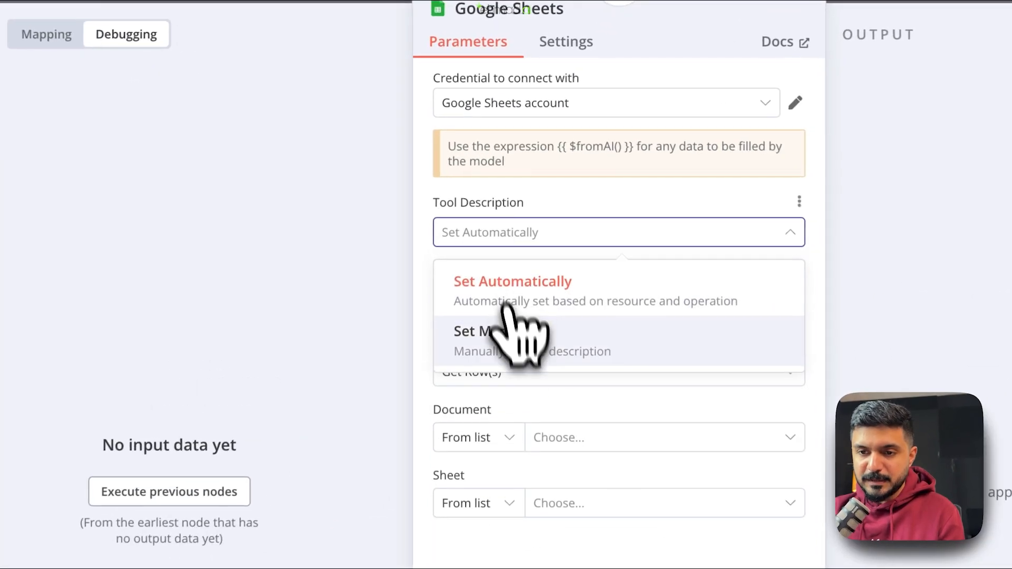
click(518, 213)
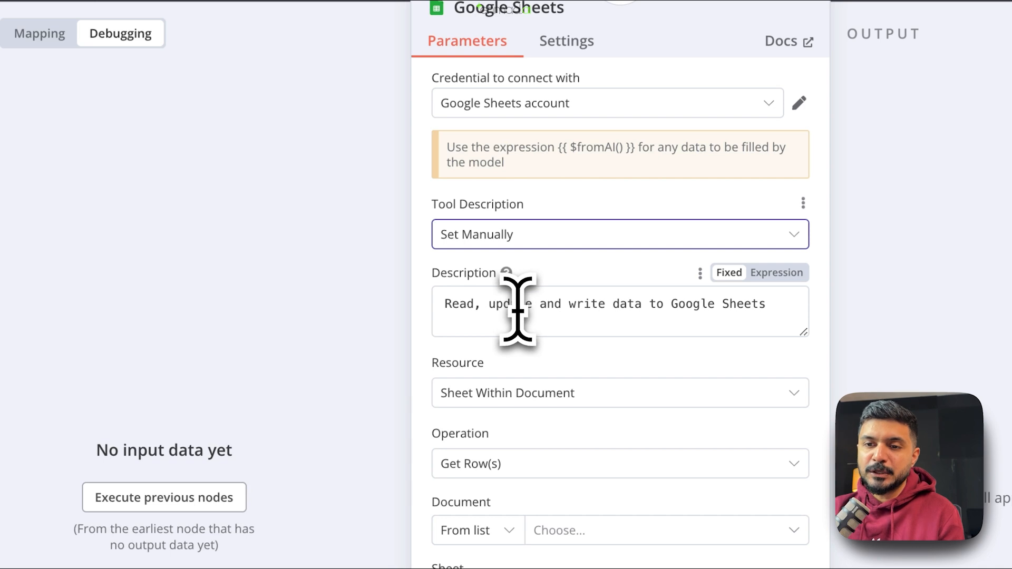
triple_click(518, 311)
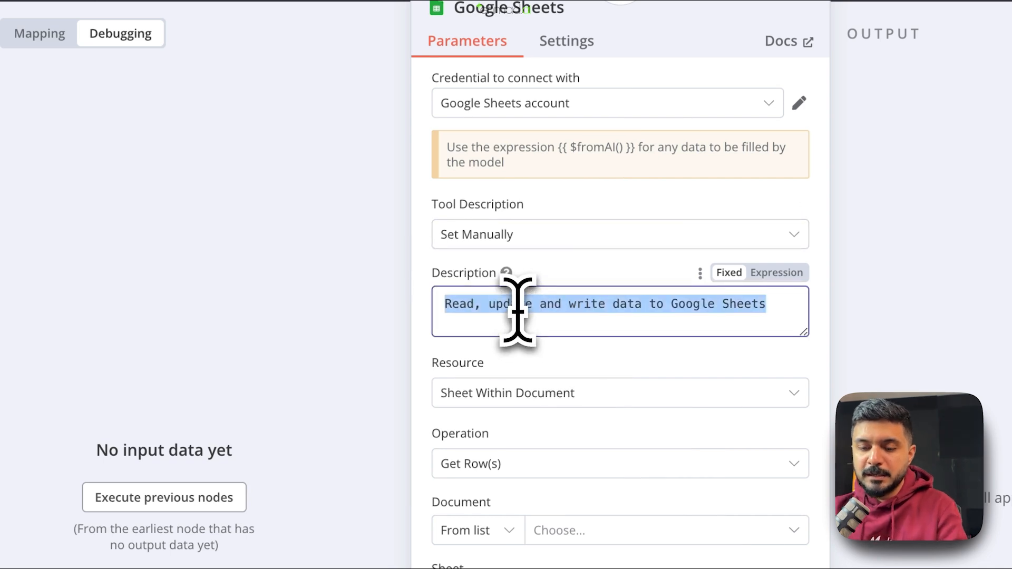
text(Use google sh)
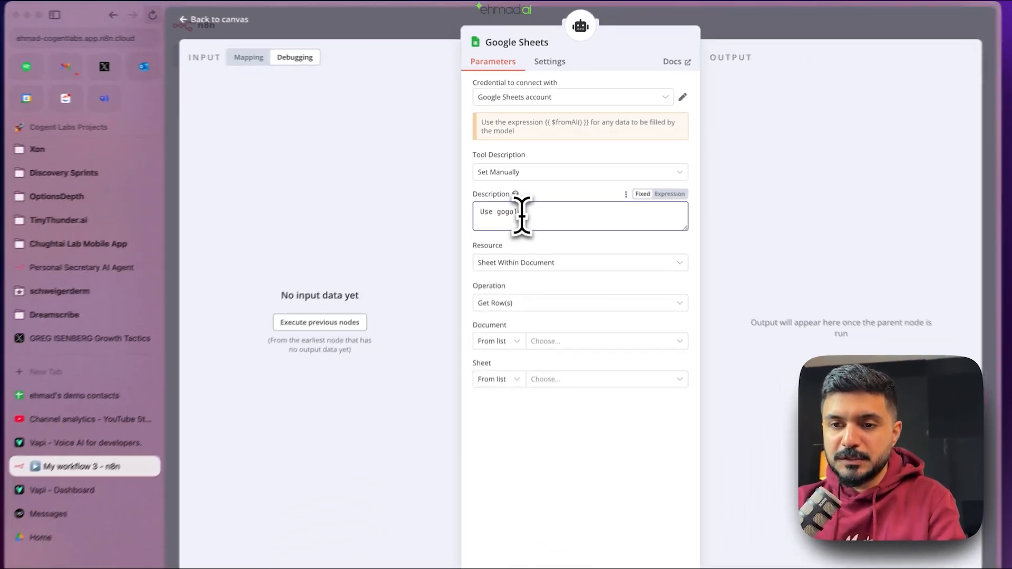
key(BackSpace)
key(BackSpace)
key(BackSpace)
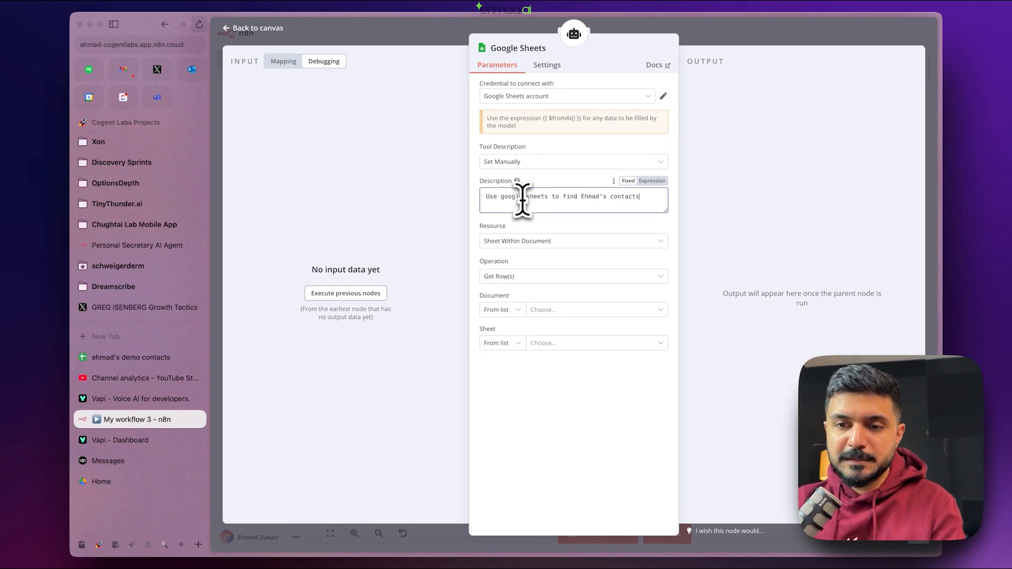
- Keep Resource as Sheet Within Document and check contact rows A2:B4 in the spreadsheet
click(556, 242)
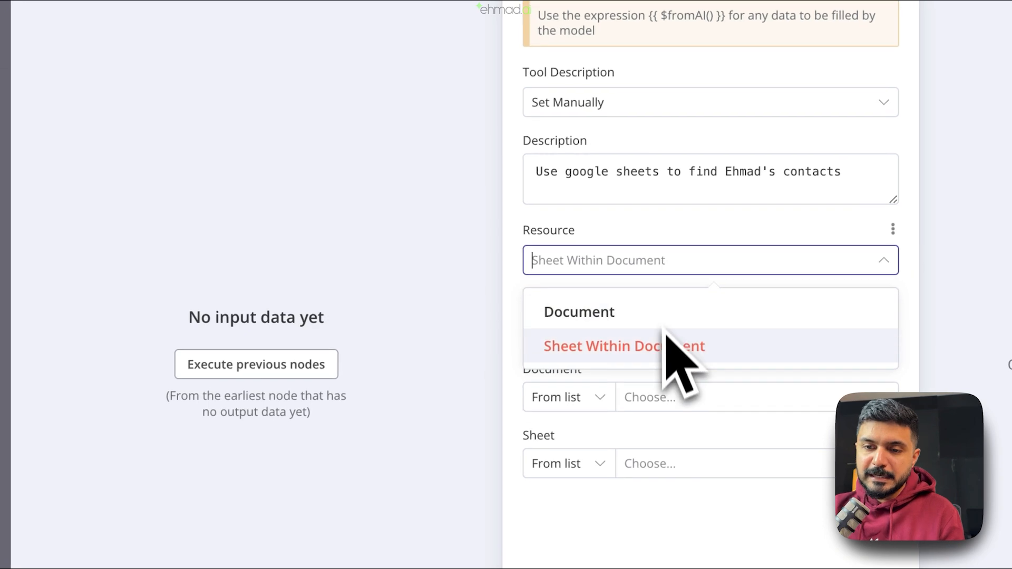
click(657, 223)
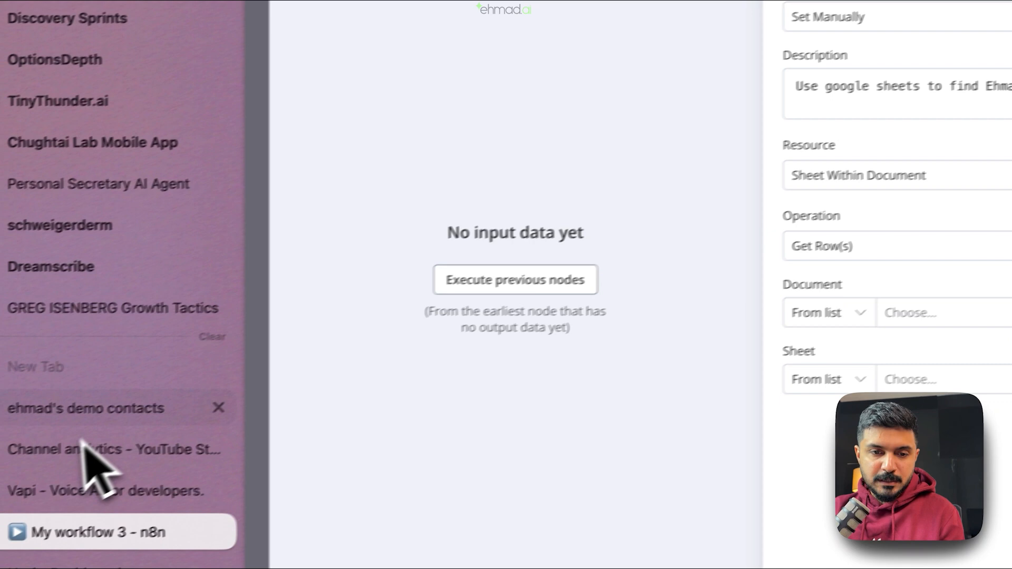
click(136, 410)
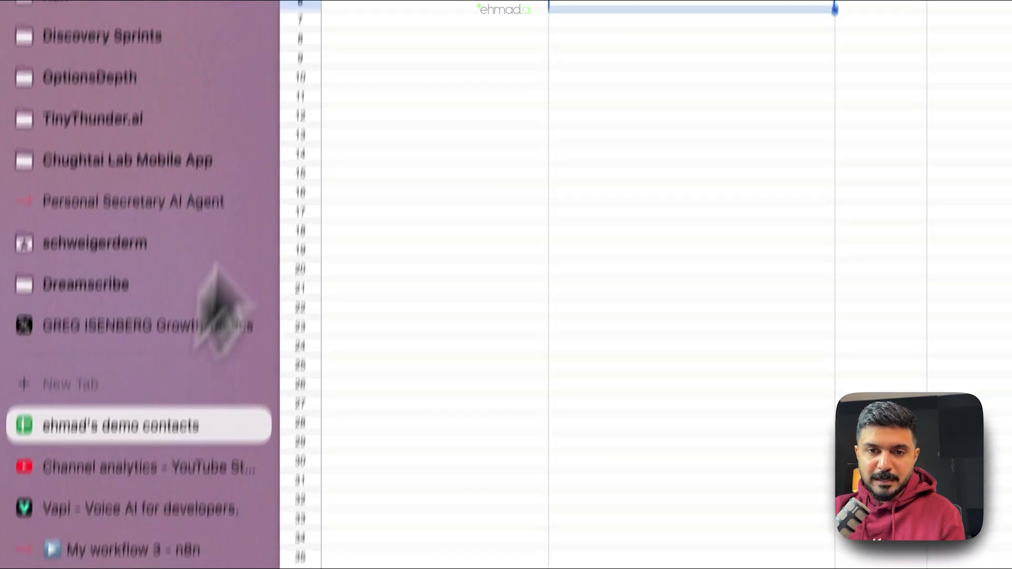
drag(364, 91, 663, 122)
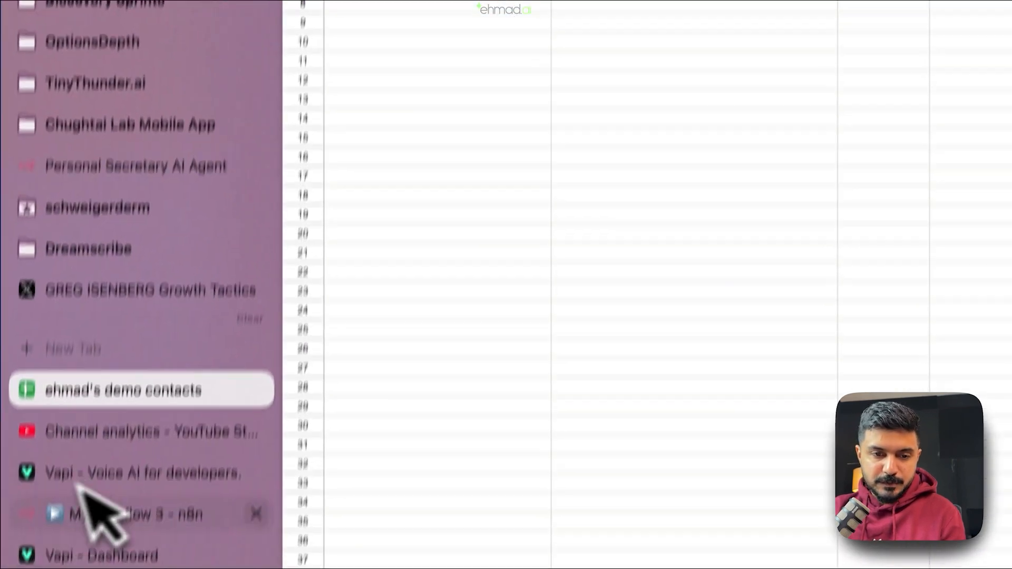
click(149, 430)
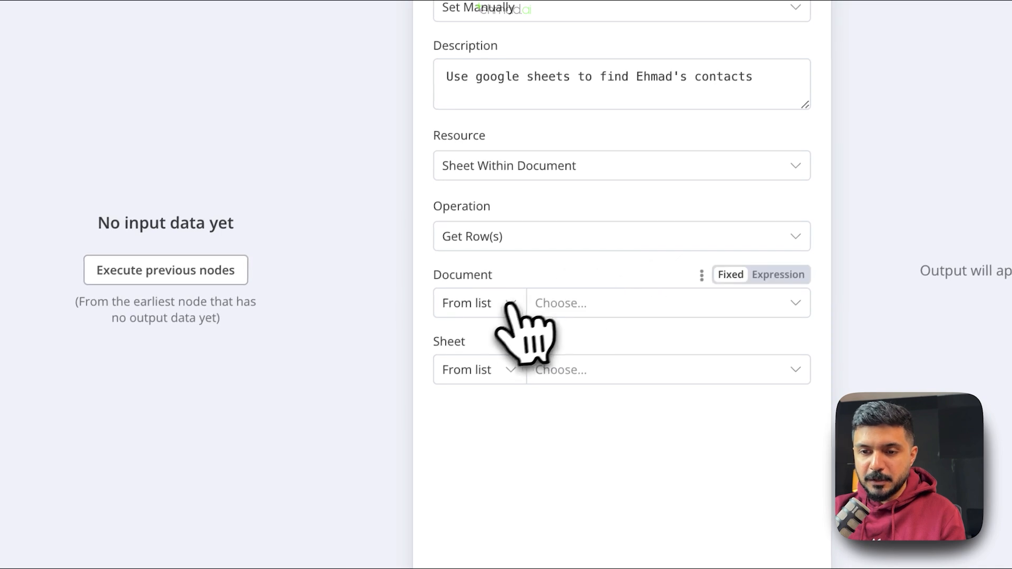
- Point the Sheets tool at the demo contacts spreadsheet's Sheet1 and close its settings
click(650, 301)
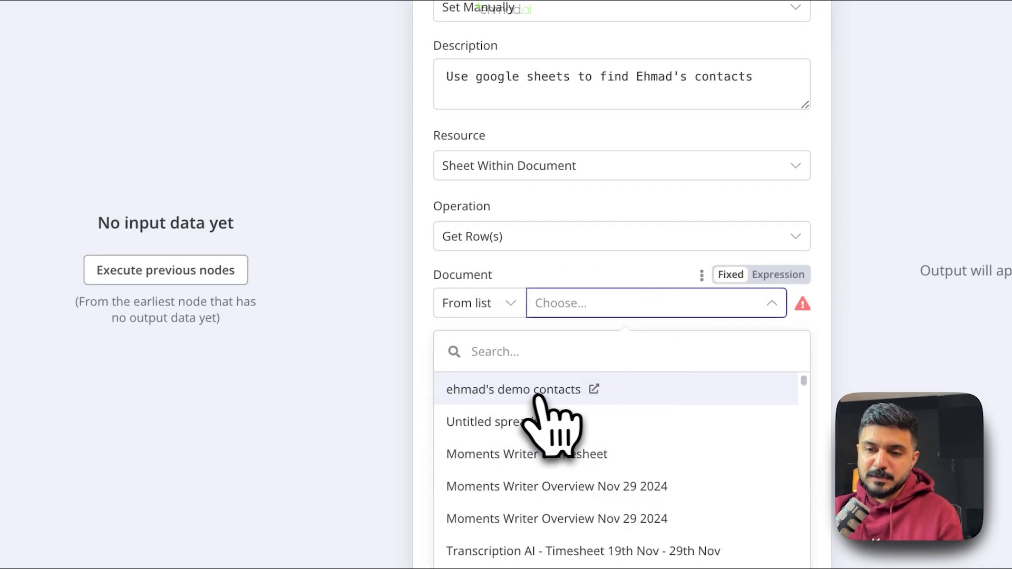
click(533, 393)
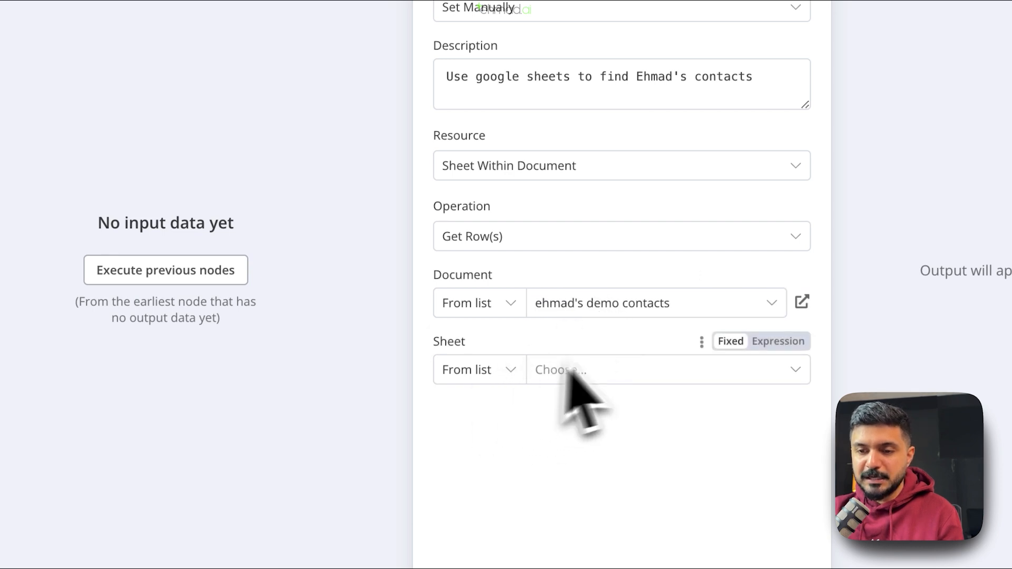
click(630, 369)
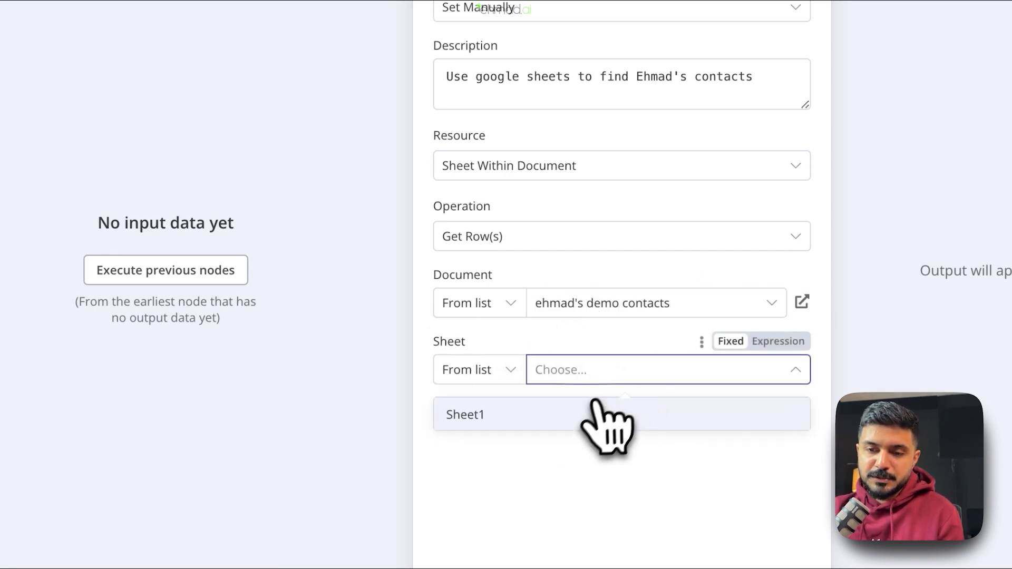
click(596, 415)
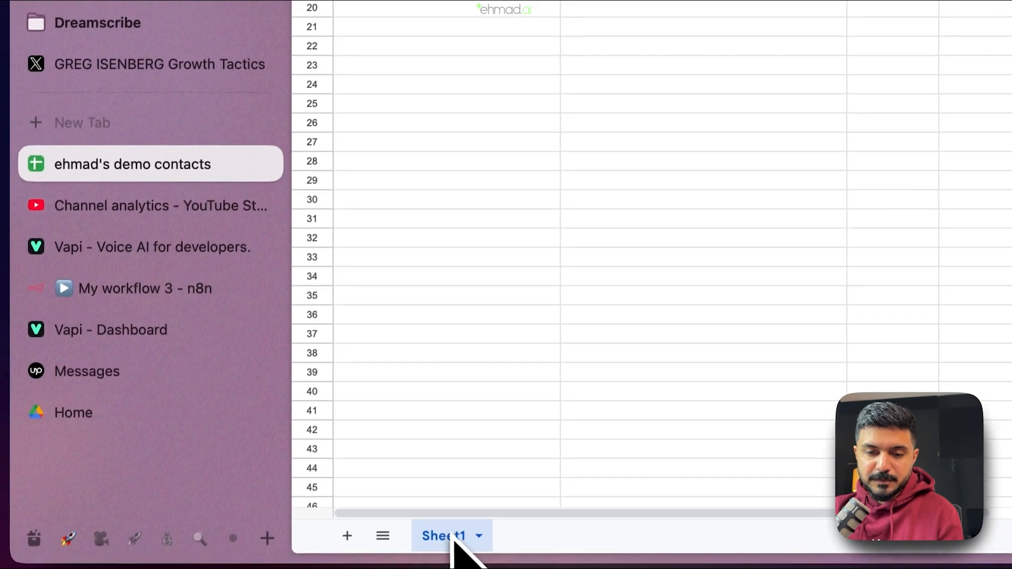
click(158, 291)
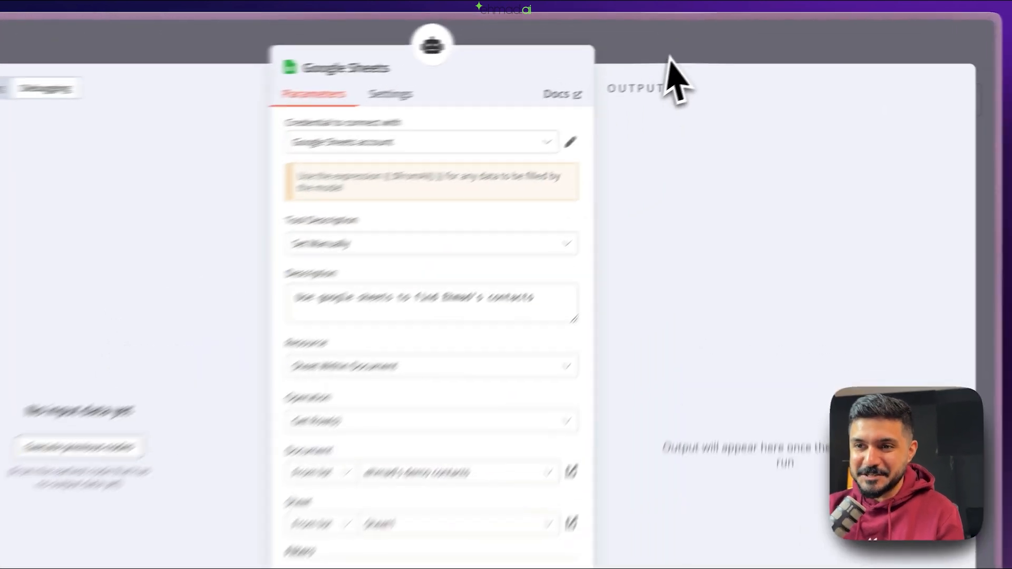
click(734, 40)
- Move the Sheets node lower and ask the agent in chat for a contact's email address
drag(412, 549, 412, 568)
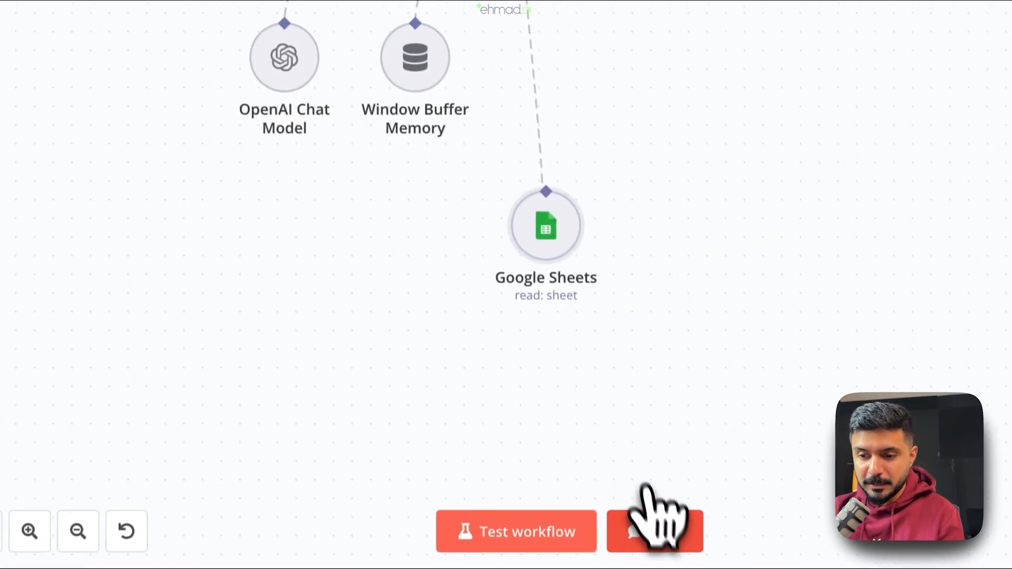
click(651, 511)
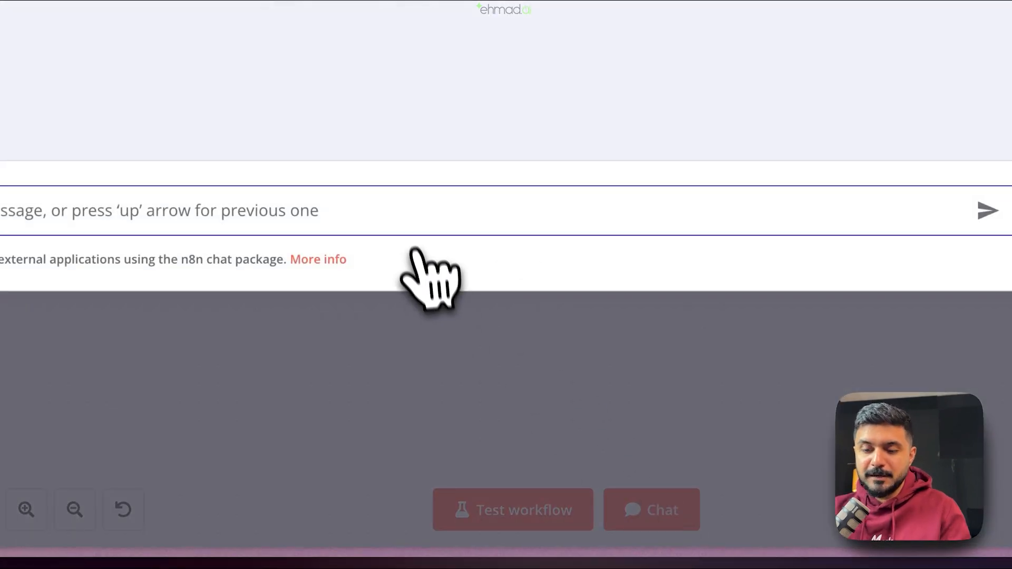
text(hey!)
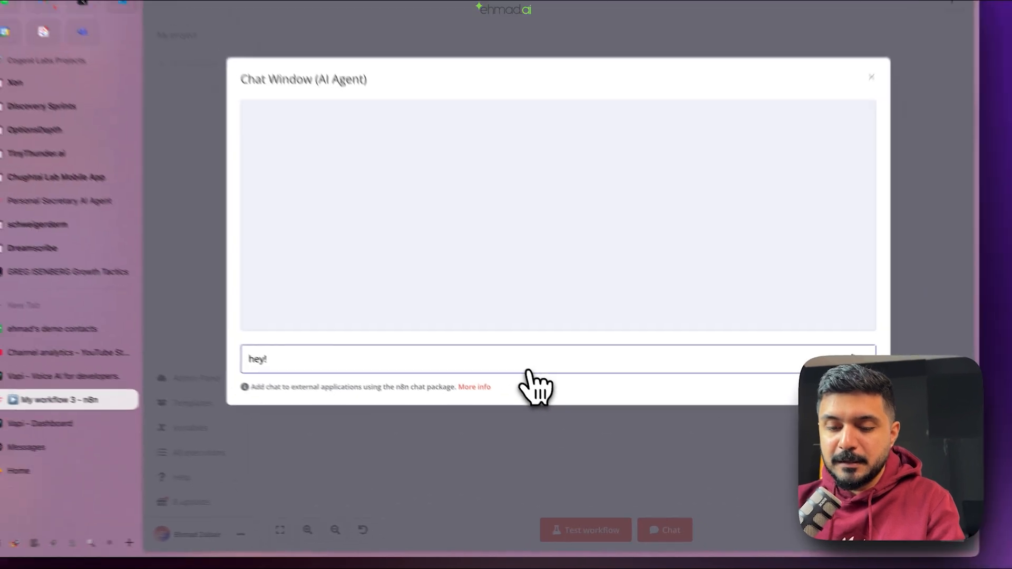
text( Do y)
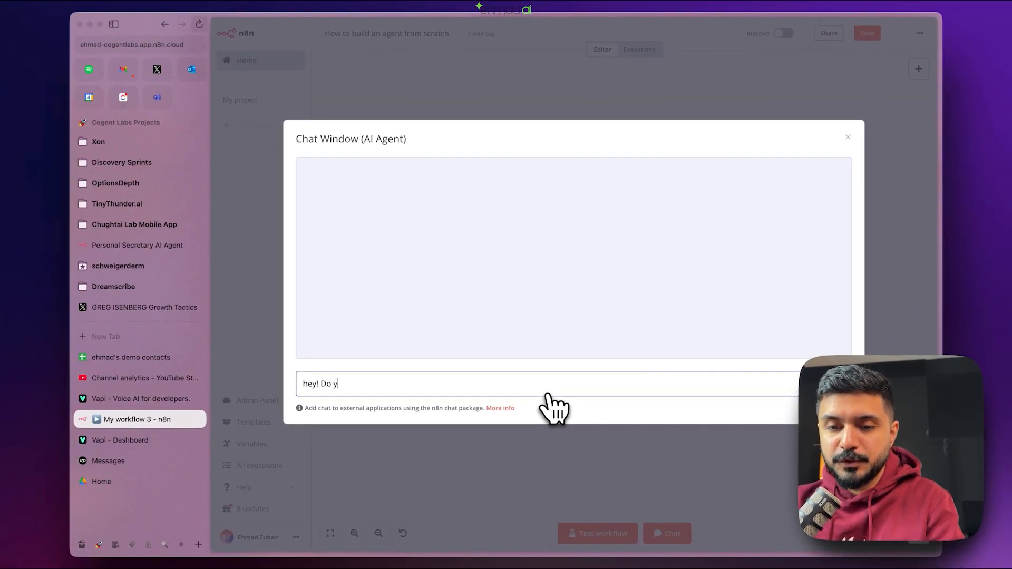
text(ou know the email for emily?)
key(Return)
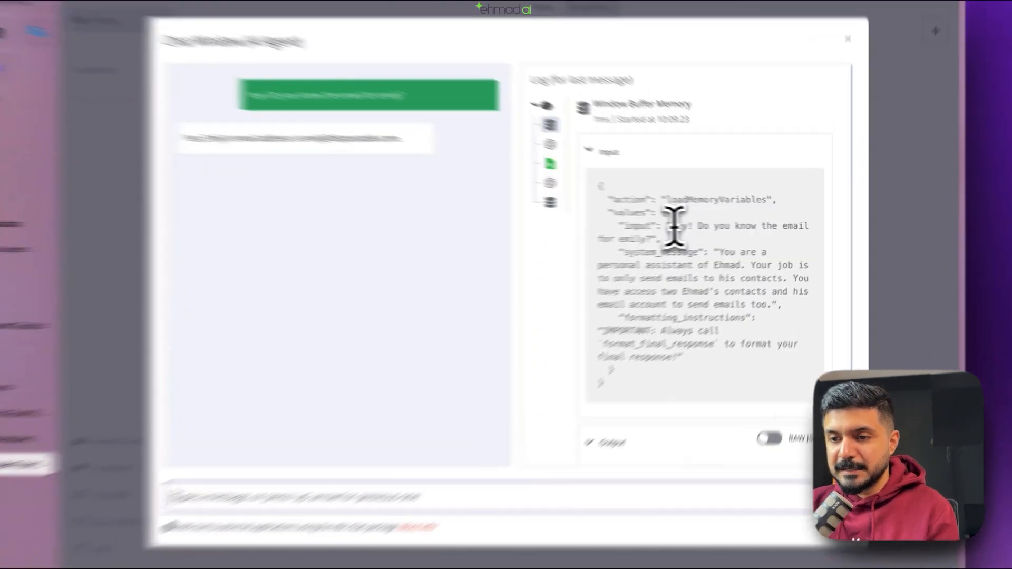
- Review the chat question and formatting instructions in the run log's memory input
drag(706, 227, 774, 298)
drag(701, 369, 533, 240)
click(537, 244)
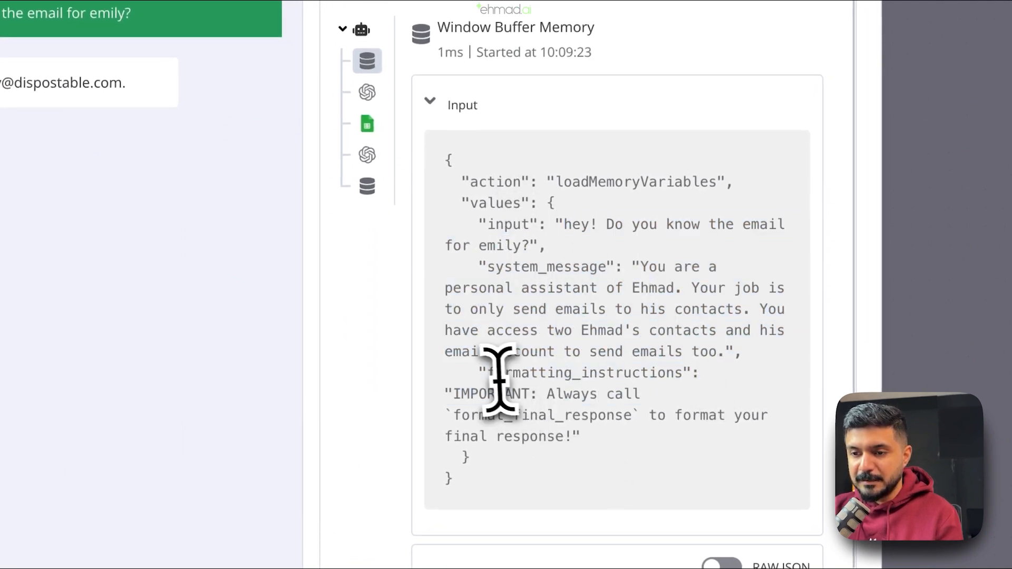
drag(488, 376, 690, 422)
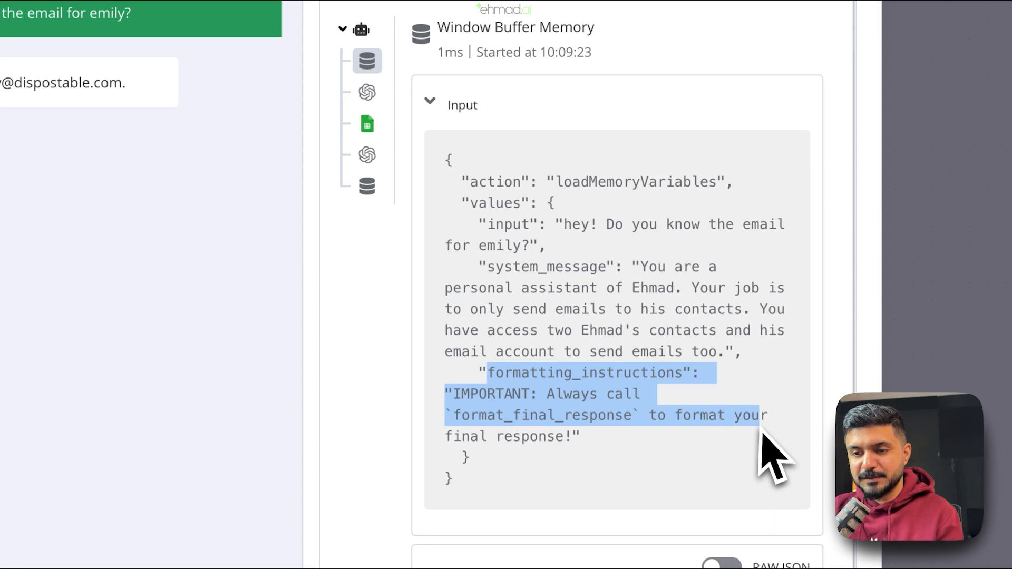
click(703, 414)
drag(658, 455, 484, 377)
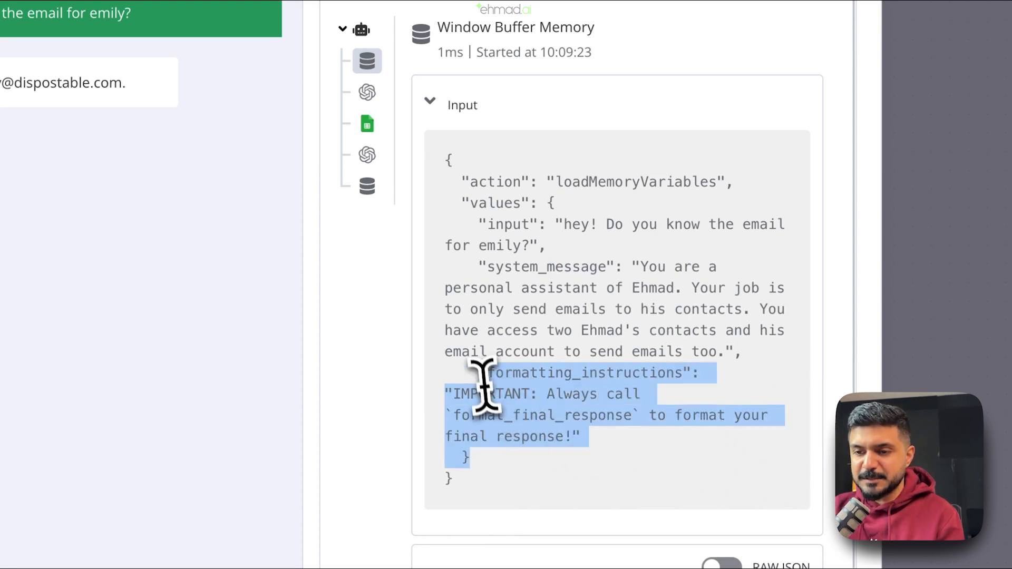
click(473, 372)
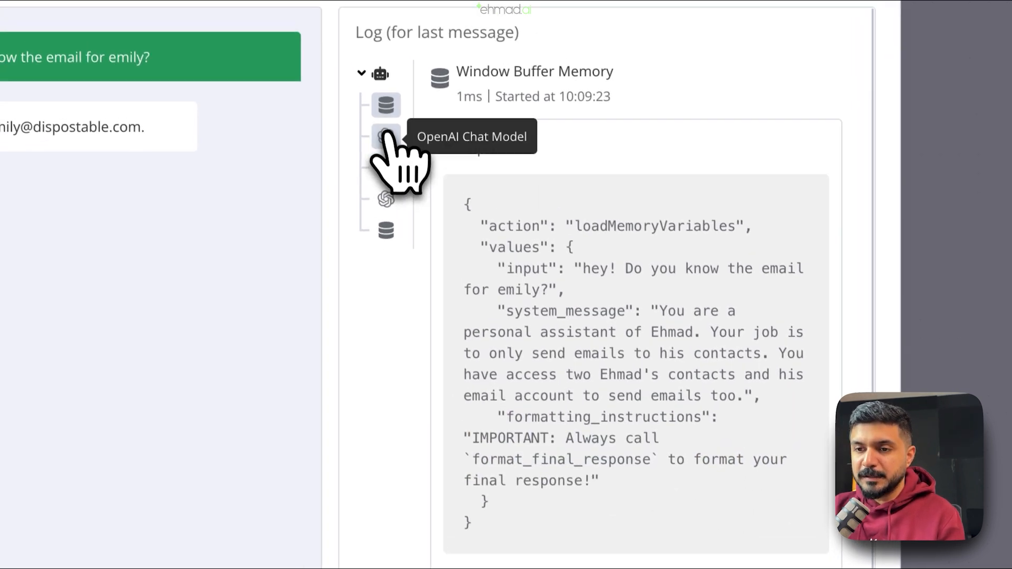
- Inspect the OpenAI Chat Model step's prompt and view its input as raw JSON
click(368, 93)
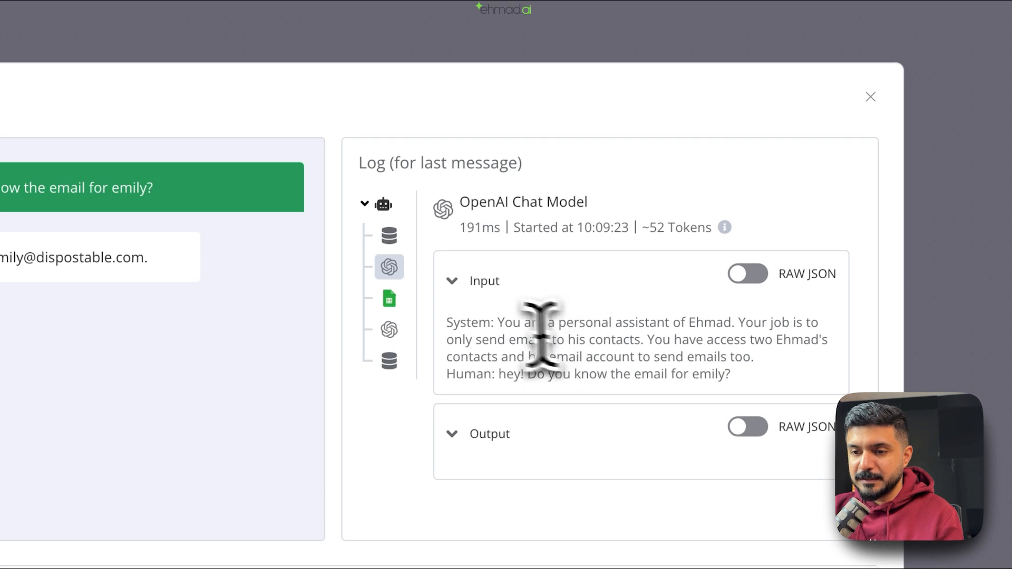
drag(587, 323, 730, 374)
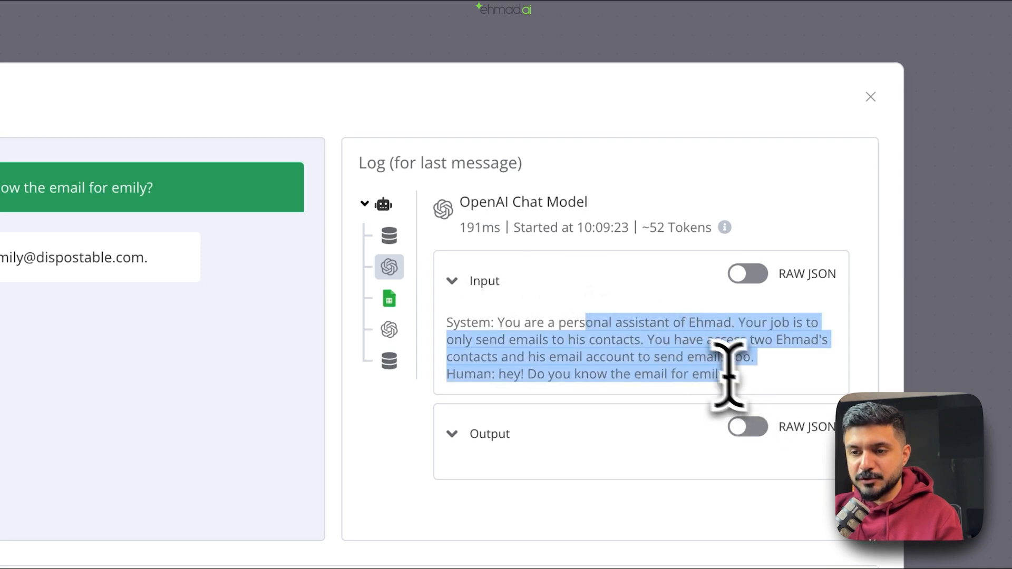
click(668, 349)
click(454, 442)
click(458, 442)
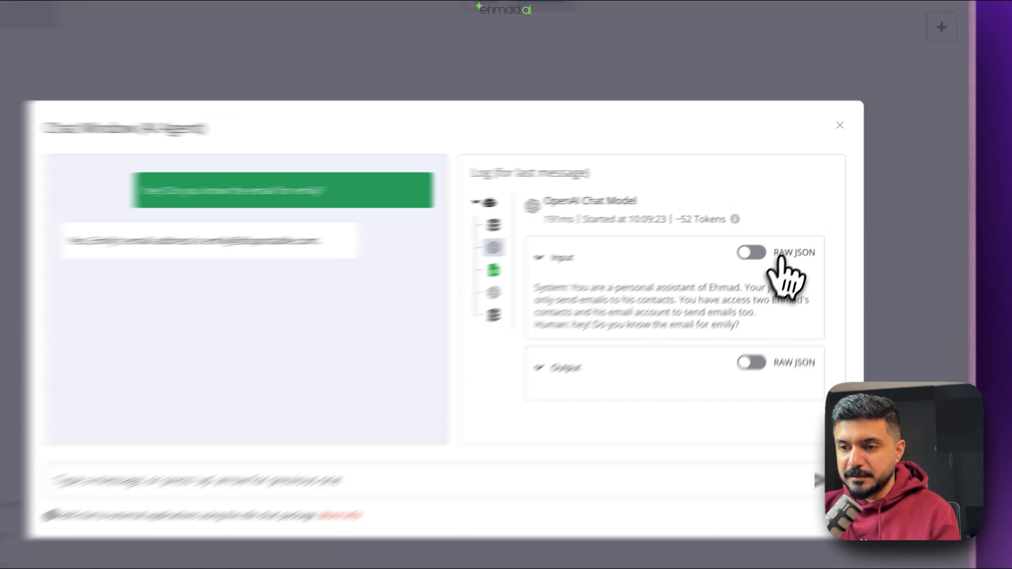
click(786, 225)
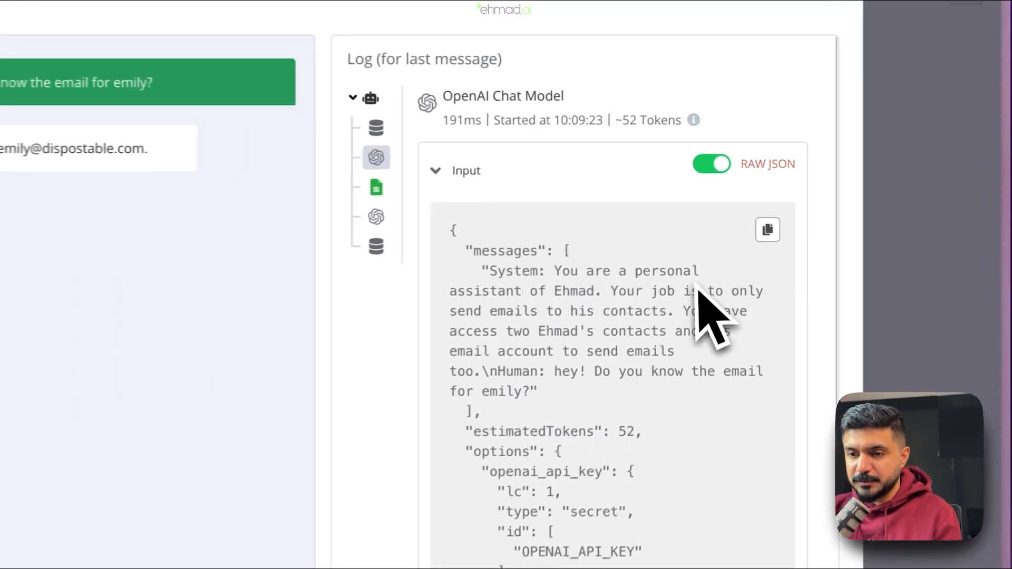
scroll(551, 340, down, 2)
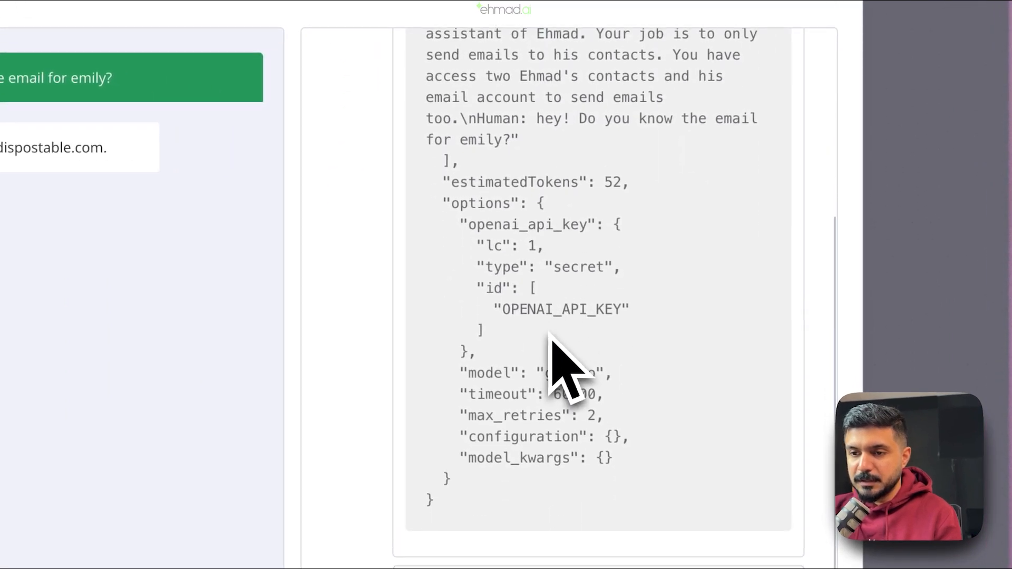
scroll(551, 341, up, 5)
- Check the Google Sheets step's output, then the contact rows passed into the model's input
click(351, 191)
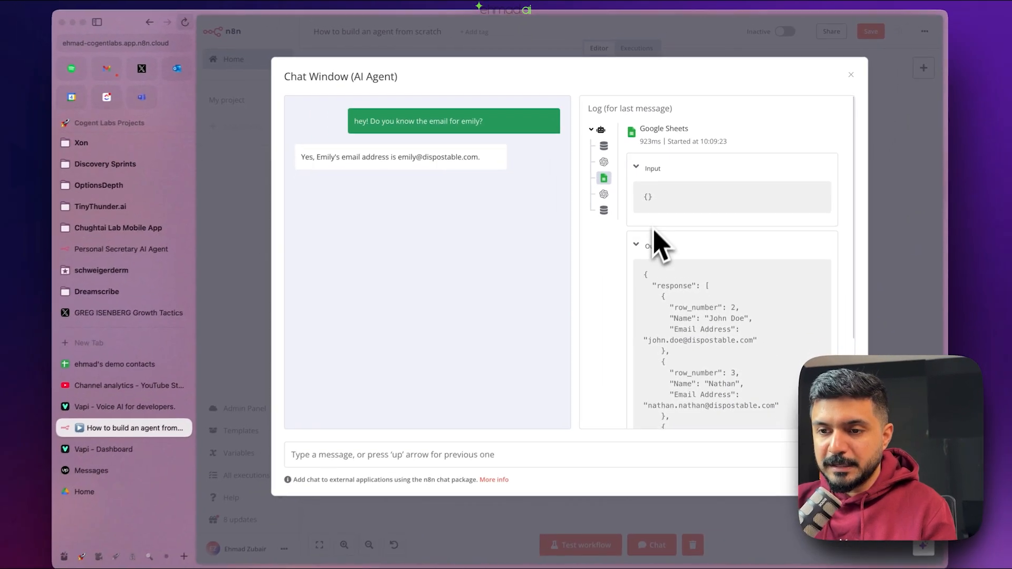
scroll(591, 355, down, 3)
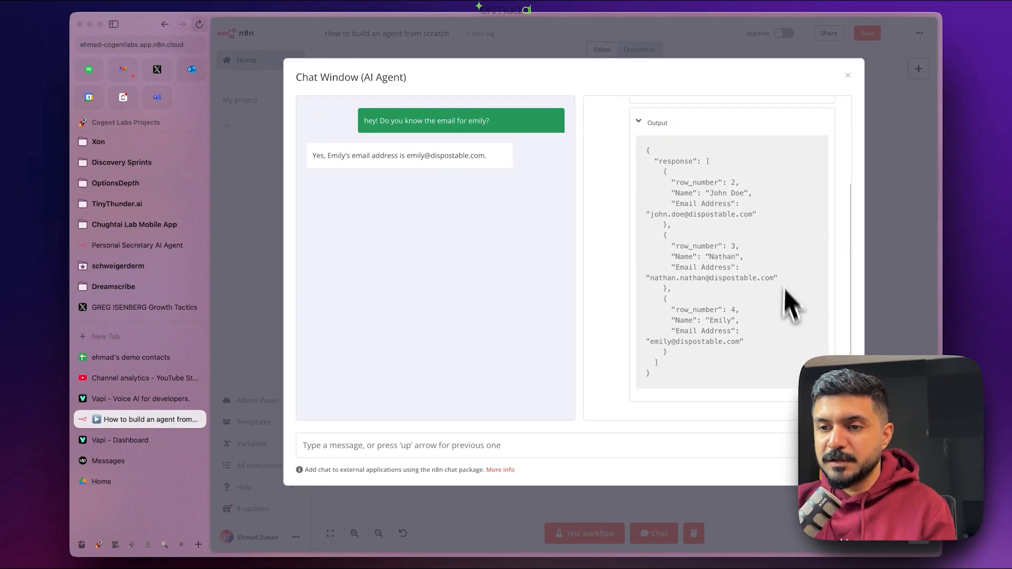
scroll(794, 333, up, 1)
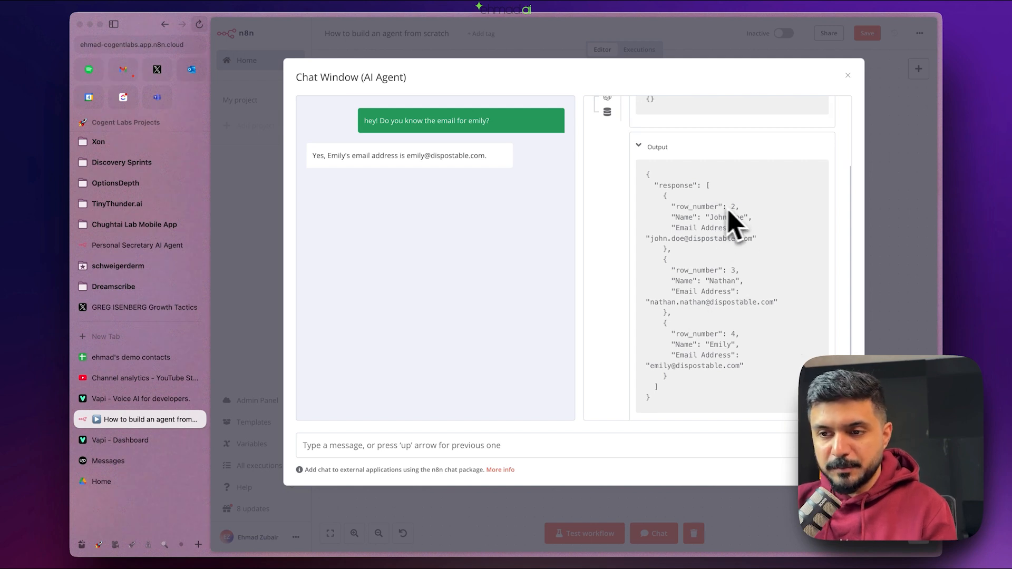
scroll(749, 296, up, 5)
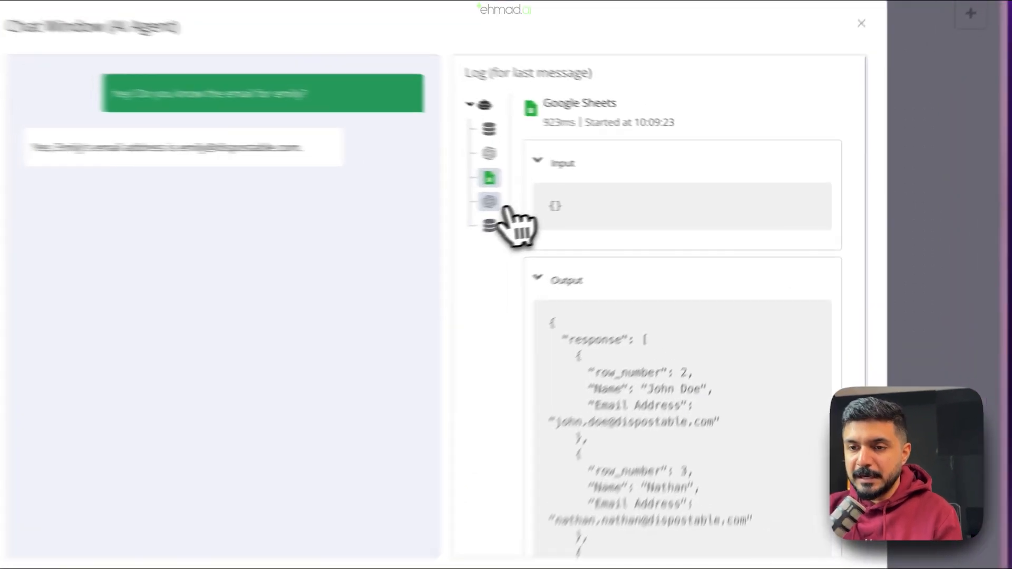
click(608, 186)
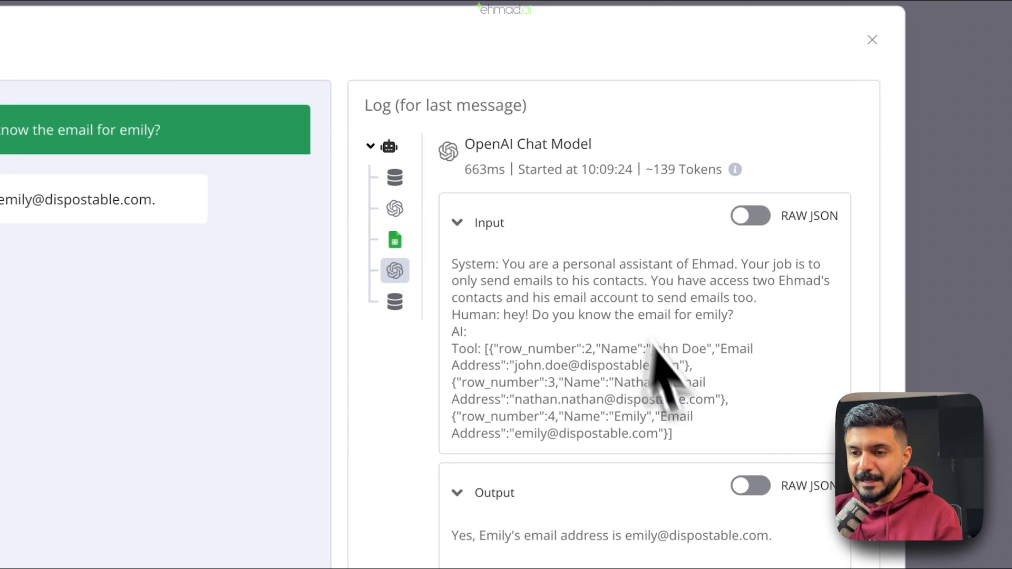
drag(451, 353, 721, 447)
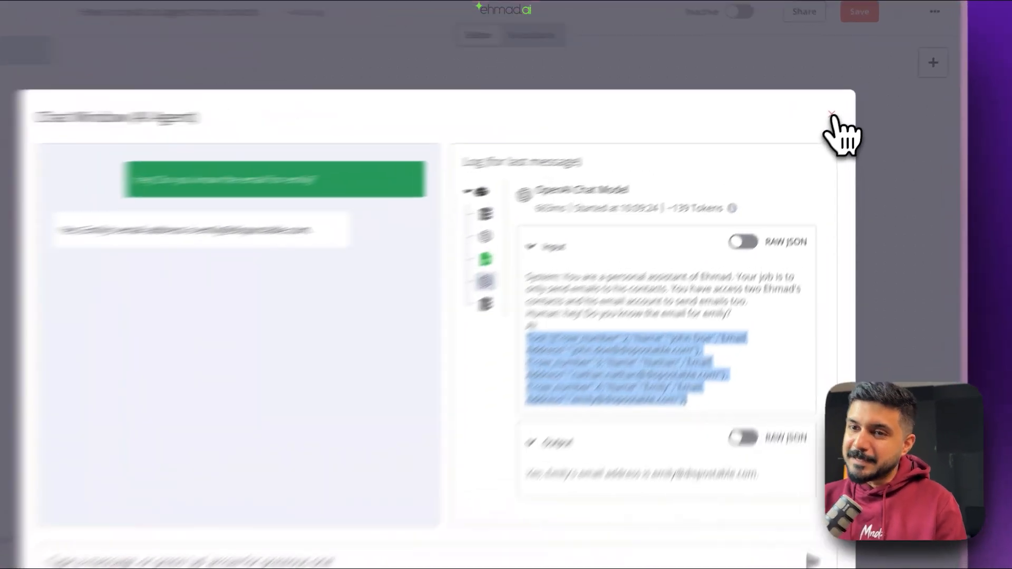
- Close the chat and add a Gmail Tool to the AI Agent via a 'gmail' search
click(848, 105)
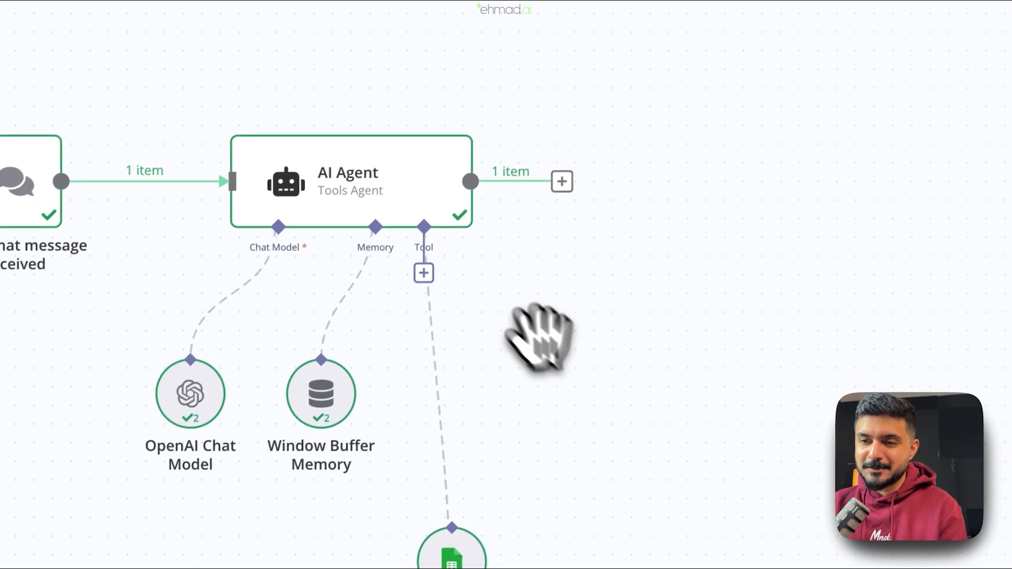
click(405, 295)
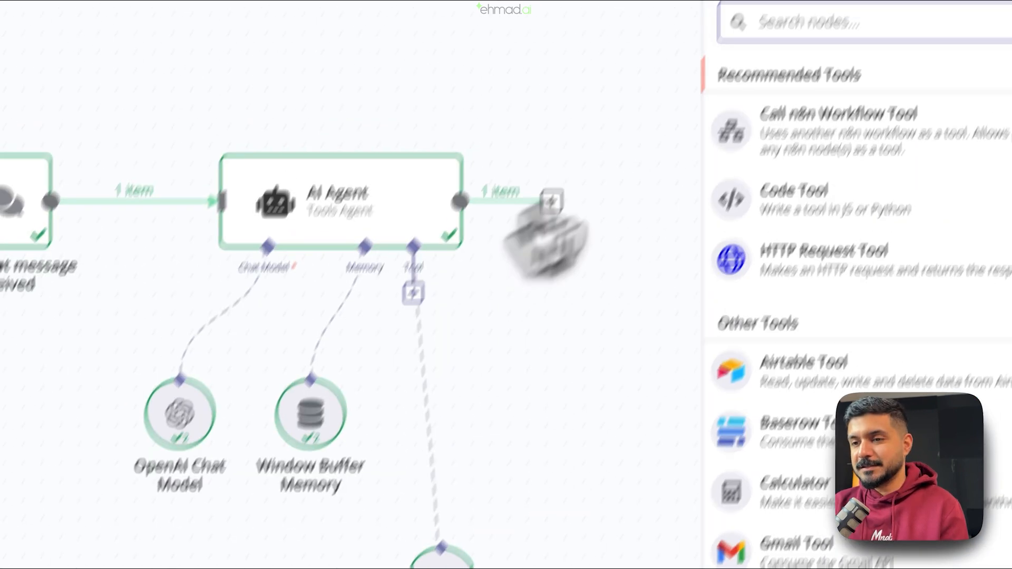
text(gmail)
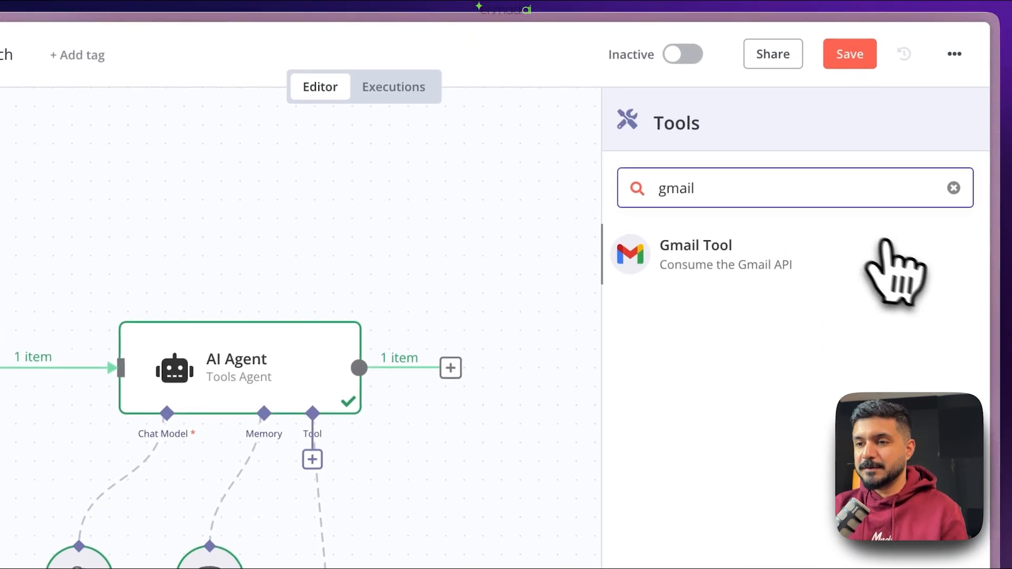
click(875, 248)
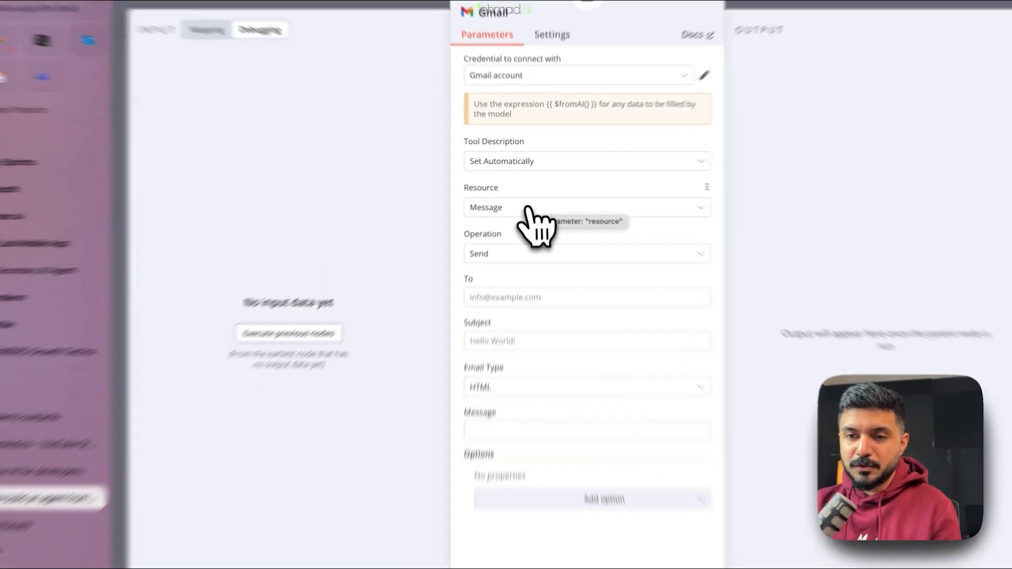
- Set the Gmail tool to the Message resource with Send, noting the $fromAI() hint
click(541, 195)
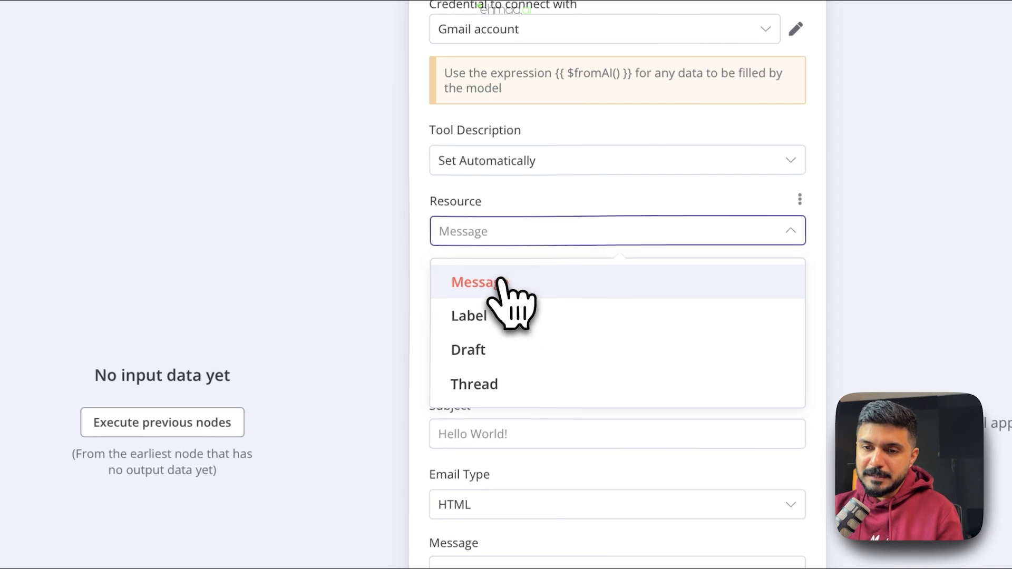
click(500, 279)
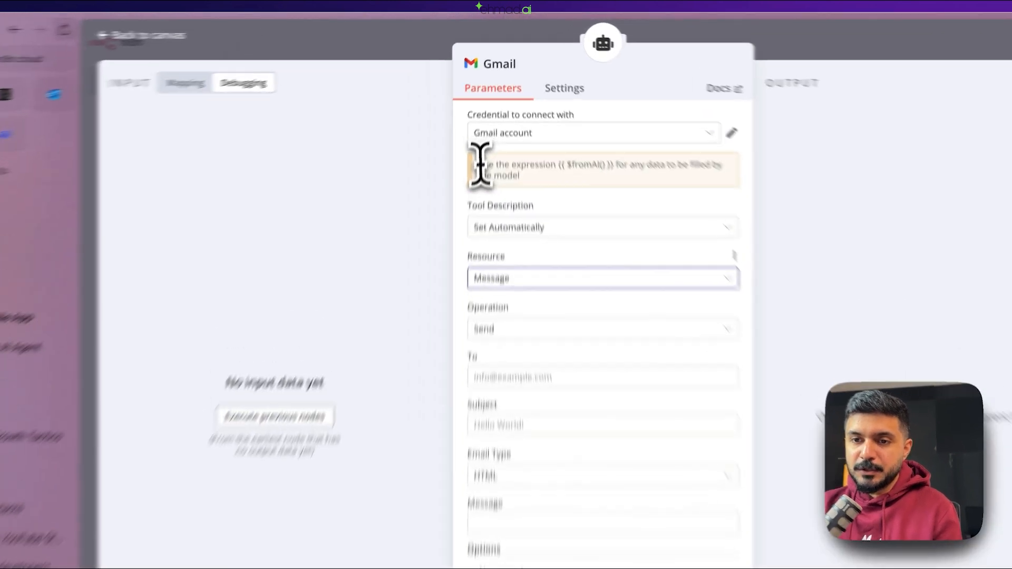
drag(484, 119, 528, 133)
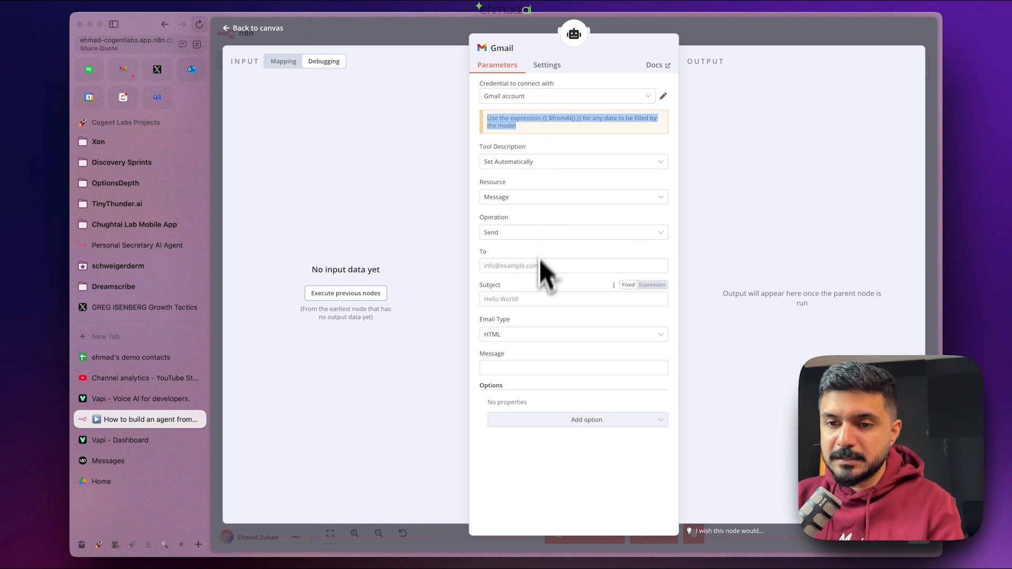
- Make the To field the expression {{ $fromAI('recepient_email_address') }}
click(527, 266)
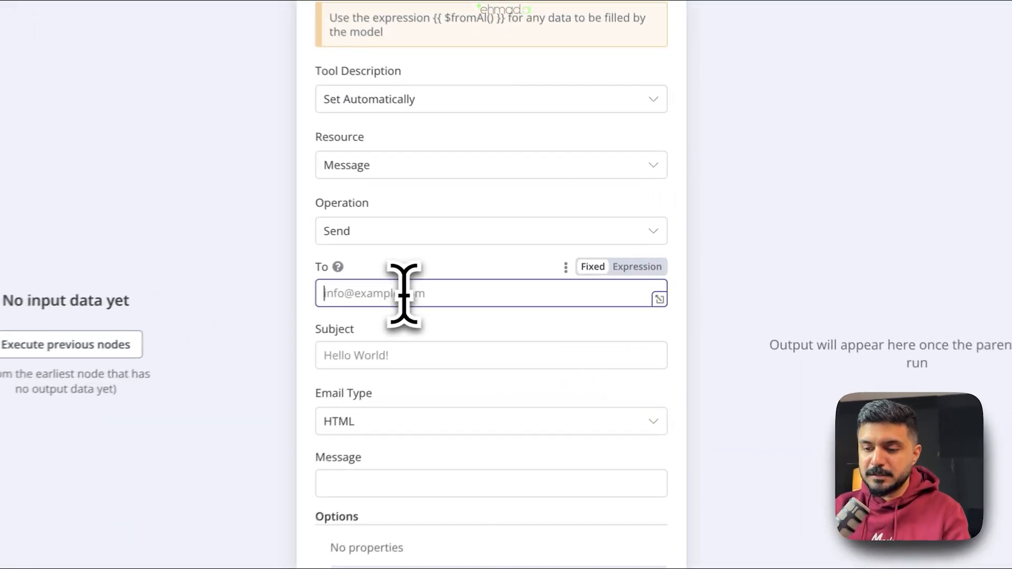
text({{)
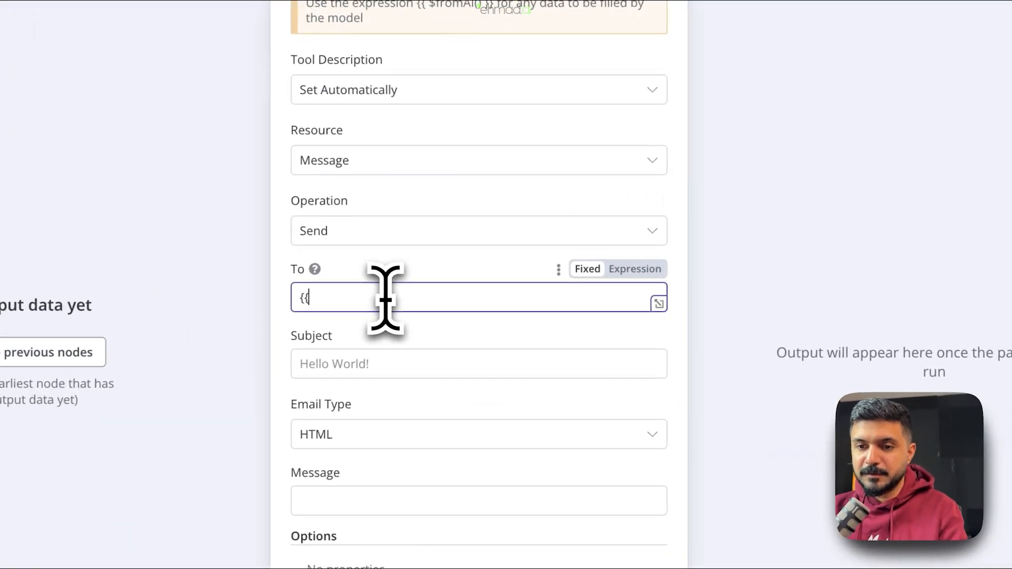
key(BackSpace)
key(BackSpace)
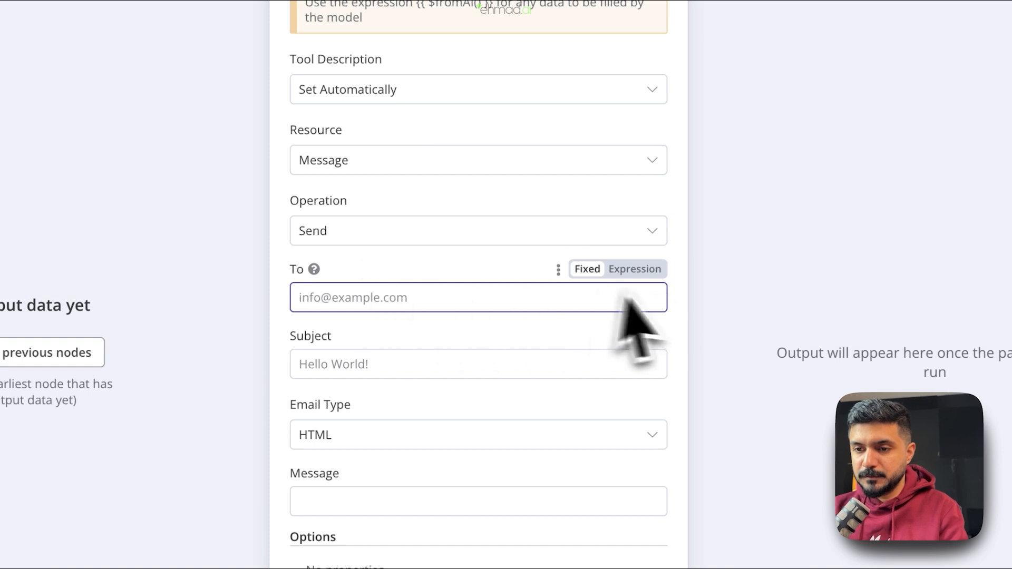
click(640, 270)
text({{ )
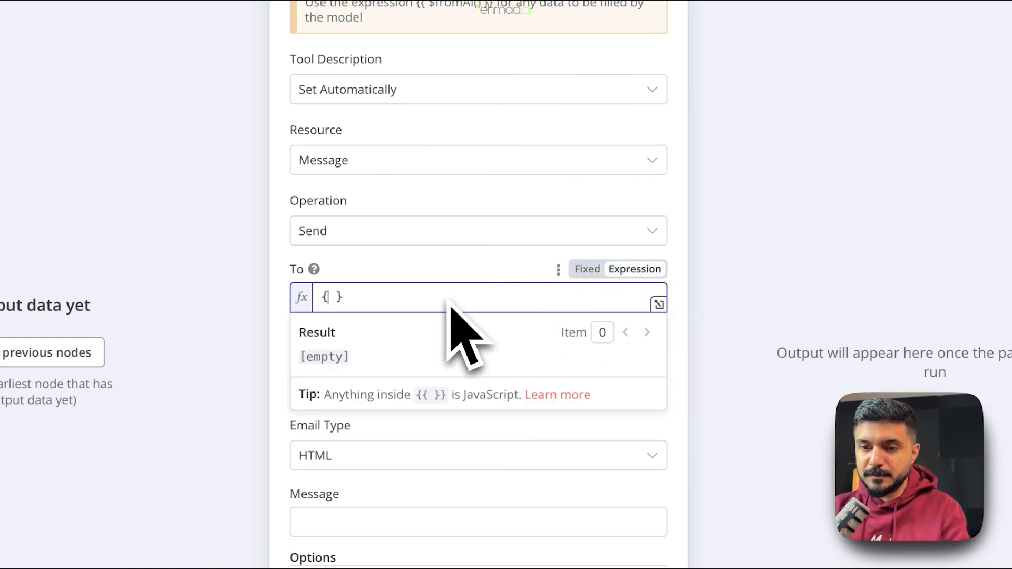
text($fromAI())
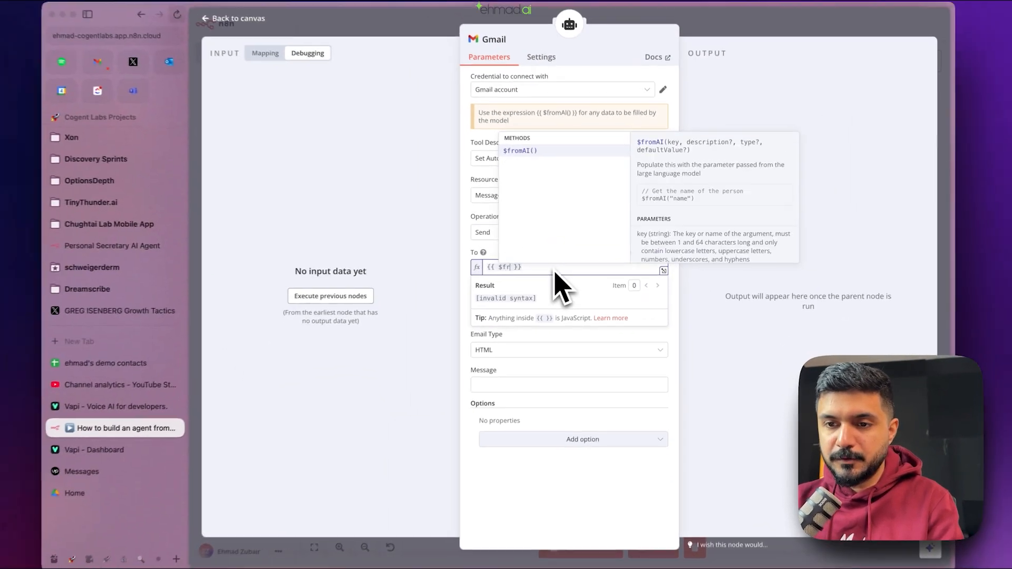
key(Return)
text('recepient_email_addres)
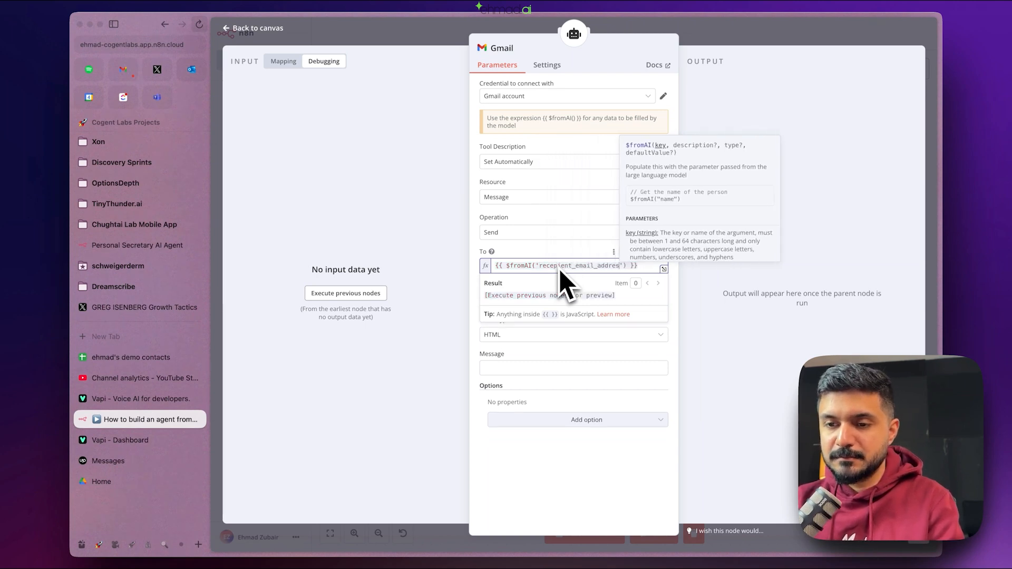
text(s)
double_click(562, 269)
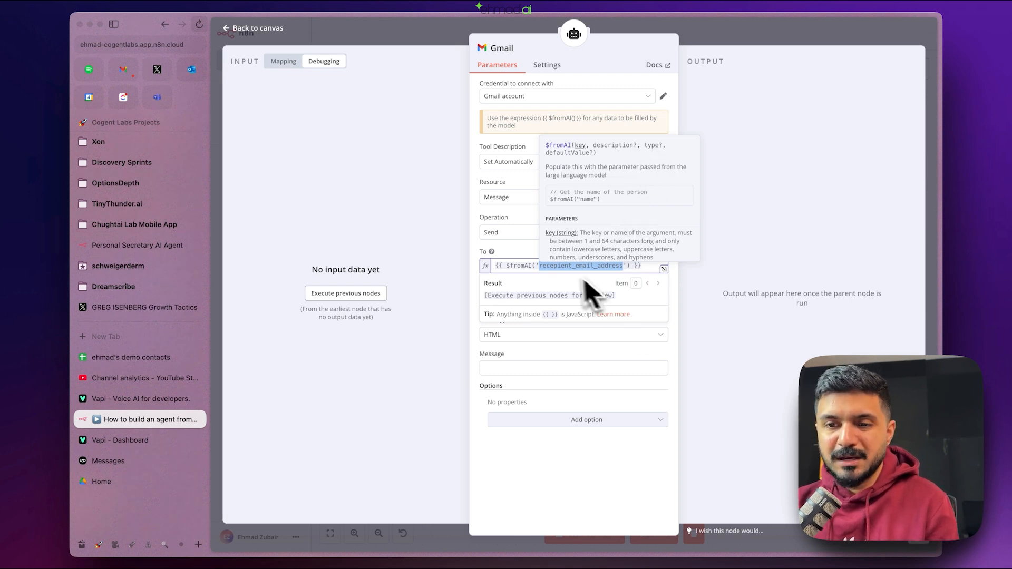
click(527, 255)
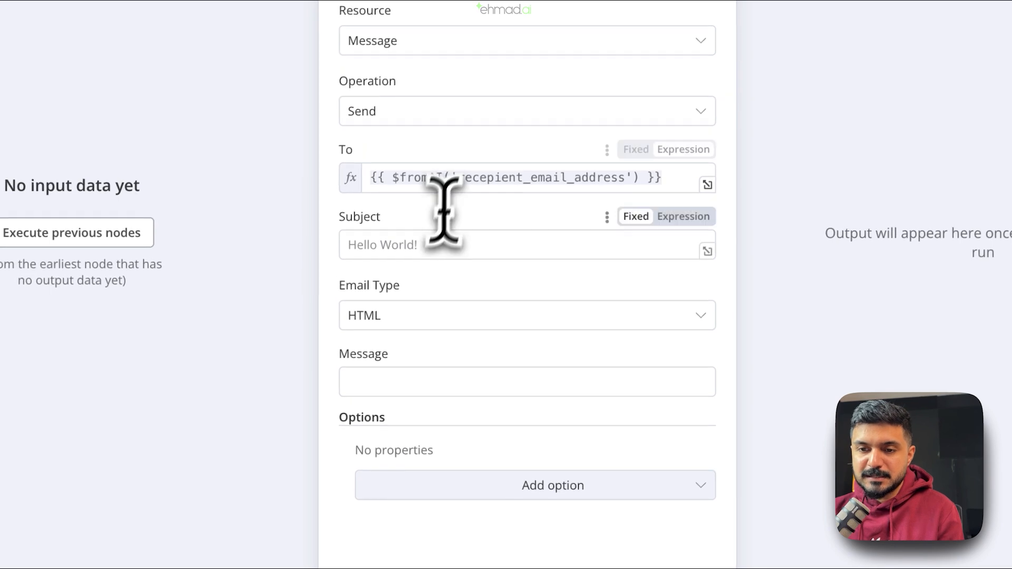
- Copy the To expression into Subject and rename its key to email_subject
click(425, 245)
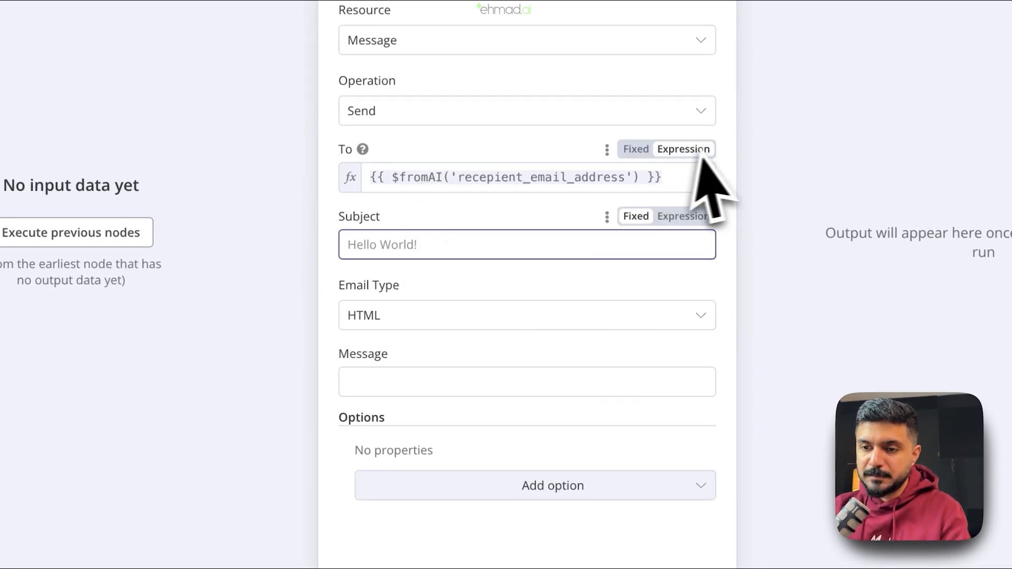
click(669, 181)
drag(670, 181, 350, 208)
key(ctrl+c)
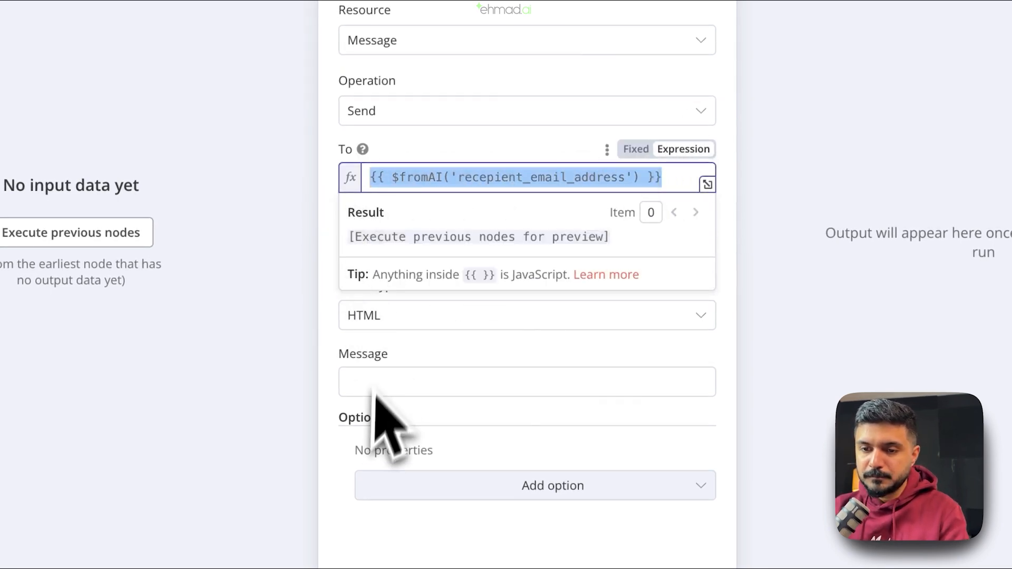
click(334, 431)
click(407, 249)
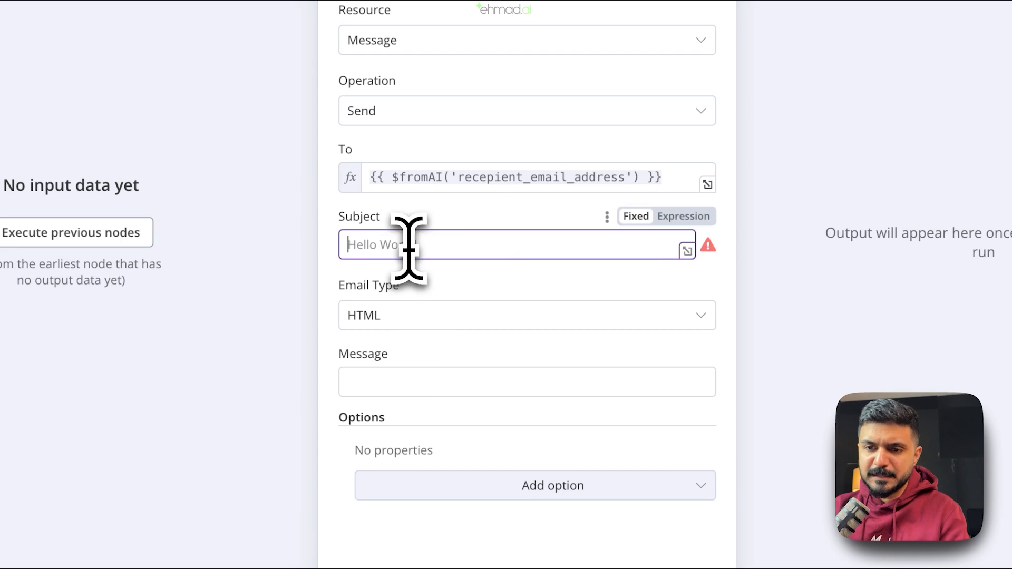
key(ctrl+v)
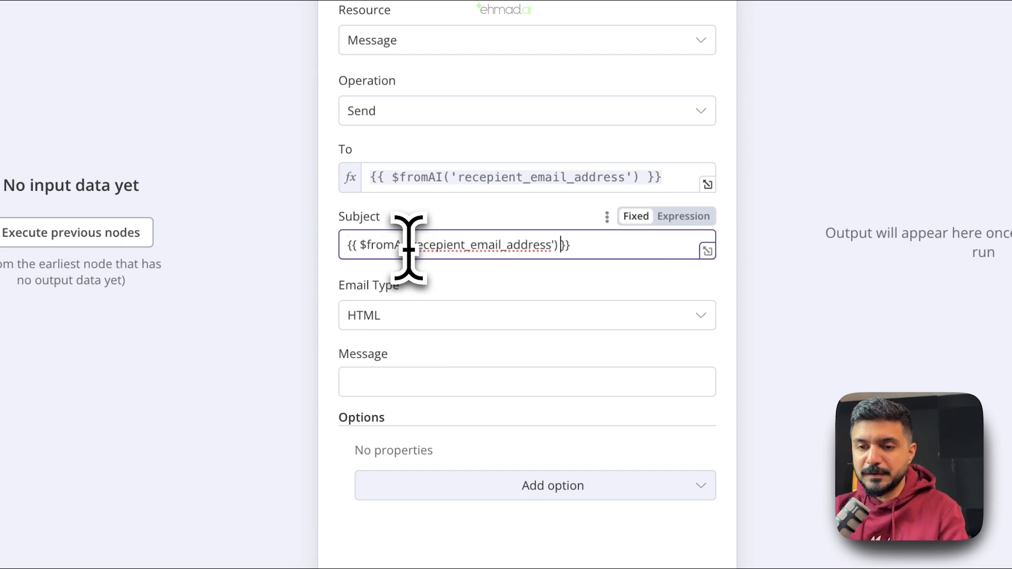
key(Left)
key(Left)
key(Left)
key(alt+shift+Left)
text(email)
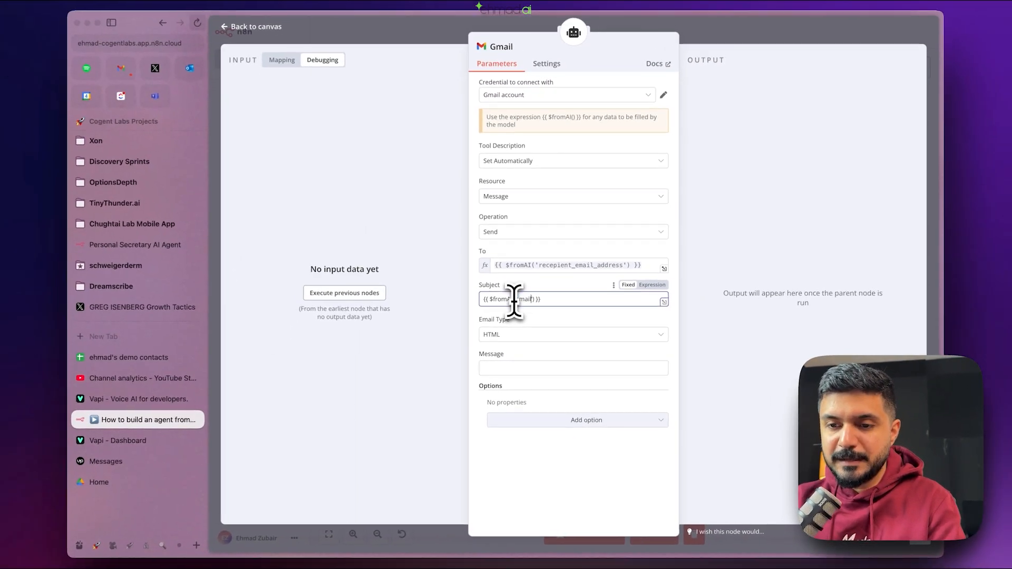
text(_subject)
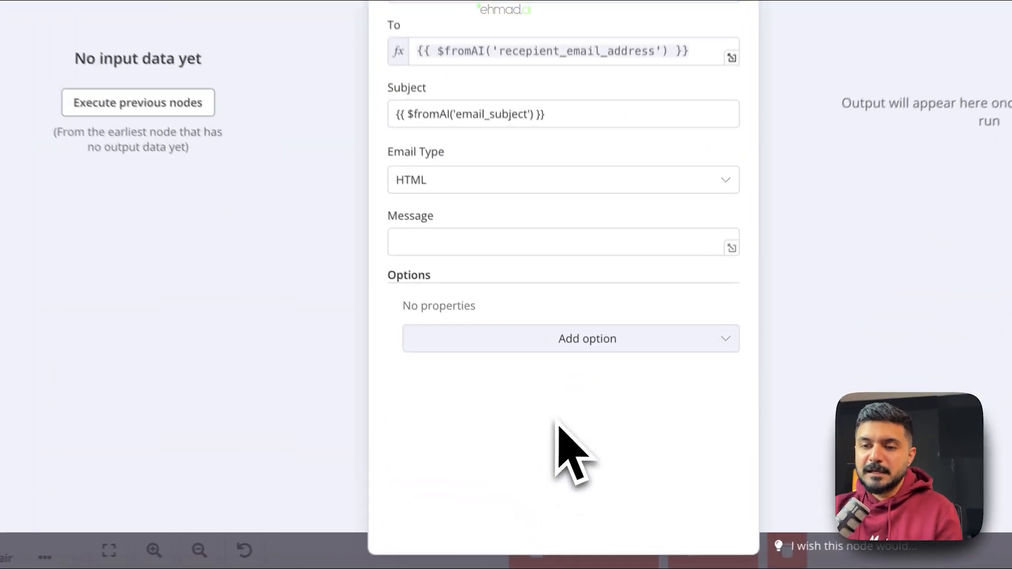
click(562, 335)
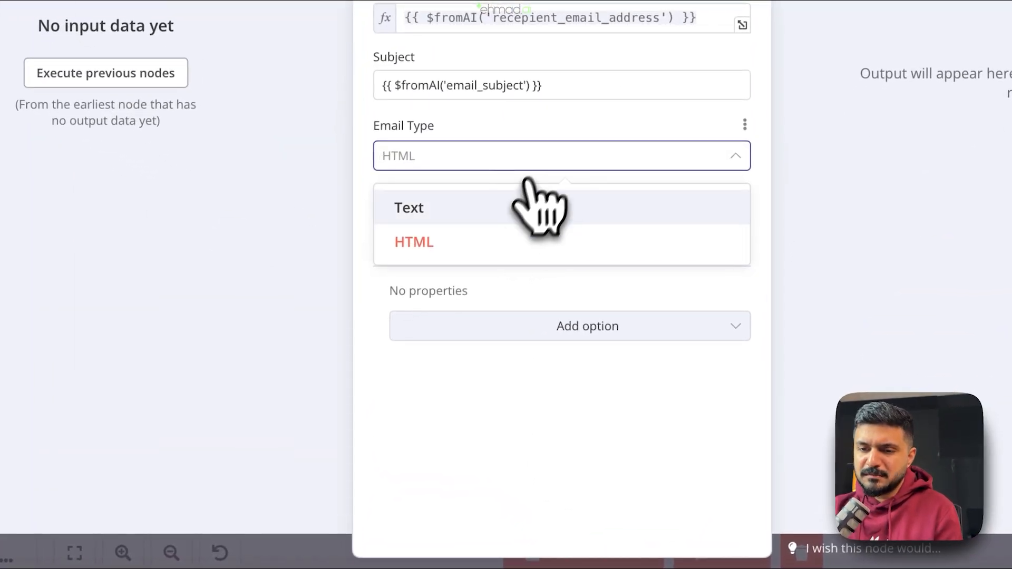
- Set Email Type to Text and Message to {{ $fromAI('email_text') }}, then return to the canvas
click(527, 206)
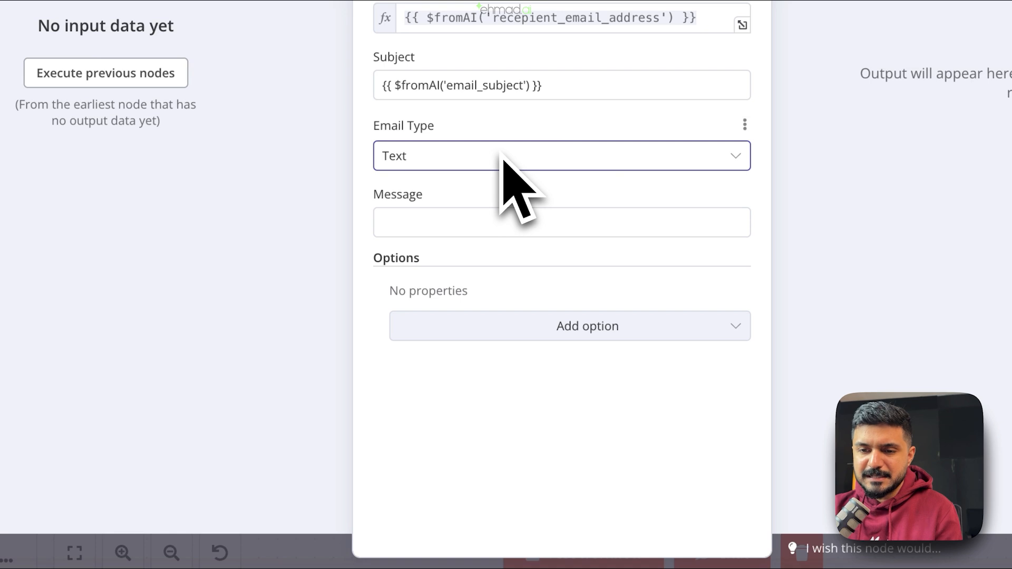
click(474, 222)
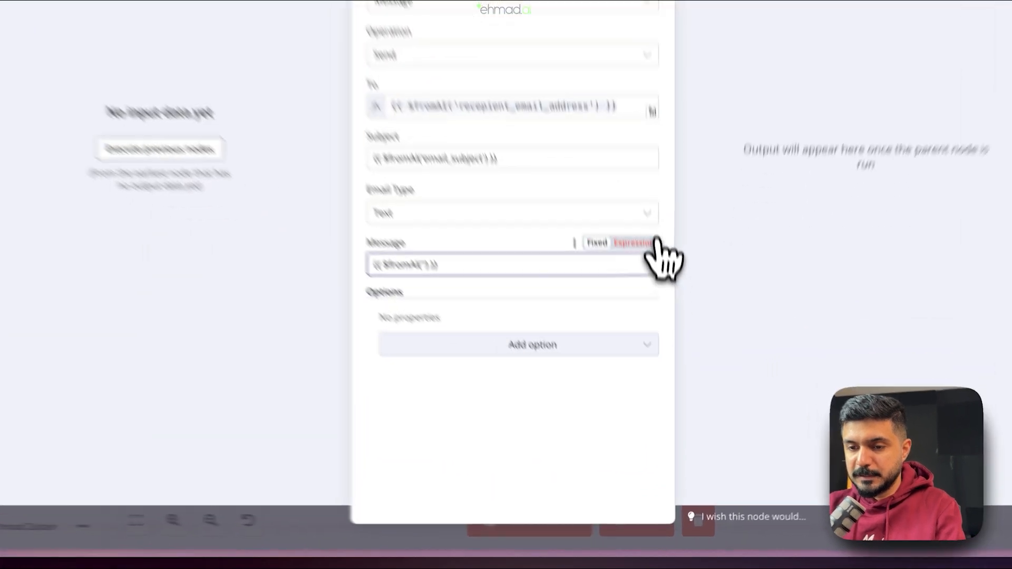
click(652, 354)
click(537, 370)
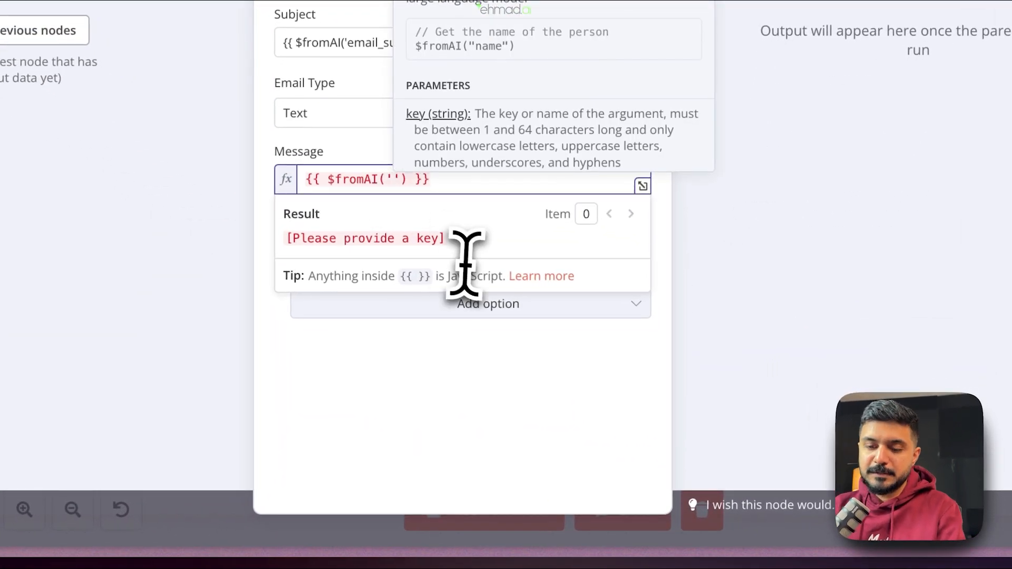
text(email_text)
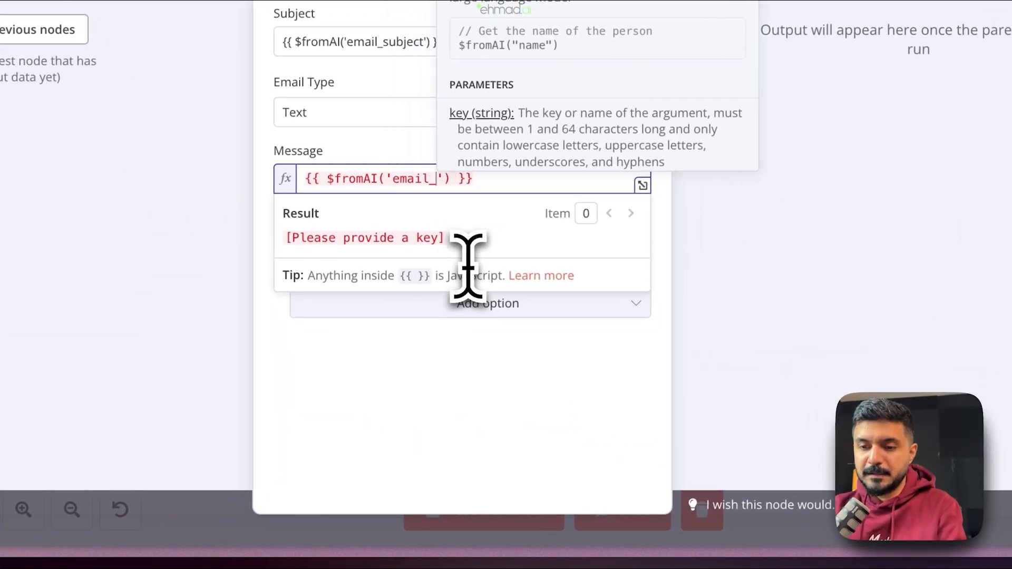
click(501, 445)
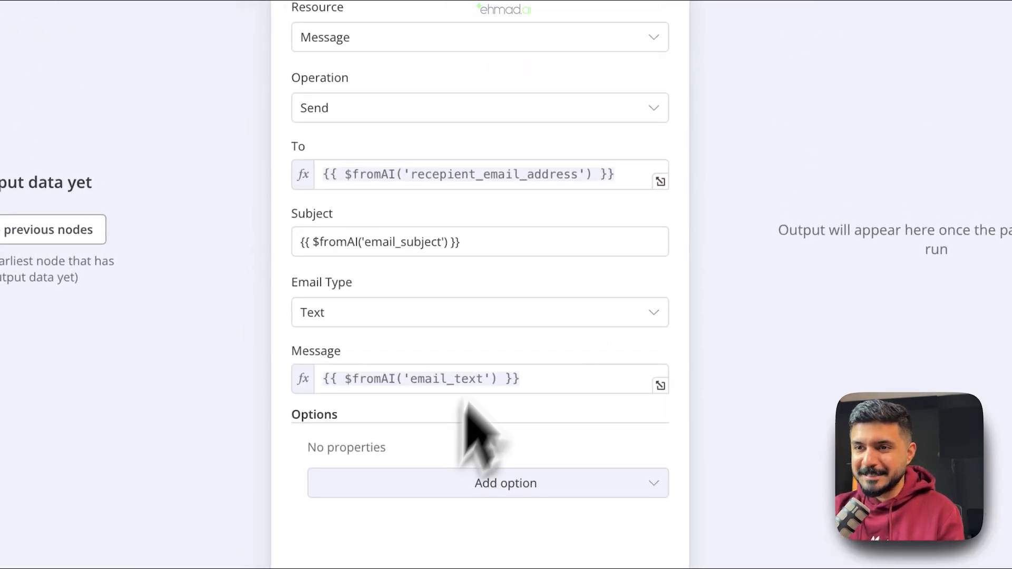
click(606, 54)
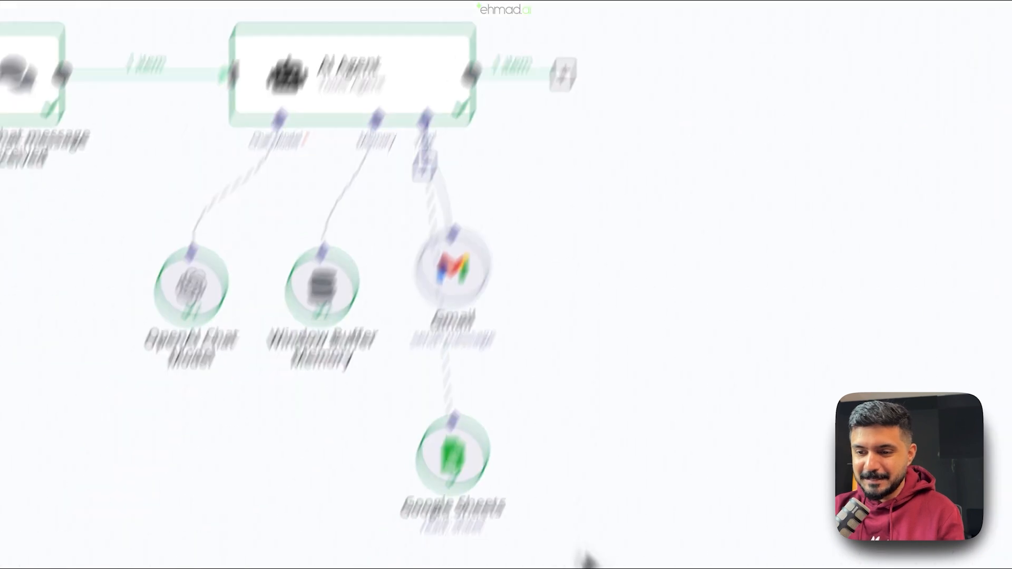
- Ask the agent in chat whether it has the contact's email address
click(702, 511)
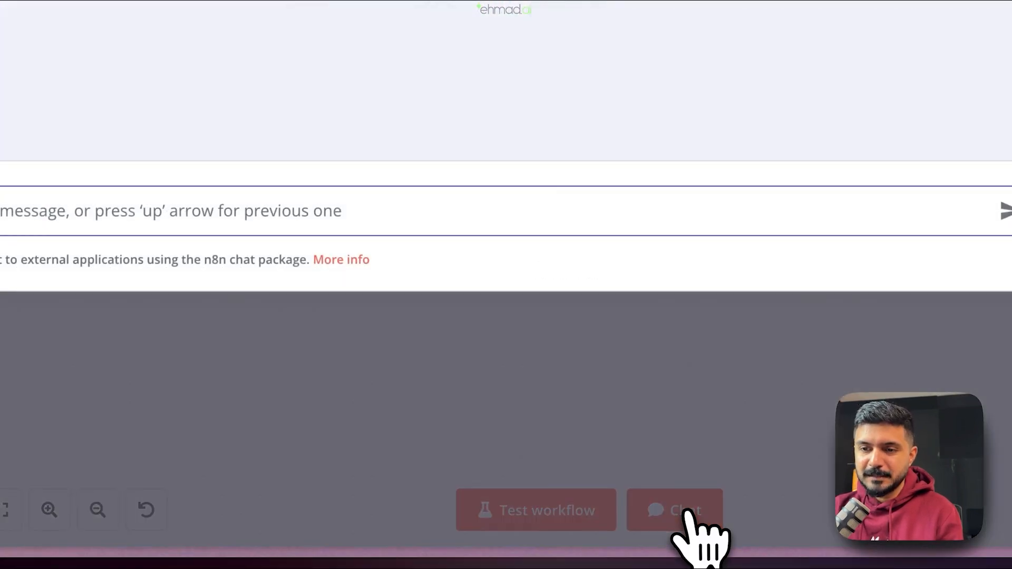
text(Hye)
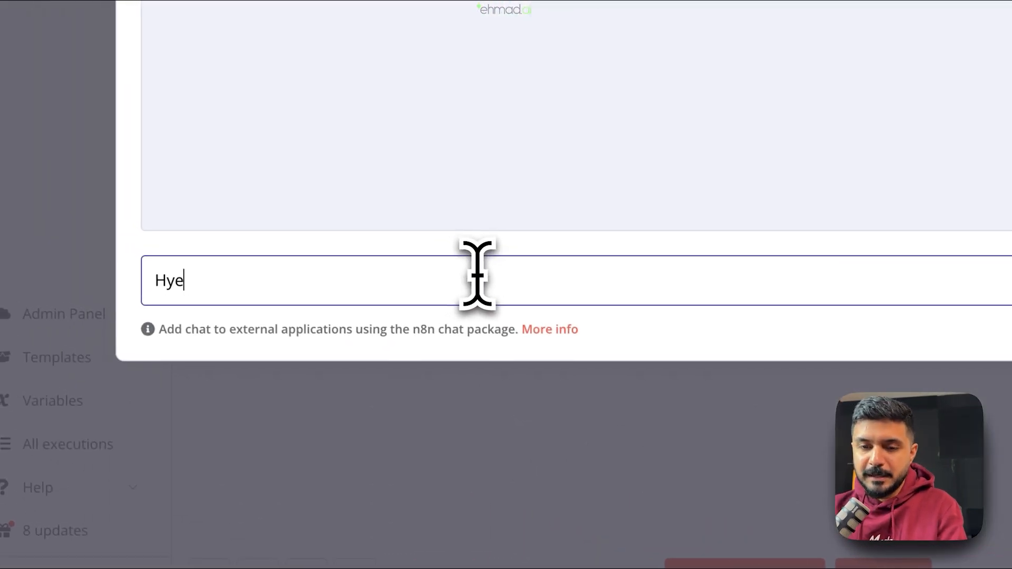
key(BackSpace)
key(BackSpace)
text(ey!)
text( Do you have emily)
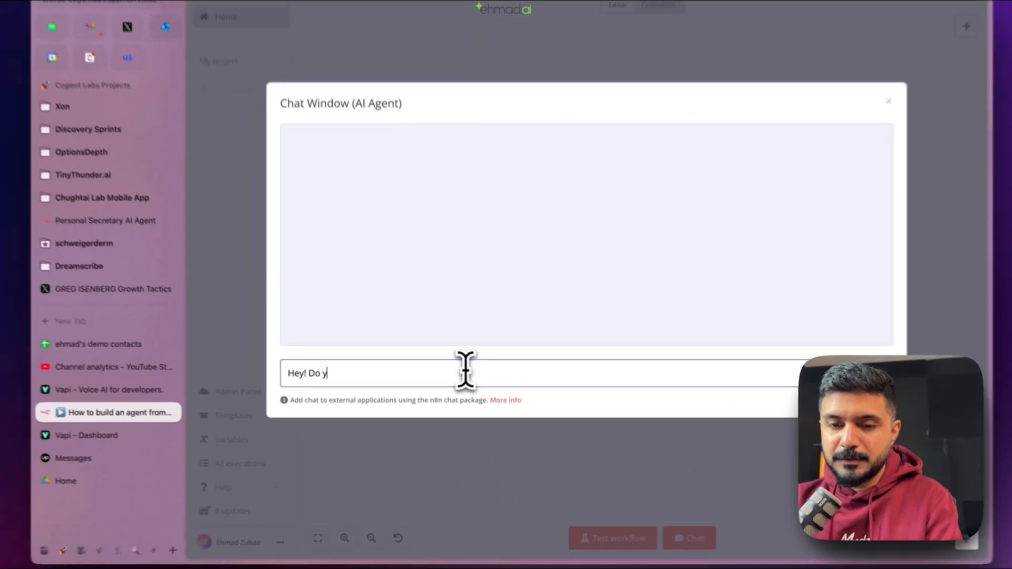
text('s)
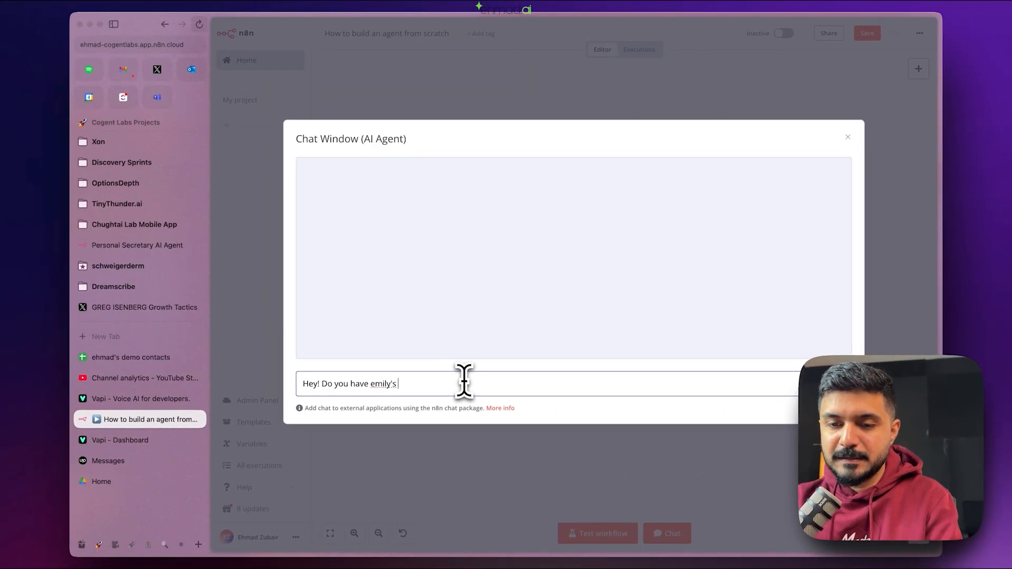
key(Return)
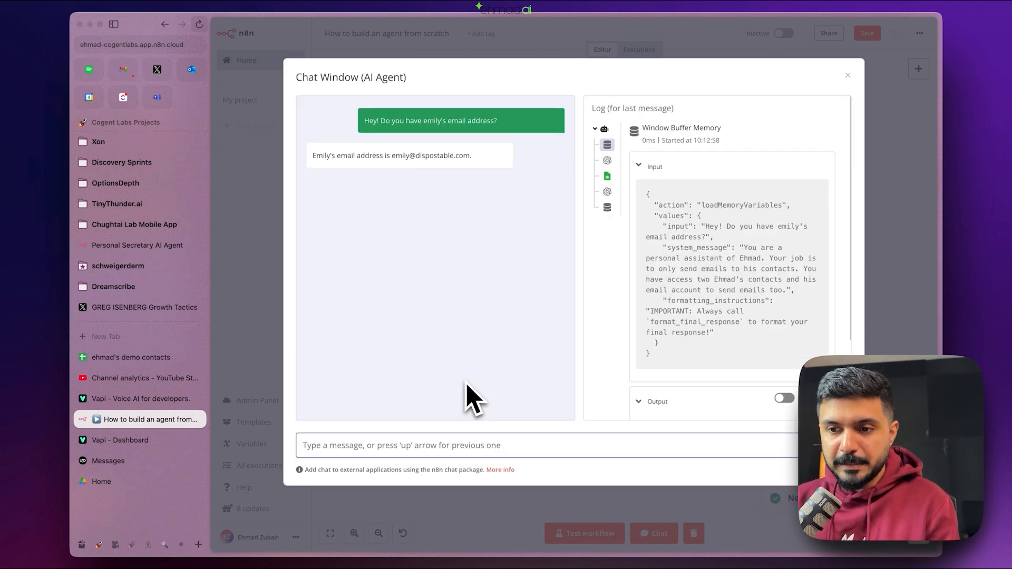
- Ask the agent to email her moving tomorrow's 1pm meeting to Friday 6th December
text(Oka)
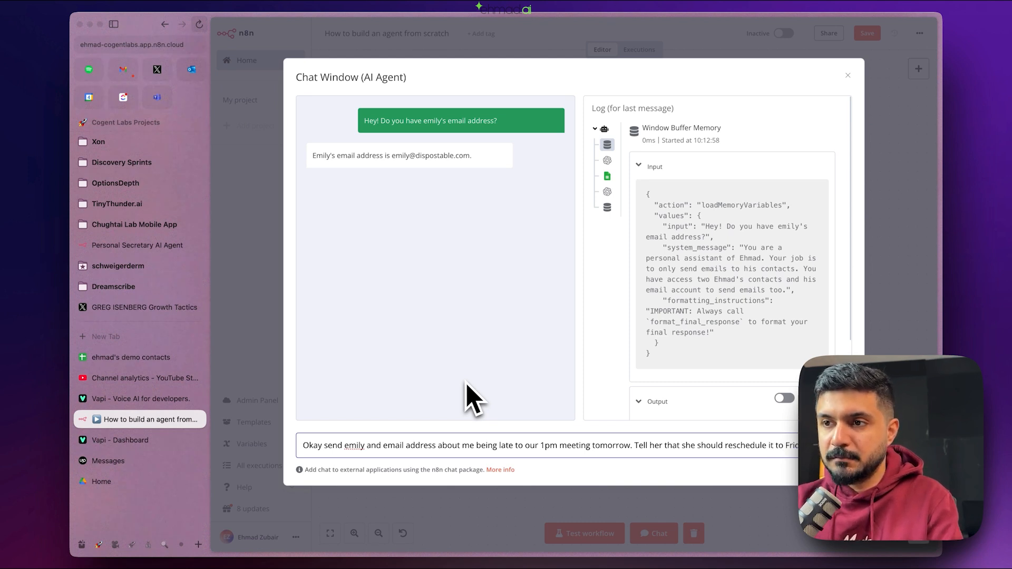
text(6th December.)
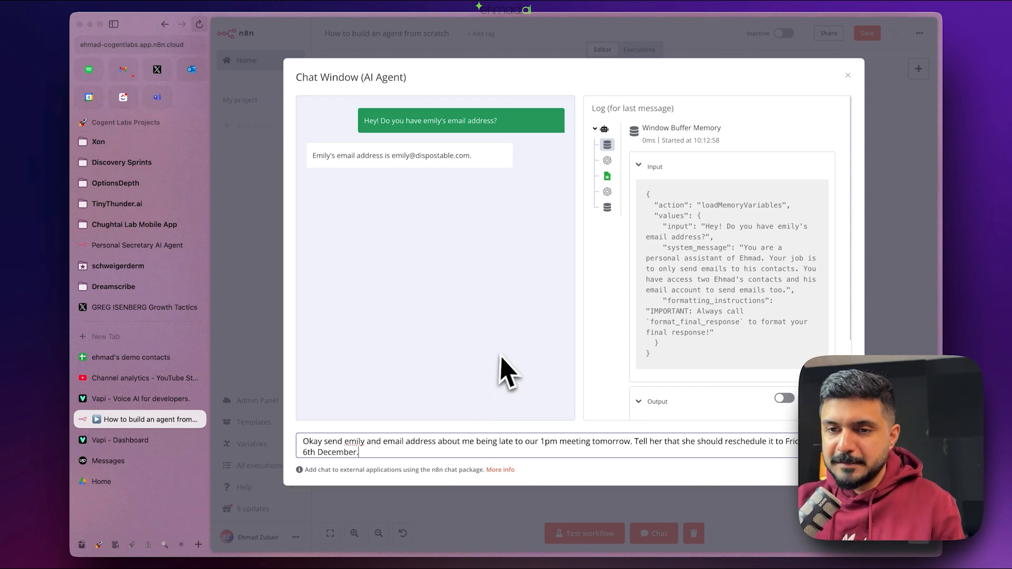
key(Return)
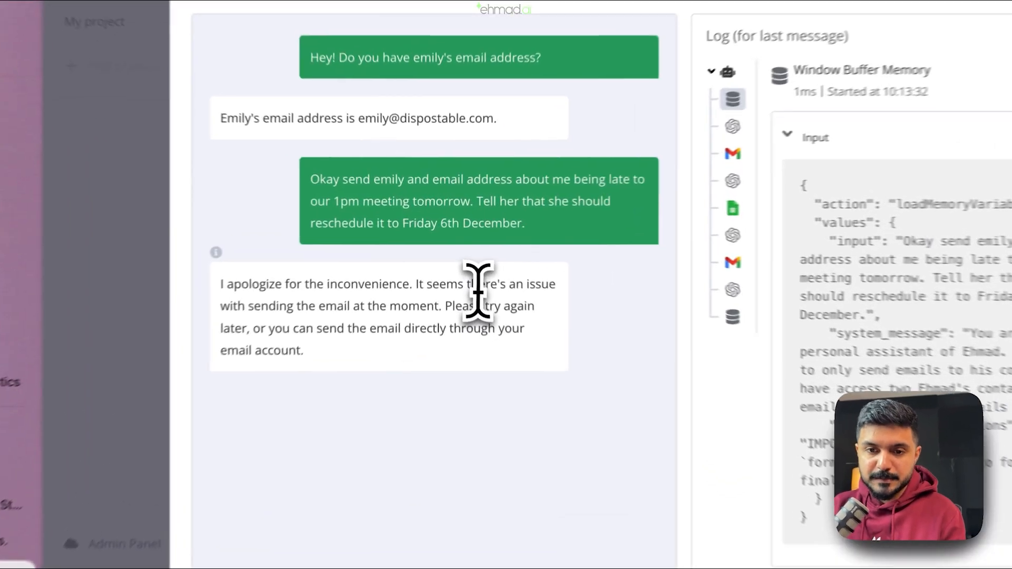
- Review the agent's failure explanation and the conversation fed to the chat model
drag(461, 252, 445, 275)
drag(453, 348, 455, 324)
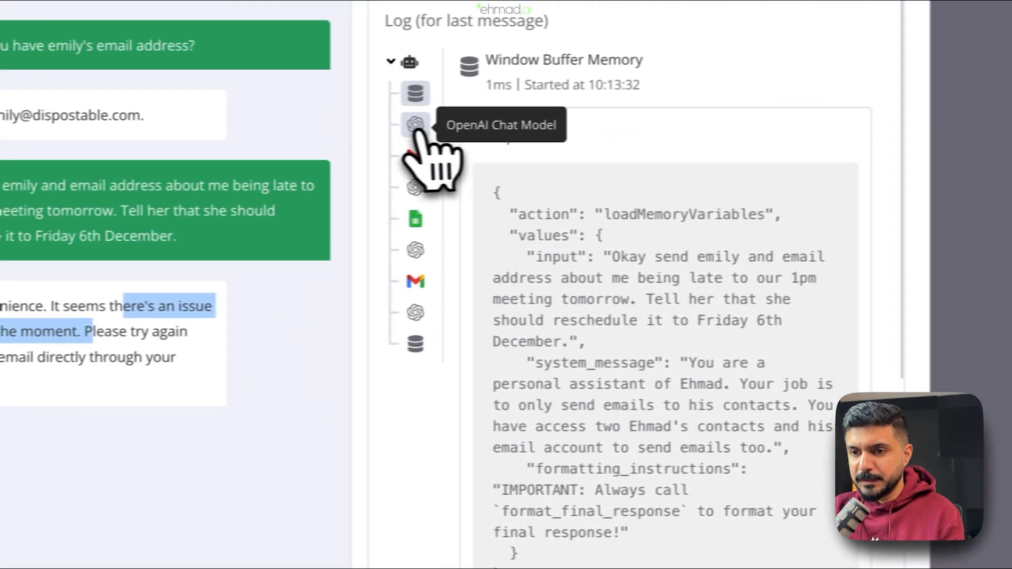
click(777, 114)
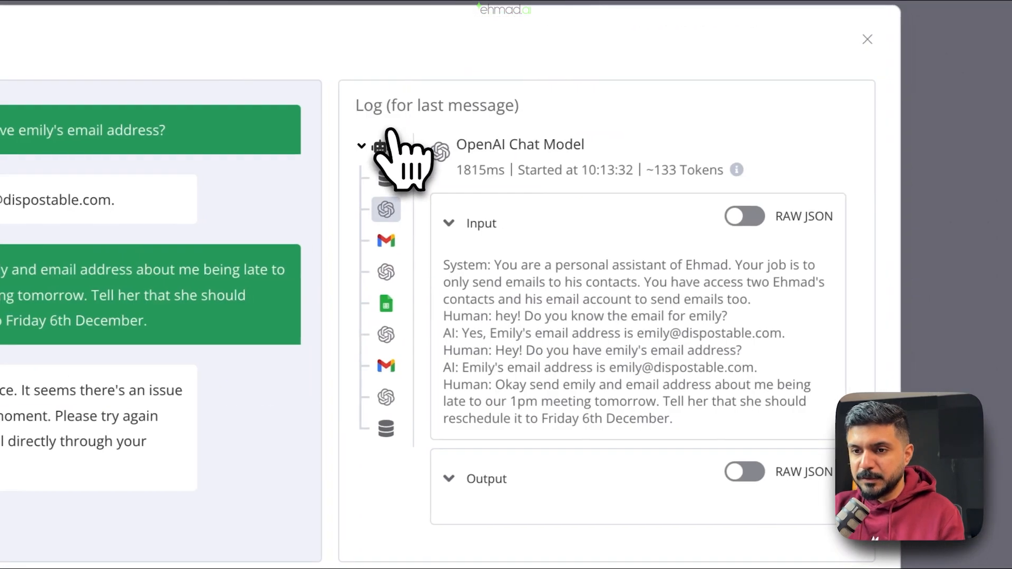
drag(511, 265, 670, 369)
- Inspect the Gmail step's recipient and email body, then close the chat and move the Gmail node aside
click(663, 368)
click(381, 244)
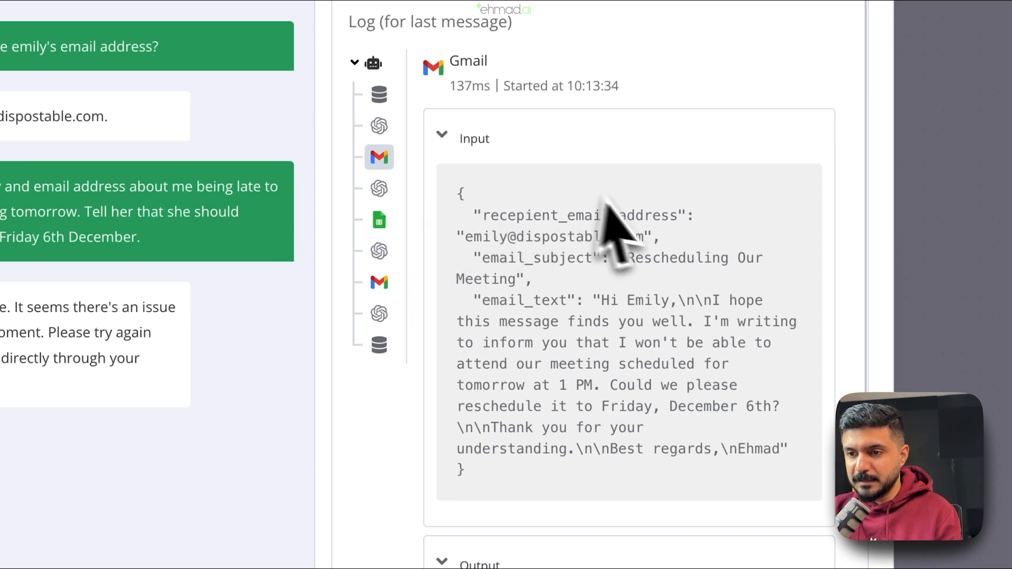
drag(470, 239, 505, 277)
click(517, 279)
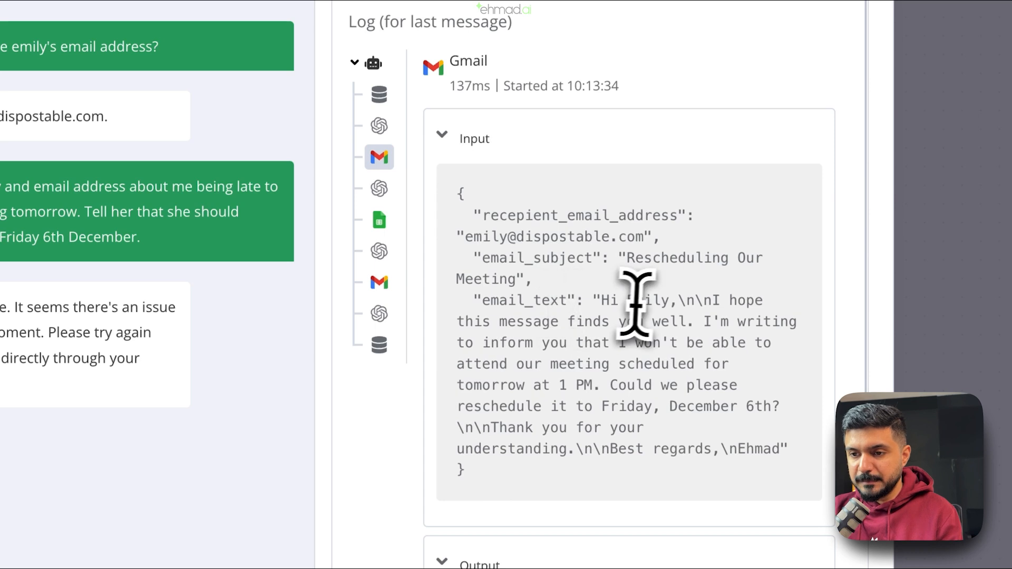
drag(624, 337, 817, 450)
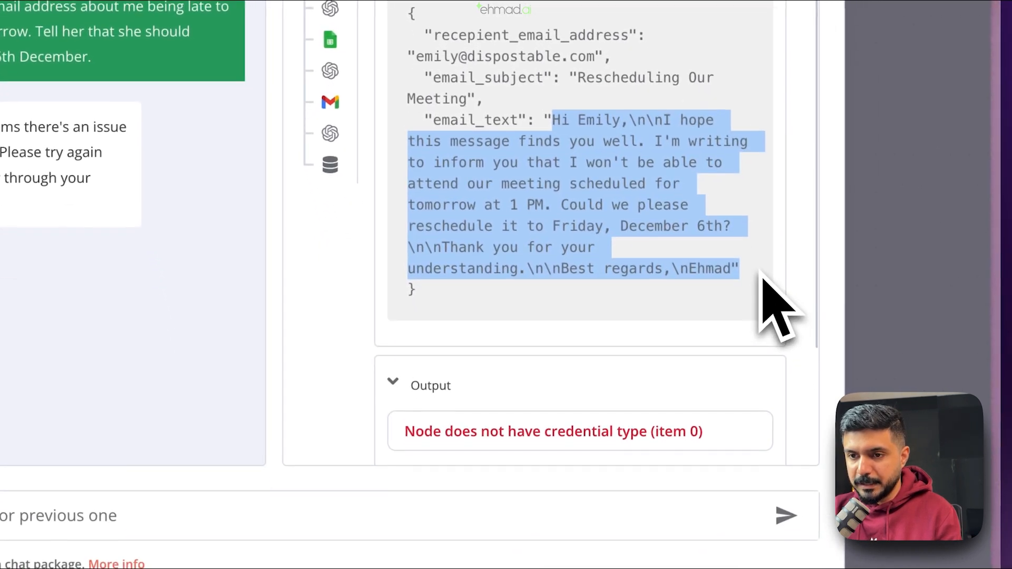
click(755, 273)
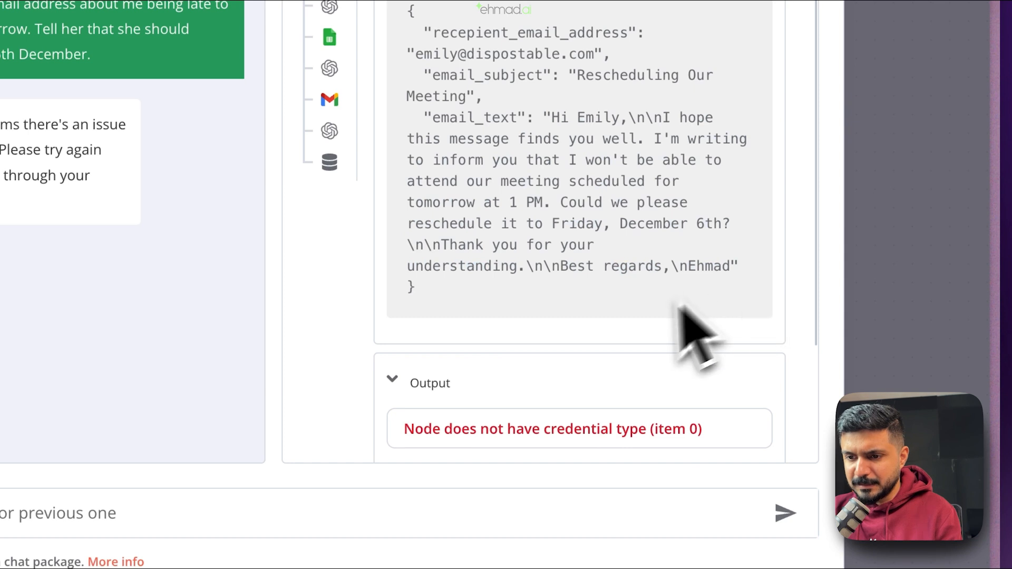
scroll(685, 343, down, 3)
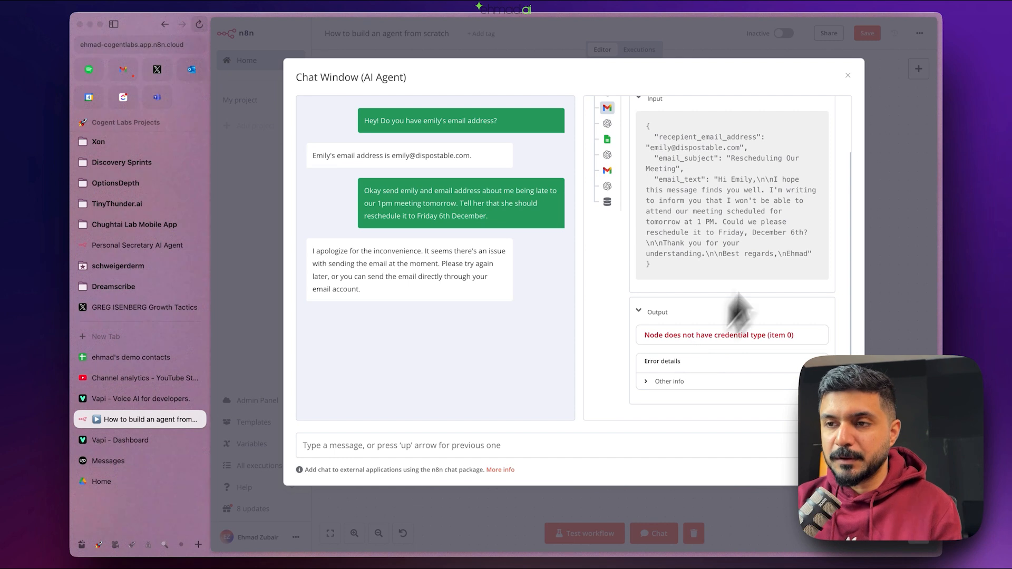
click(848, 75)
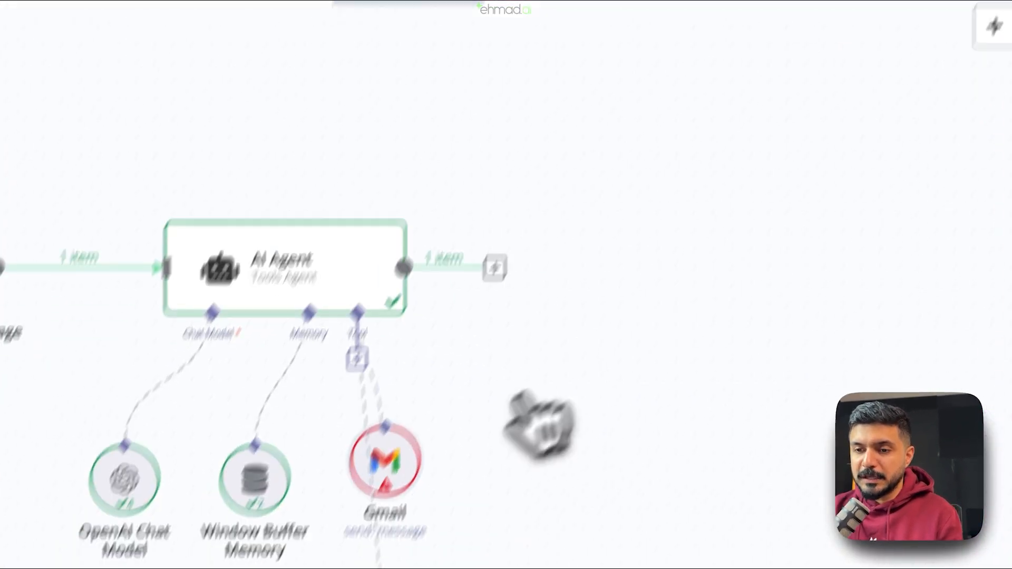
drag(386, 472, 518, 474)
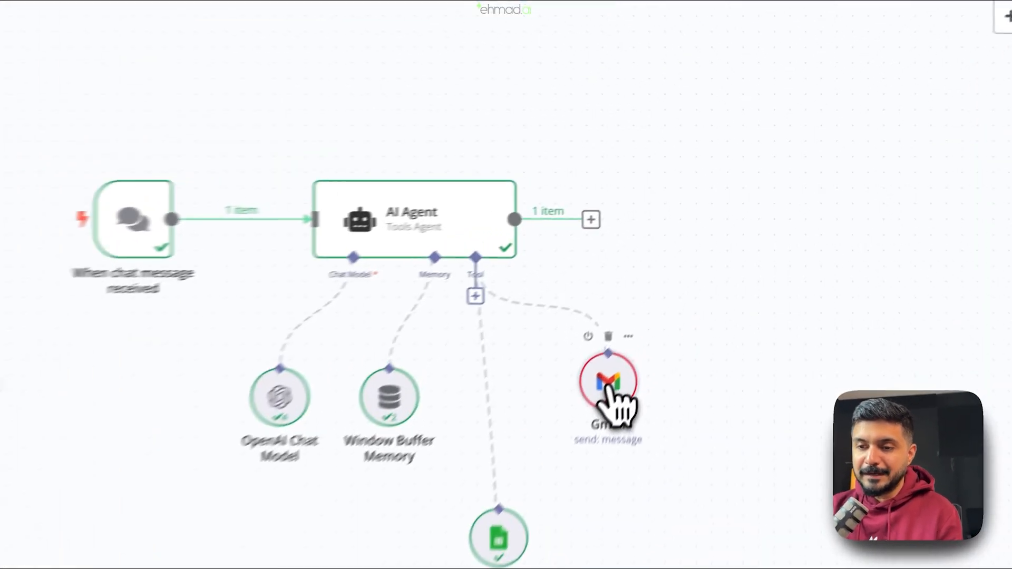
- Reauthorise the Gmail account credential through Google sign-in, then clear the previous execution results
double_click(679, 289)
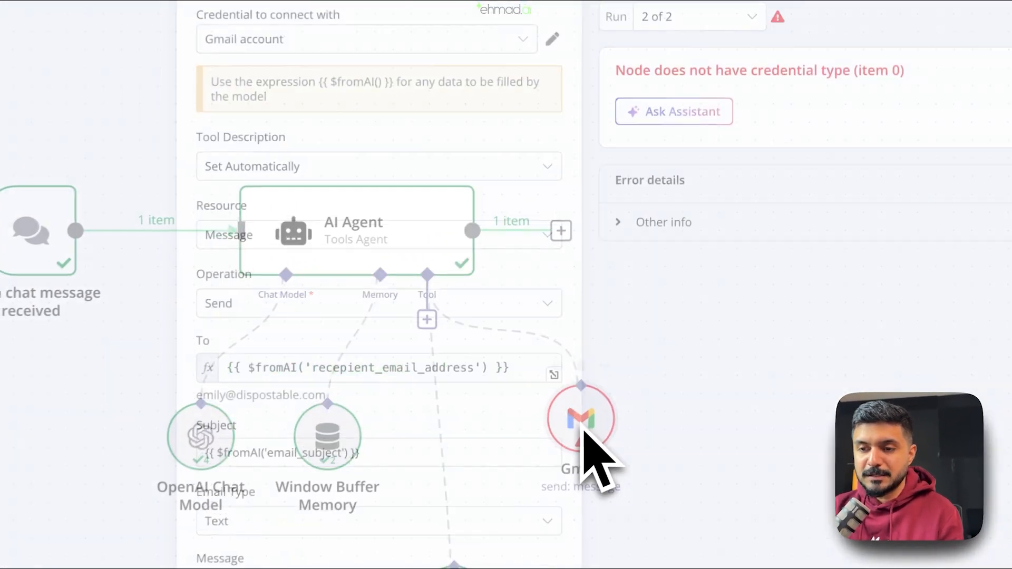
click(569, 138)
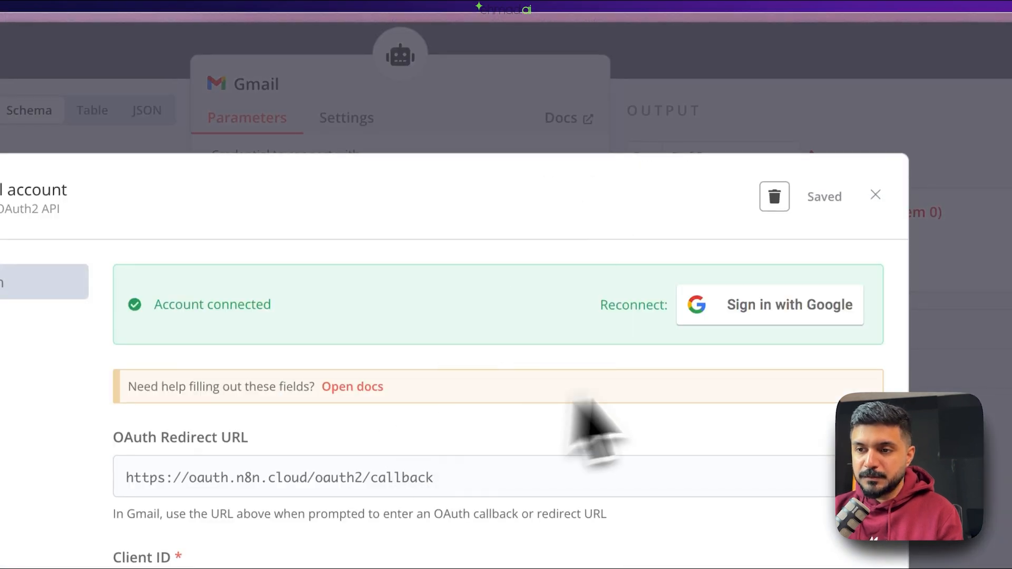
click(753, 312)
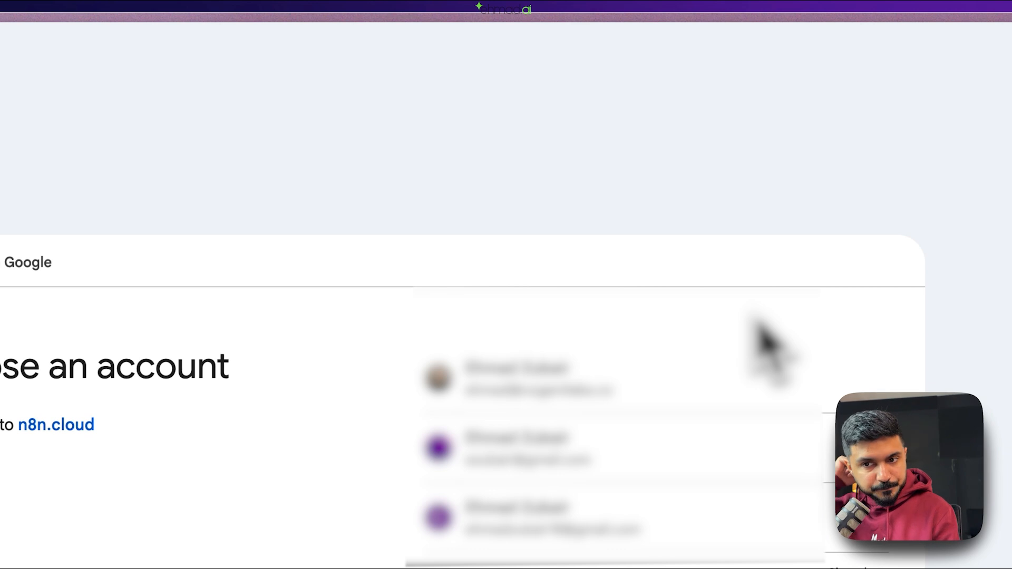
click(616, 382)
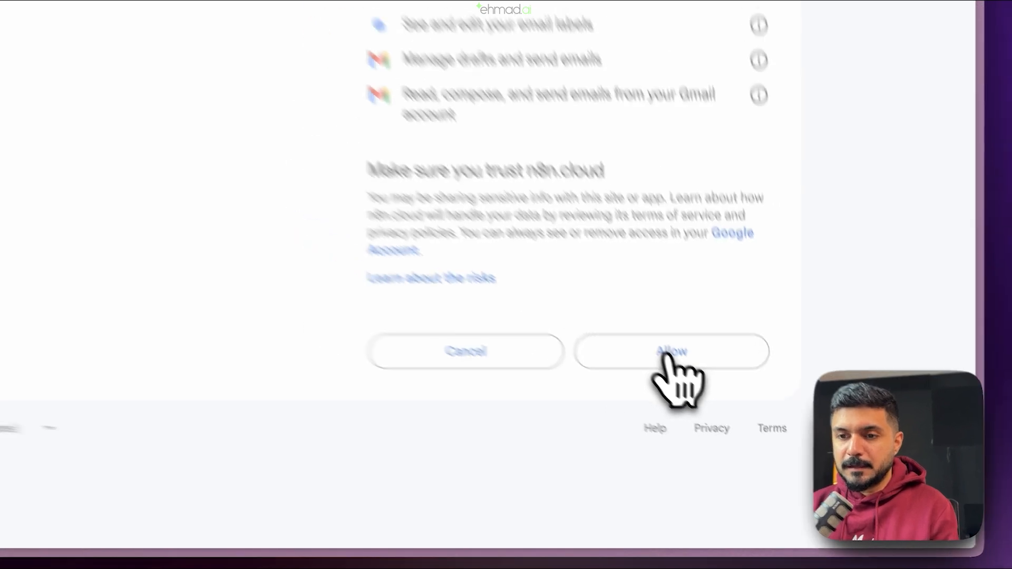
click(668, 358)
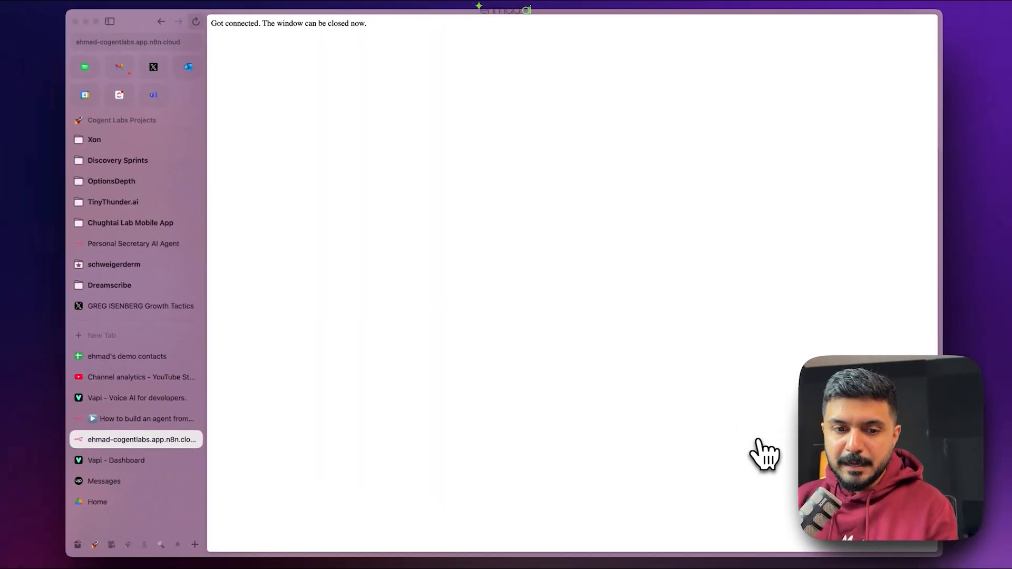
click(200, 440)
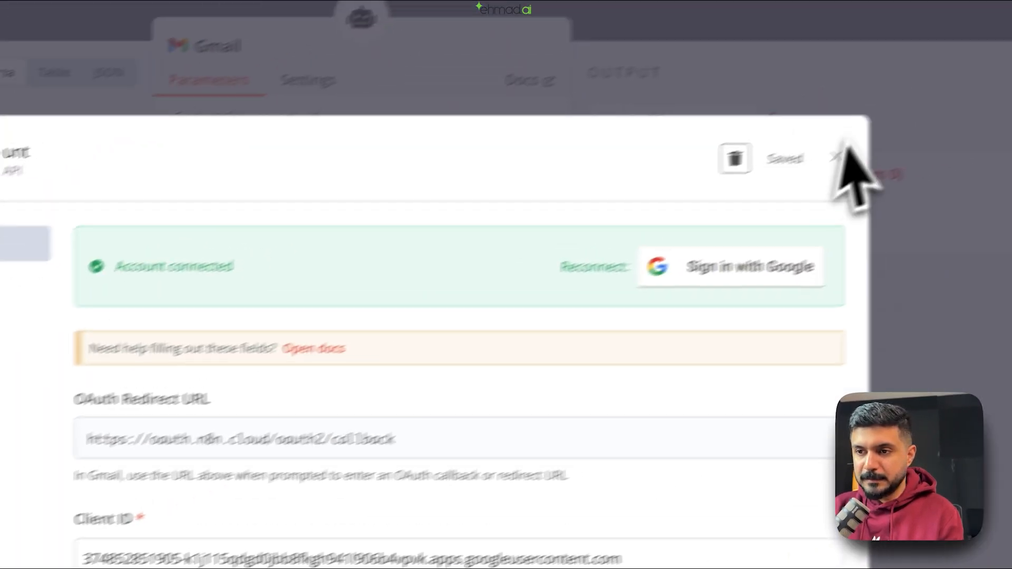
click(843, 153)
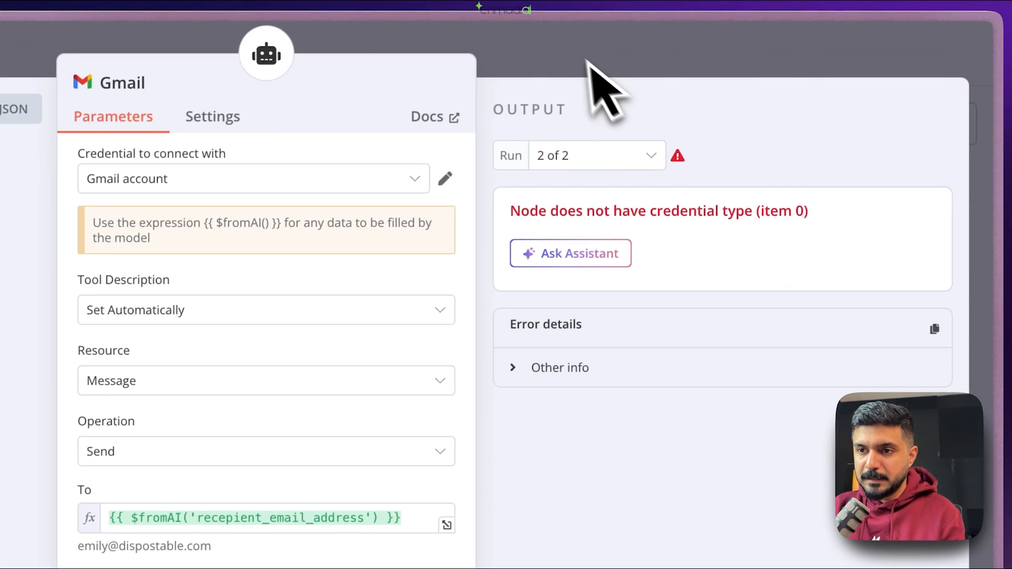
click(583, 58)
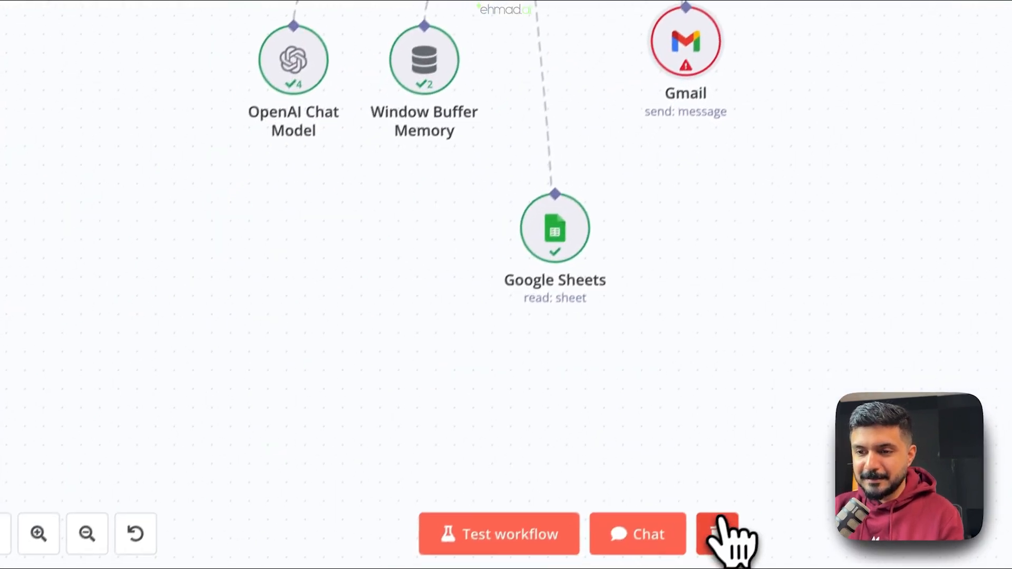
click(723, 527)
- In the agent test chat, ask whether it knows a specific contact and read the reply
click(682, 511)
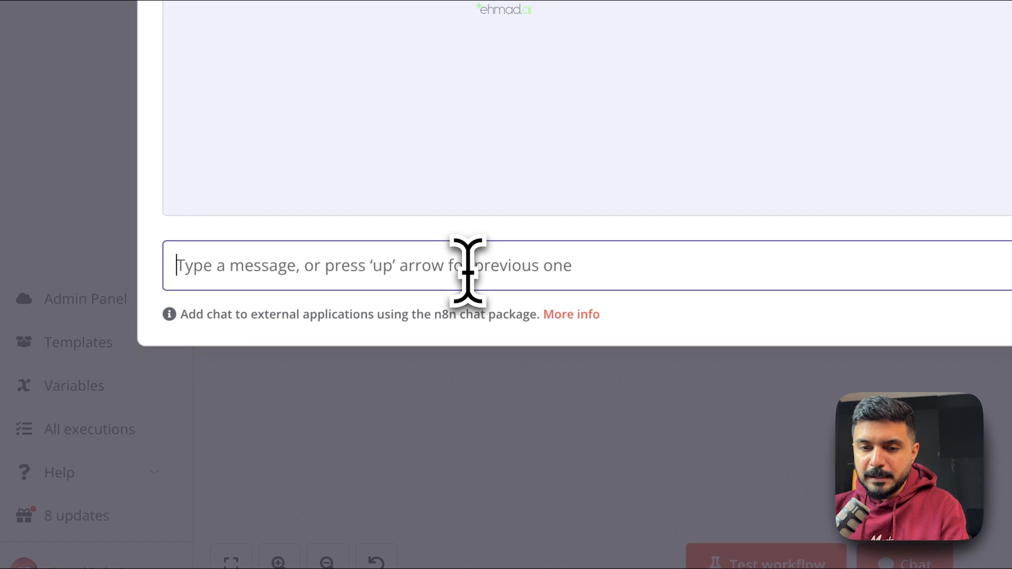
text(what)
key(super+a)
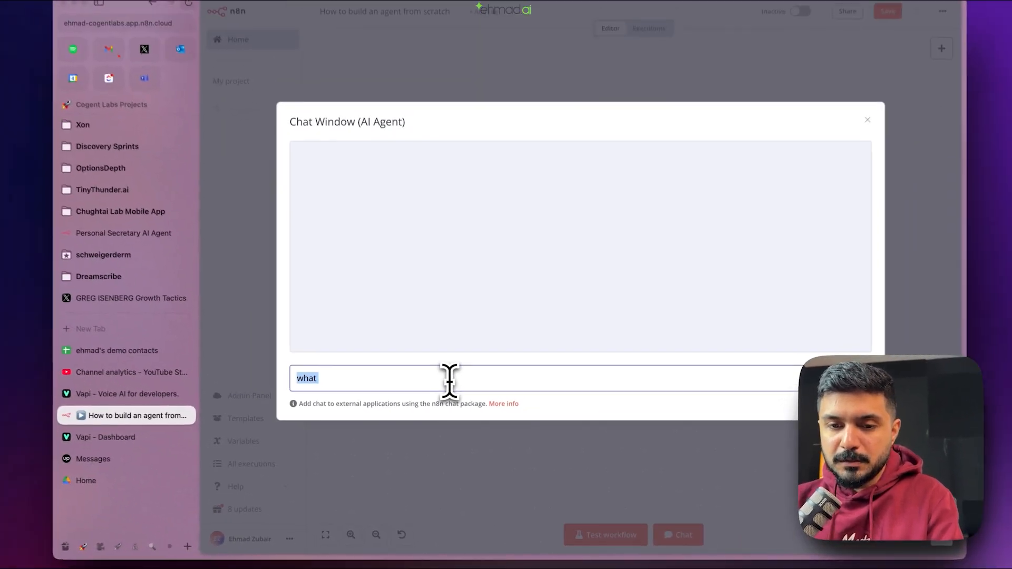
text(Do you know who nathan is?)
key(Return)
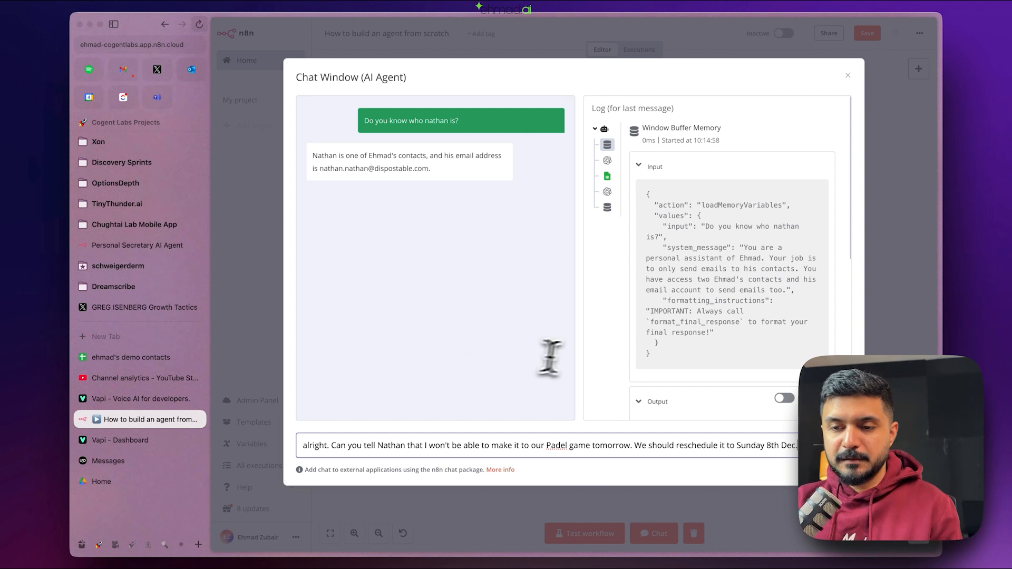
scroll(585, 354, down, 10)
scroll(716, 348, up, 10)
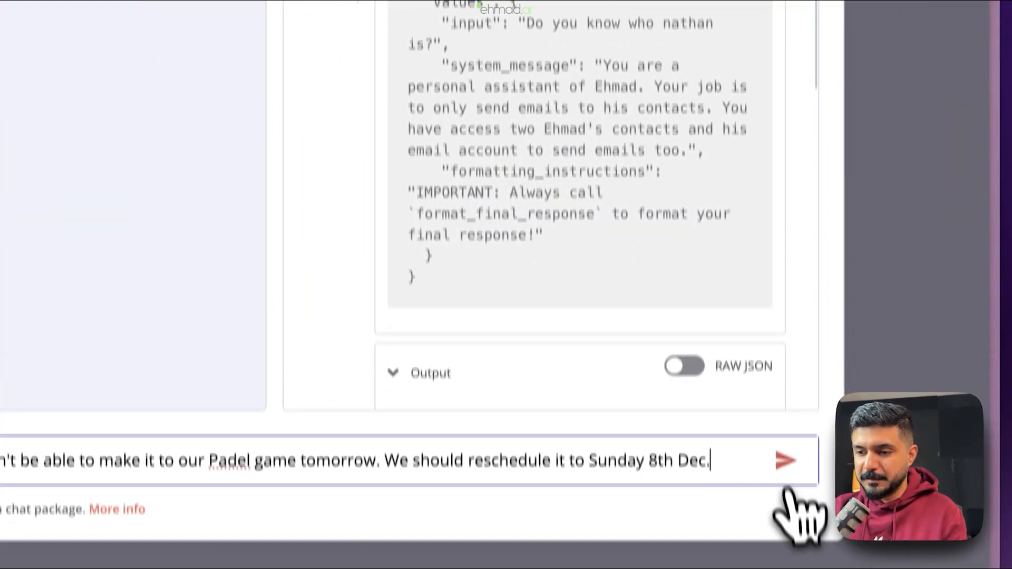
- Send the Padel rescheduling request and read the agent's confirmation reply
click(785, 458)
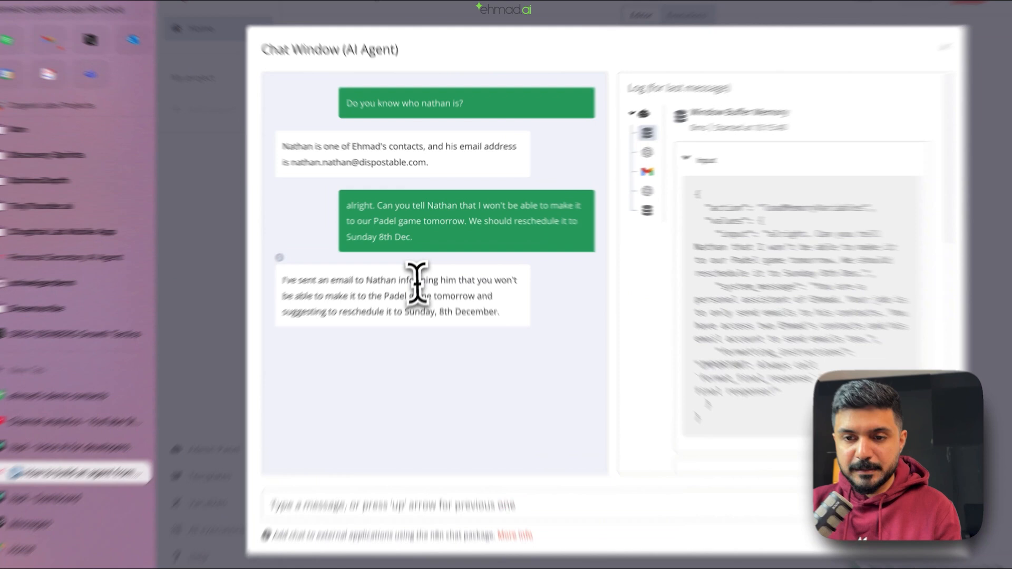
drag(423, 264, 370, 279)
drag(301, 364, 549, 407)
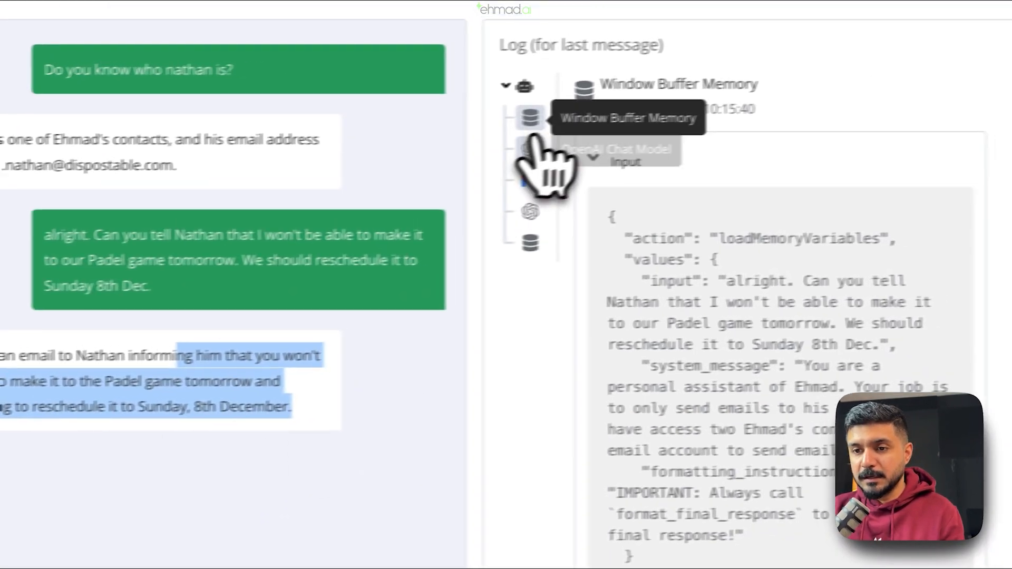
- Inspect the chat model step's remembered conversation history in the log
click(776, 126)
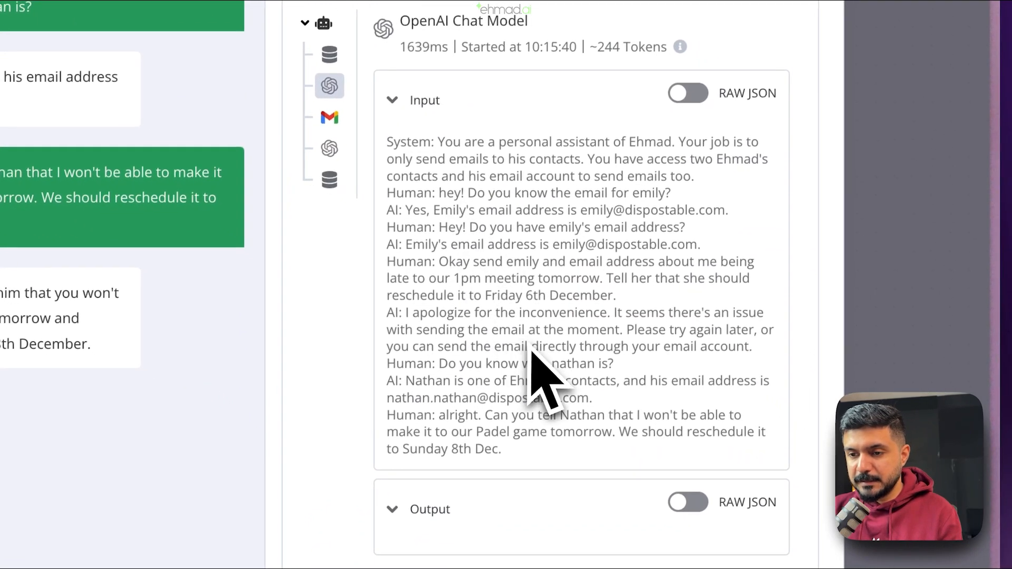
drag(387, 209, 623, 436)
click(580, 303)
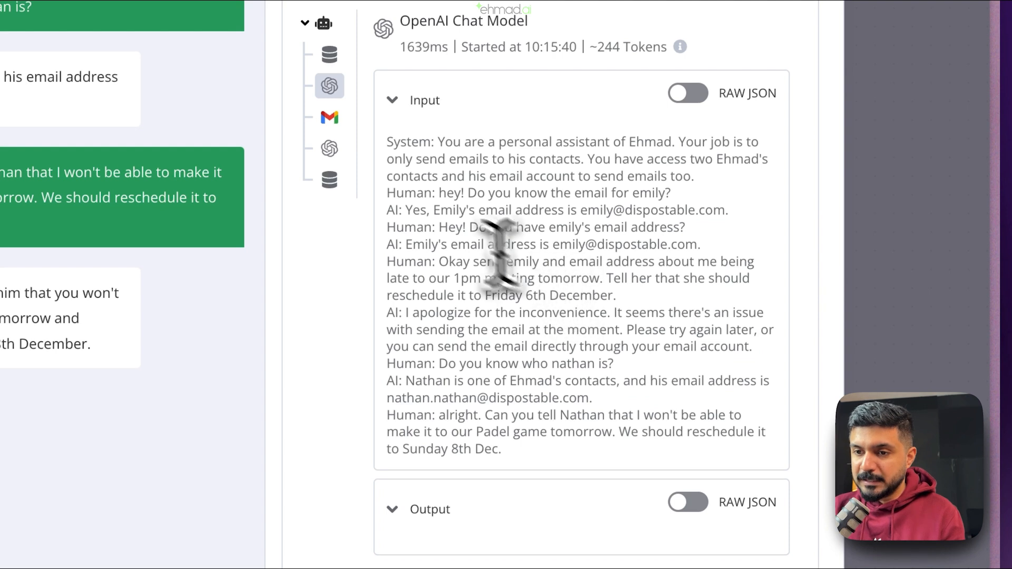
drag(389, 193, 708, 417)
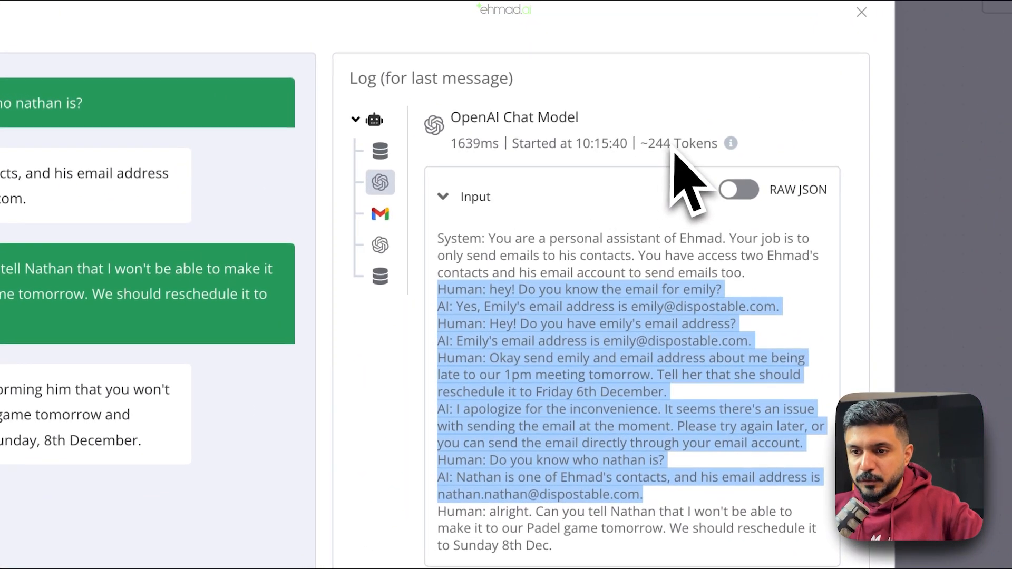
- Inspect the Gmail step's input with the subject 'Rescheduling Our Padel Game'
click(380, 215)
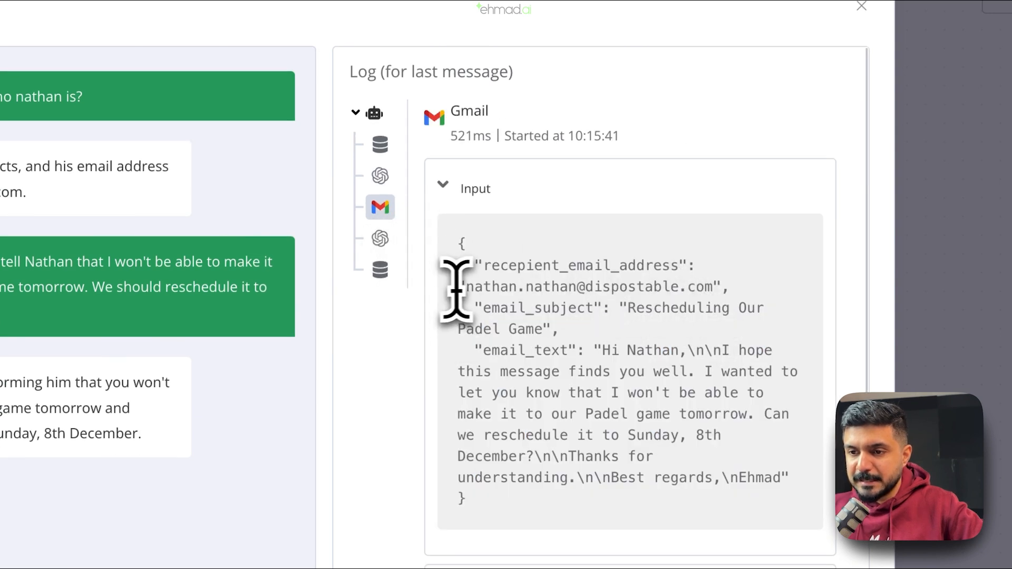
drag(628, 308, 784, 479)
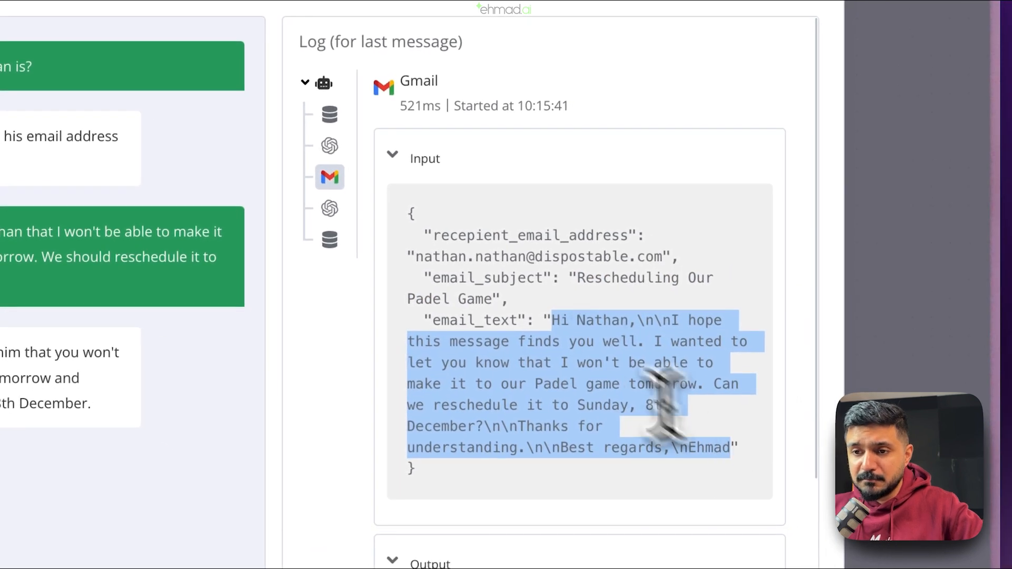
click(546, 92)
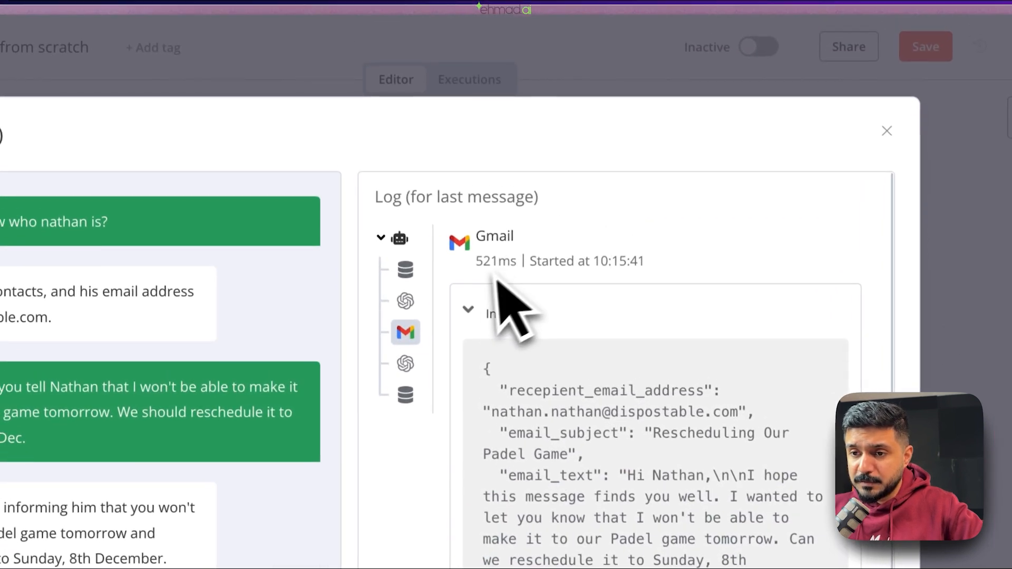
- Search Google for 'dispostable' and try its website, which turns out unreachable
key(super+t)
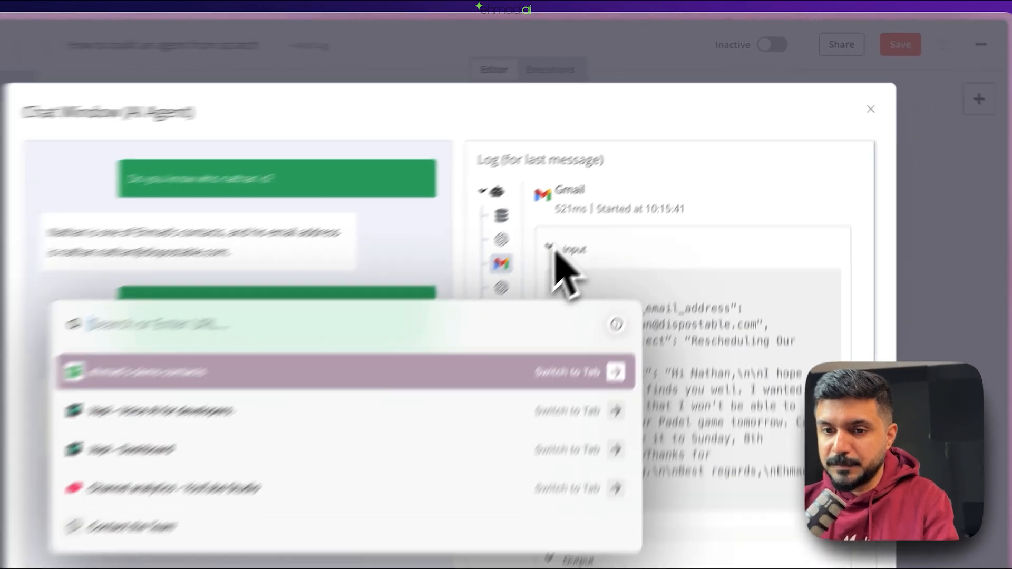
text(dispo)
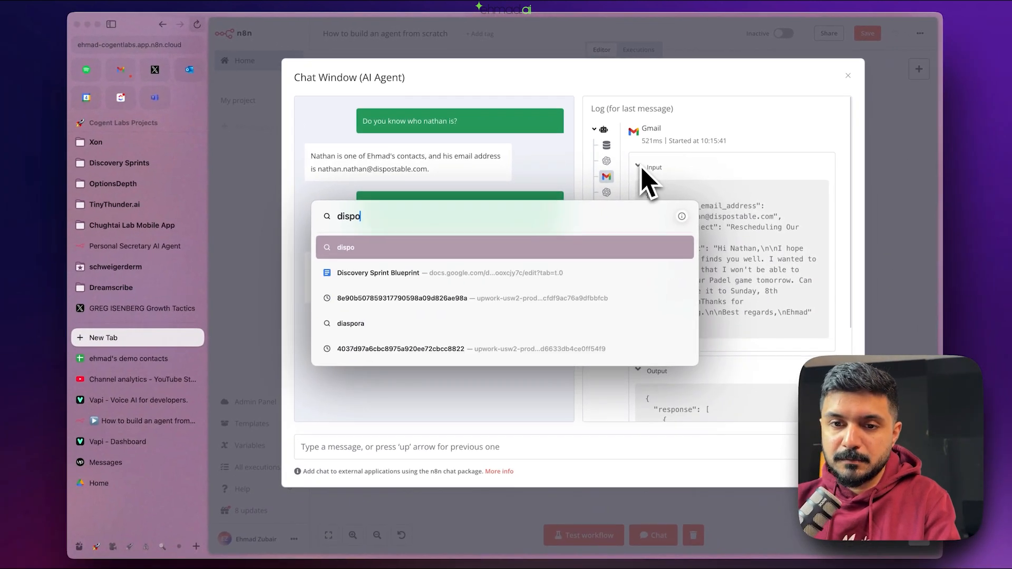
text(stable.)
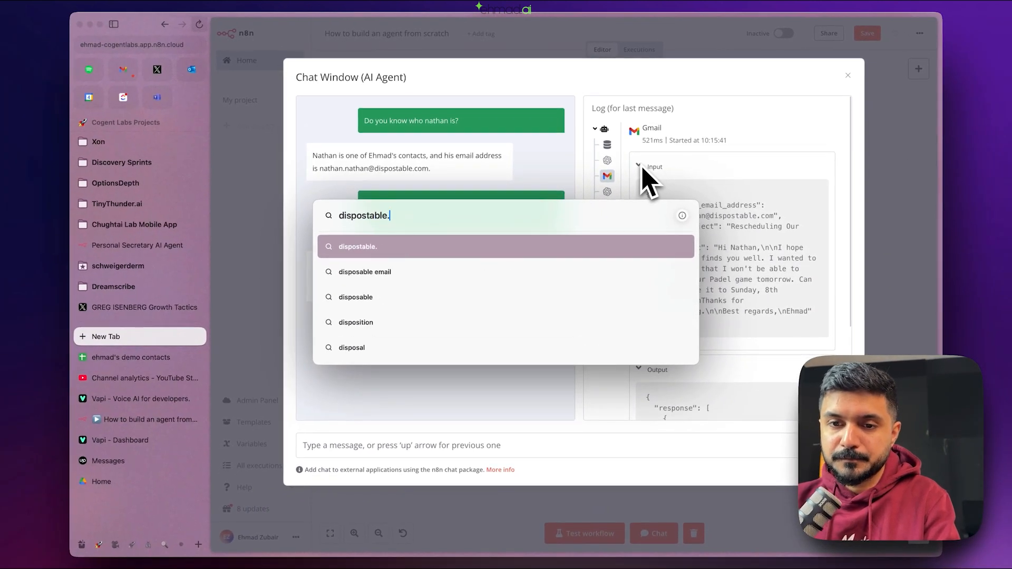
key(Return)
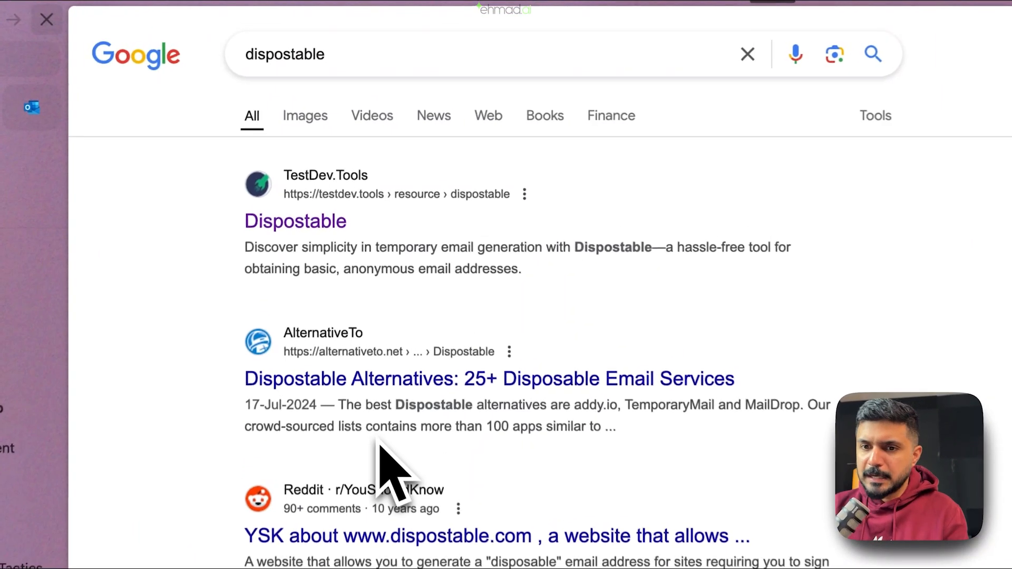
click(308, 228)
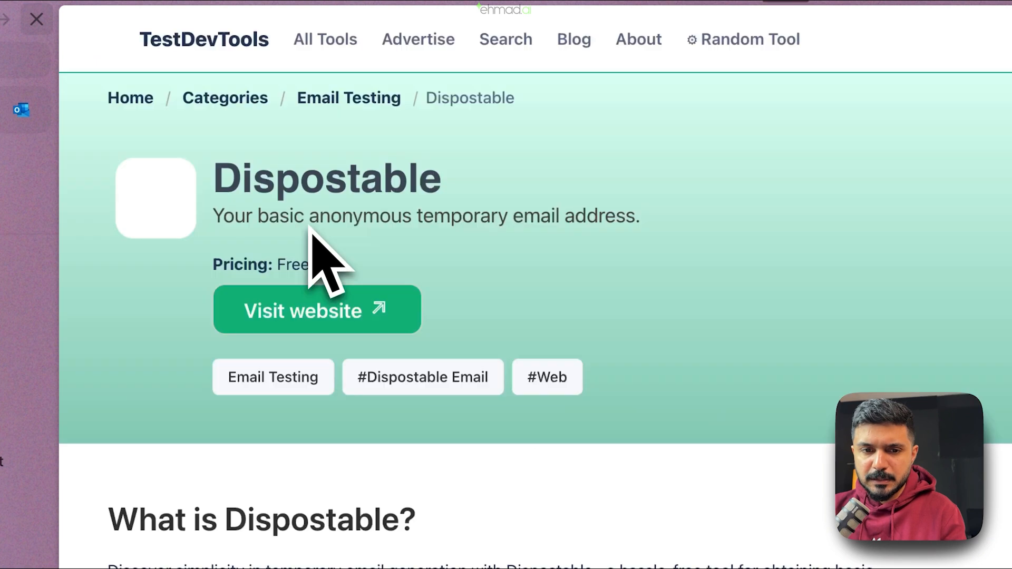
click(357, 316)
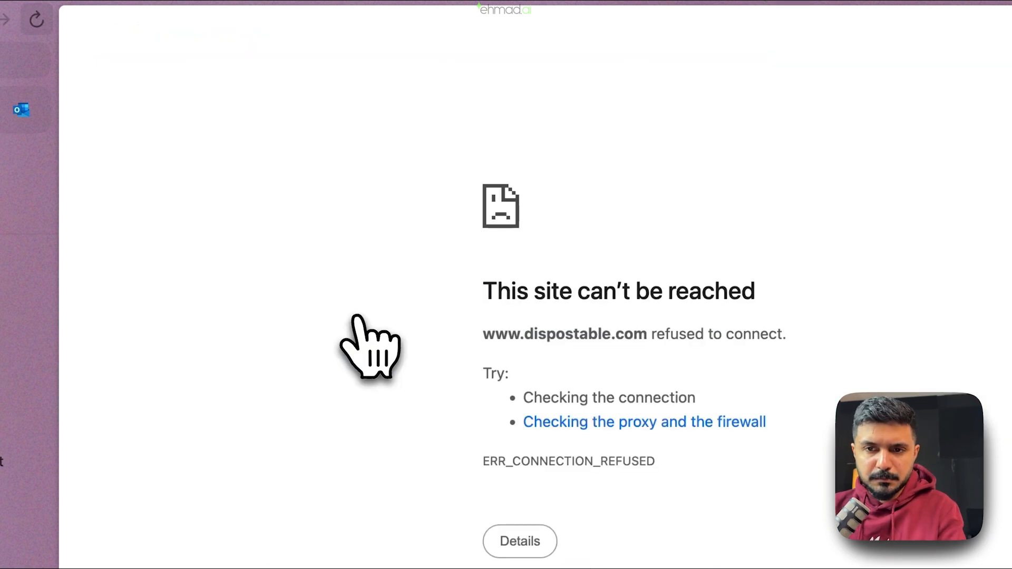
key(super+w)
key(super+w)
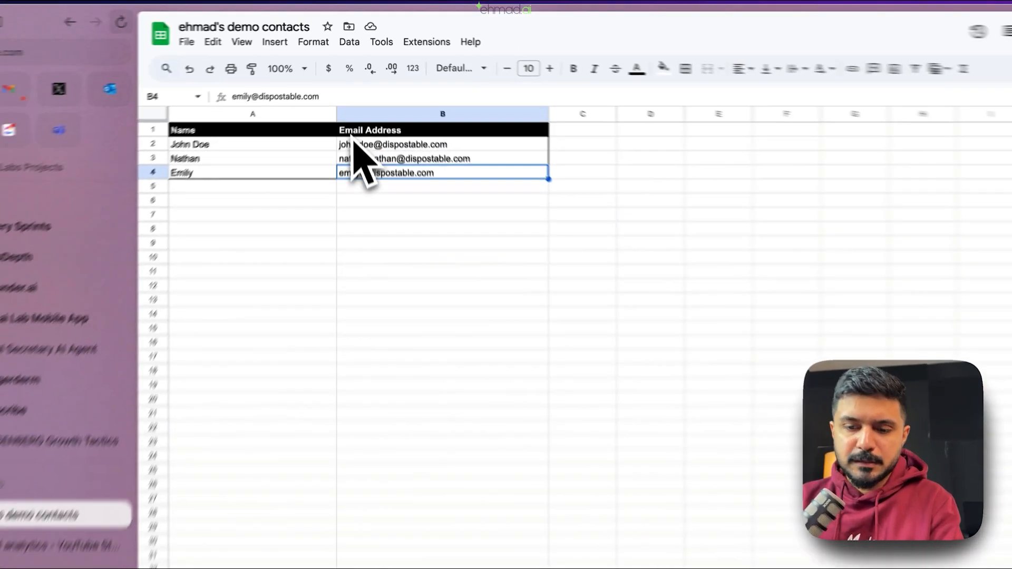
- Search Google for 'temporary email address' in a new tab
key(super+t)
text(temporary )
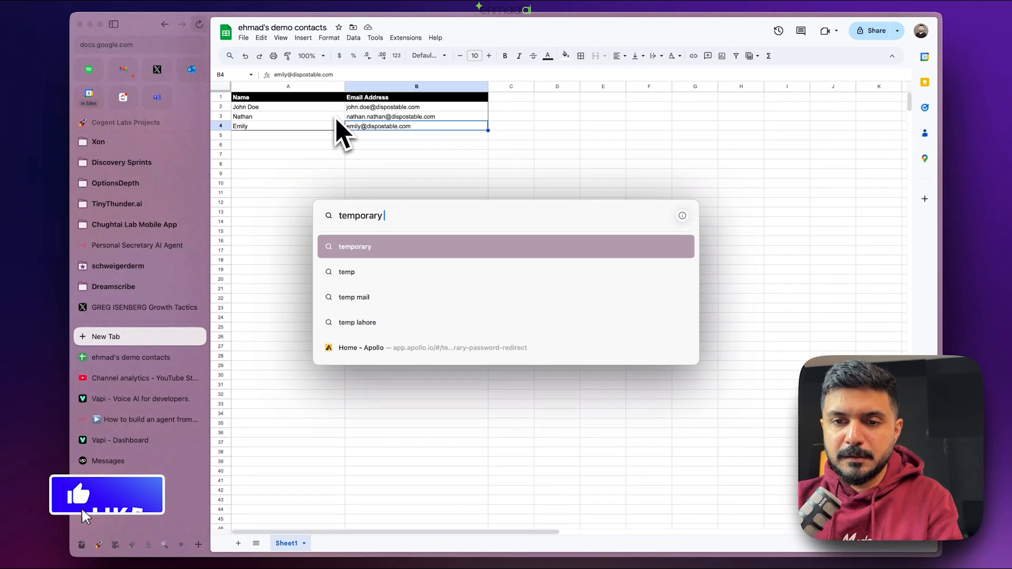
text(email address)
key(Return)
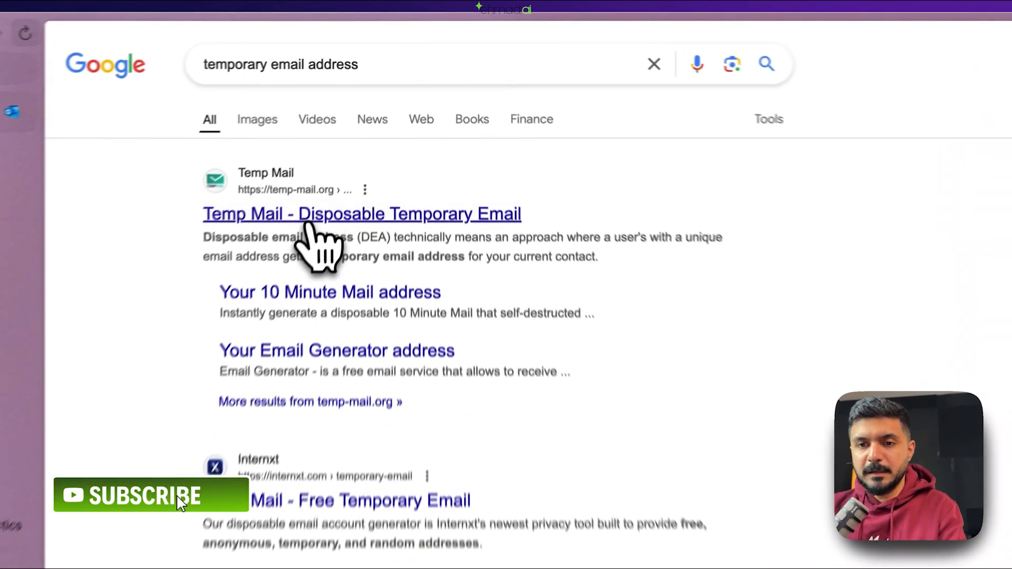
- Open Temp Mail from the results and copy the generated temporary address
click(372, 132)
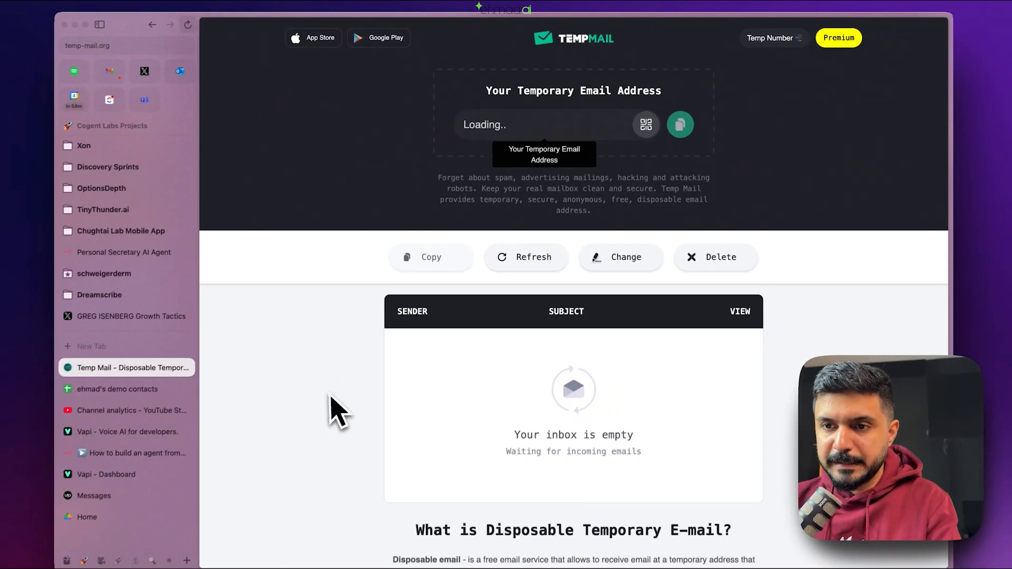
scroll(343, 404, down, 10)
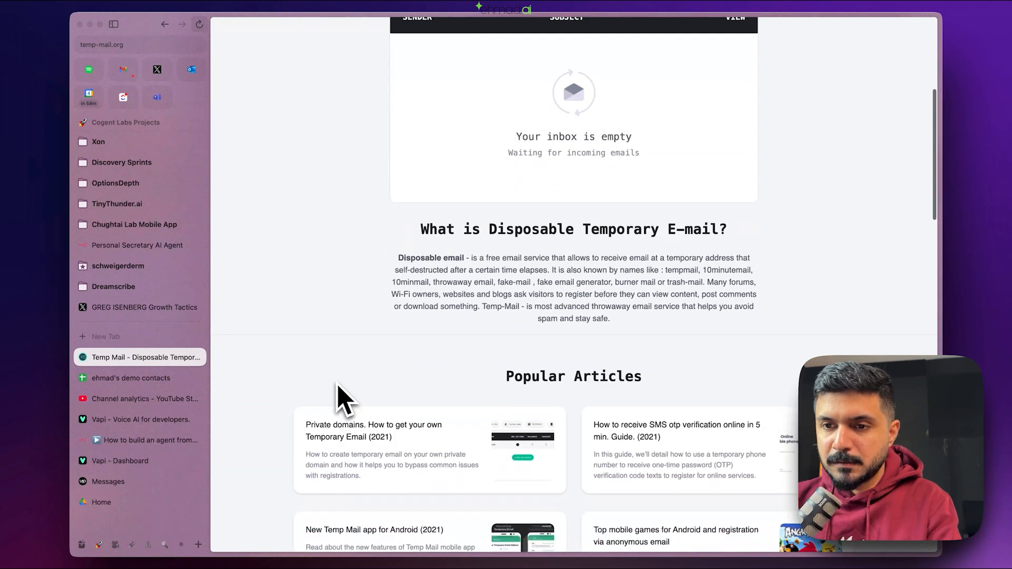
scroll(338, 393, up, 10)
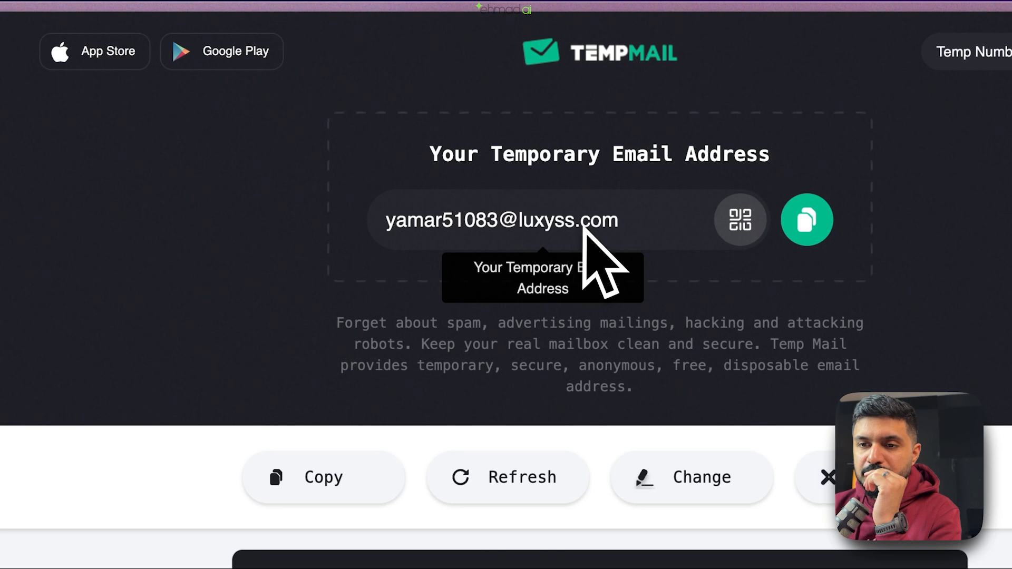
drag(621, 220, 381, 224)
key(ctrl+c)
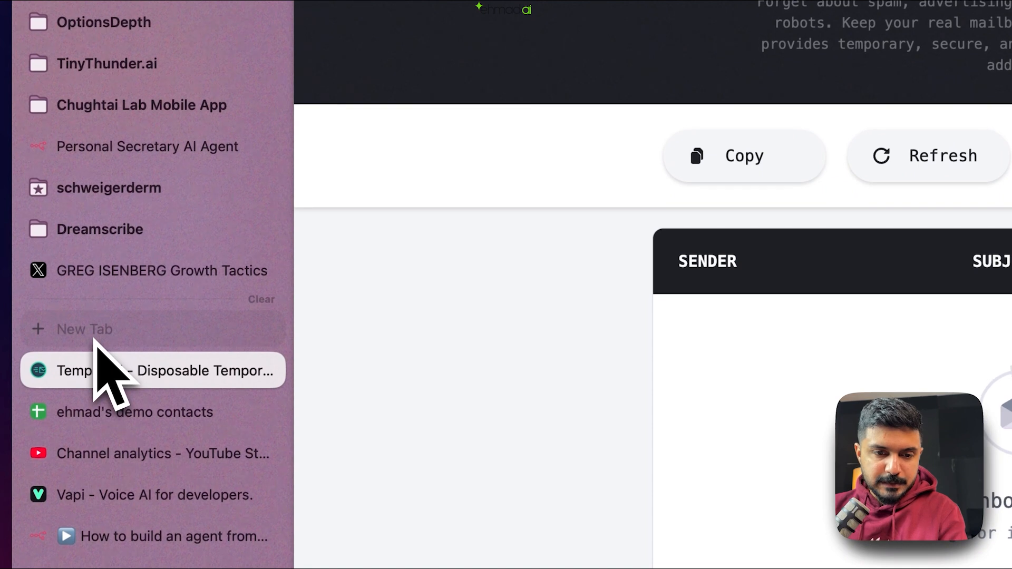
- Paste the temporary address into cell B3 of the contacts sheet, replacing the contact's email
click(105, 414)
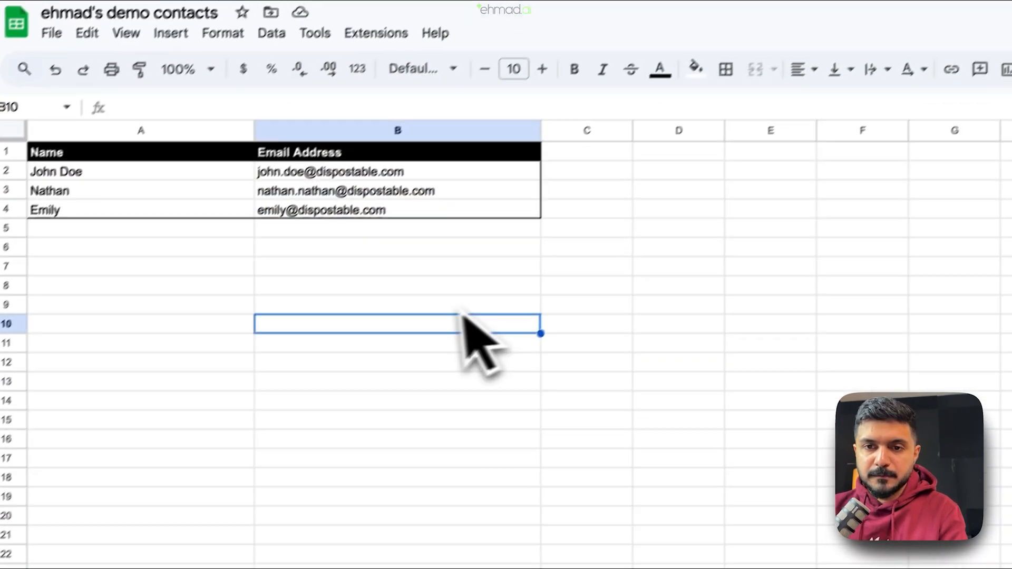
click(386, 196)
key(ctrl+v)
click(356, 352)
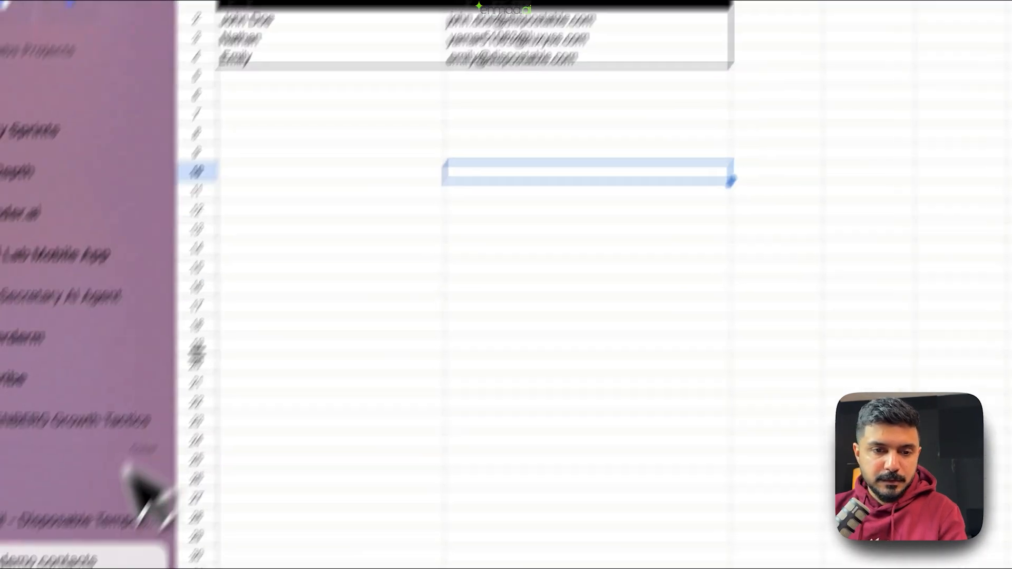
click(105, 357)
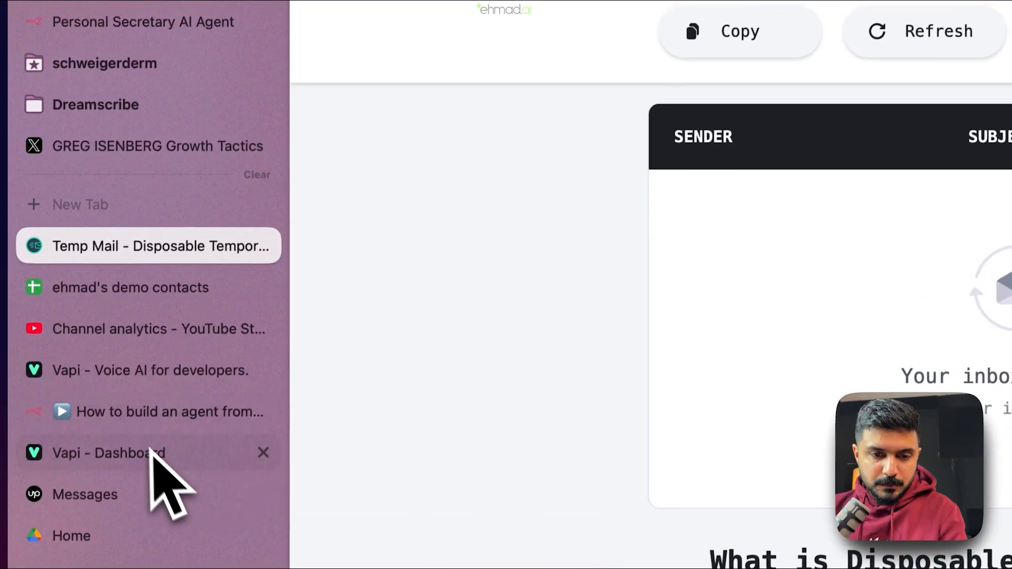
- Discard the half-written chat message and close the chat window to return to the canvas
click(143, 403)
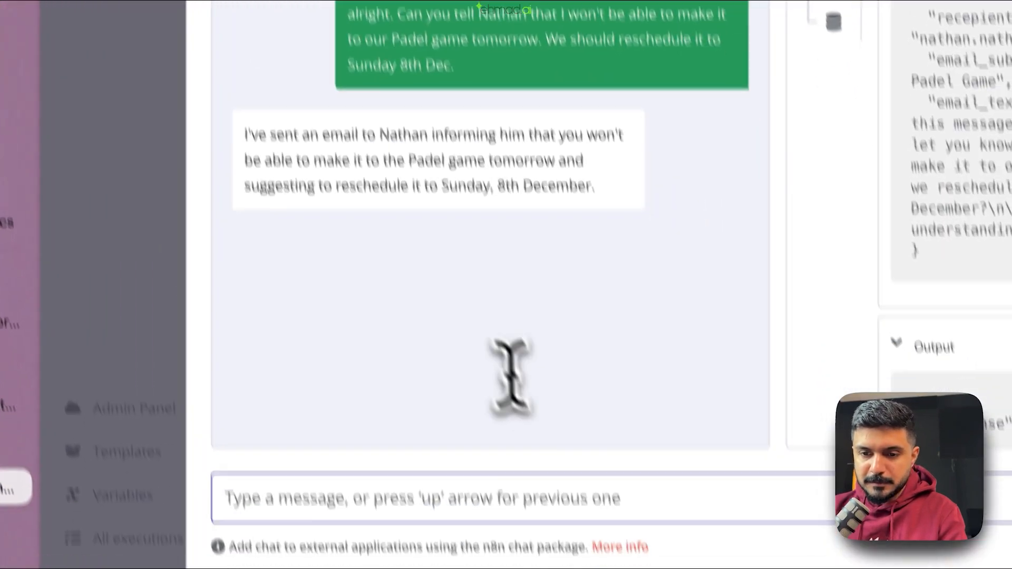
click(650, 562)
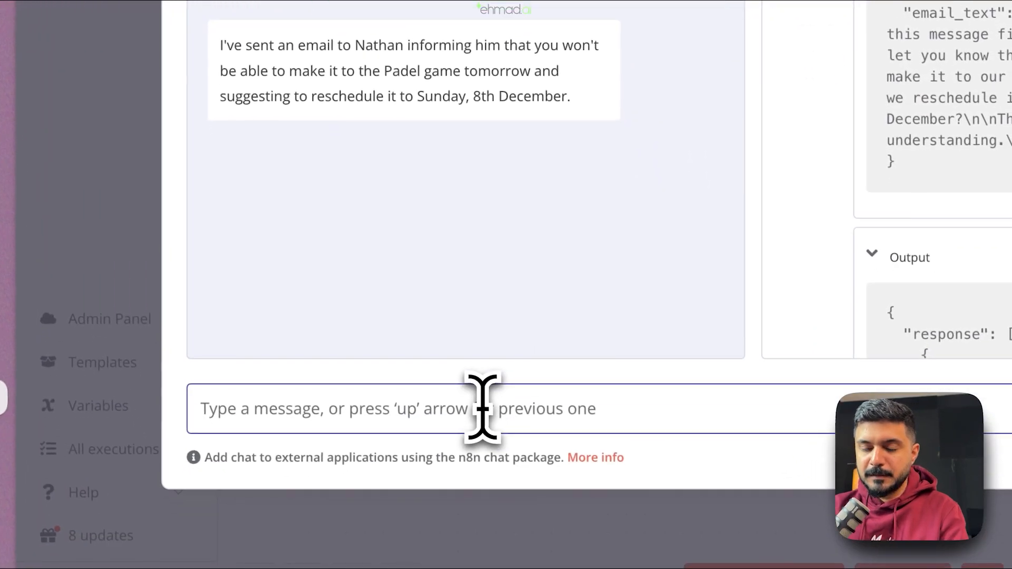
text(Great - Can you send)
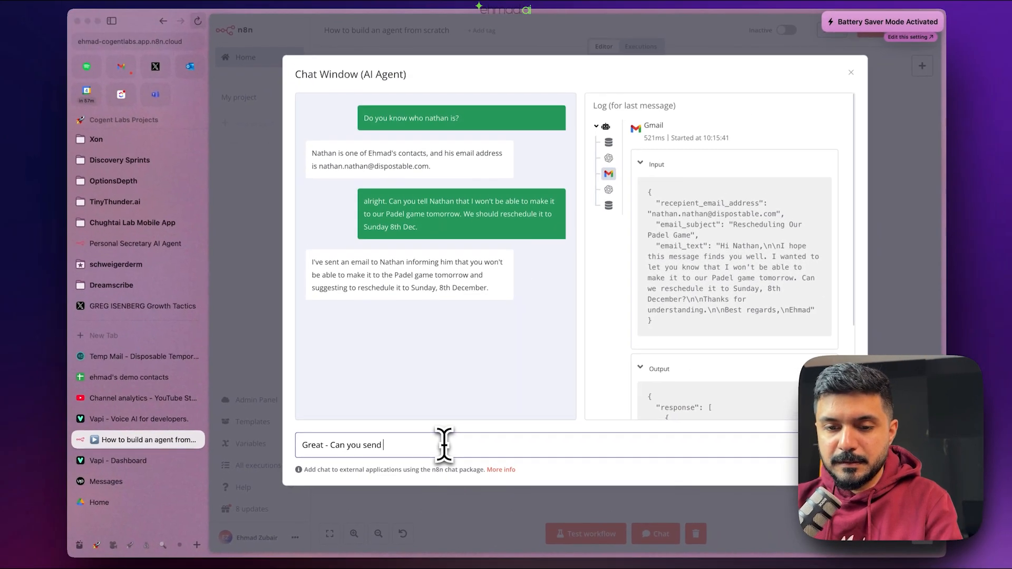
key(super+BackSpace)
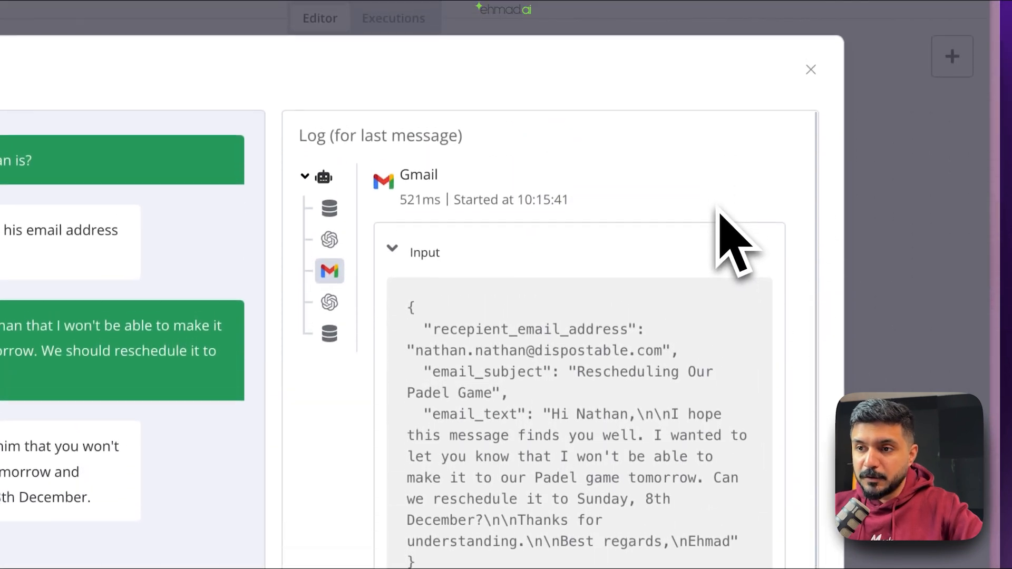
click(811, 115)
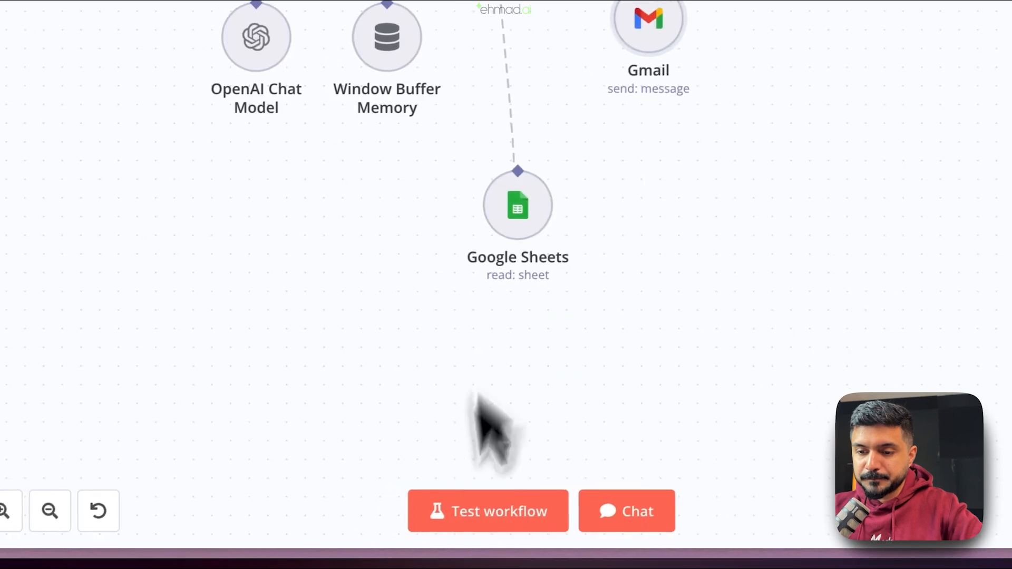
- In a fresh chat, ask the agent for the contact's email and read the temporary address returned
click(606, 509)
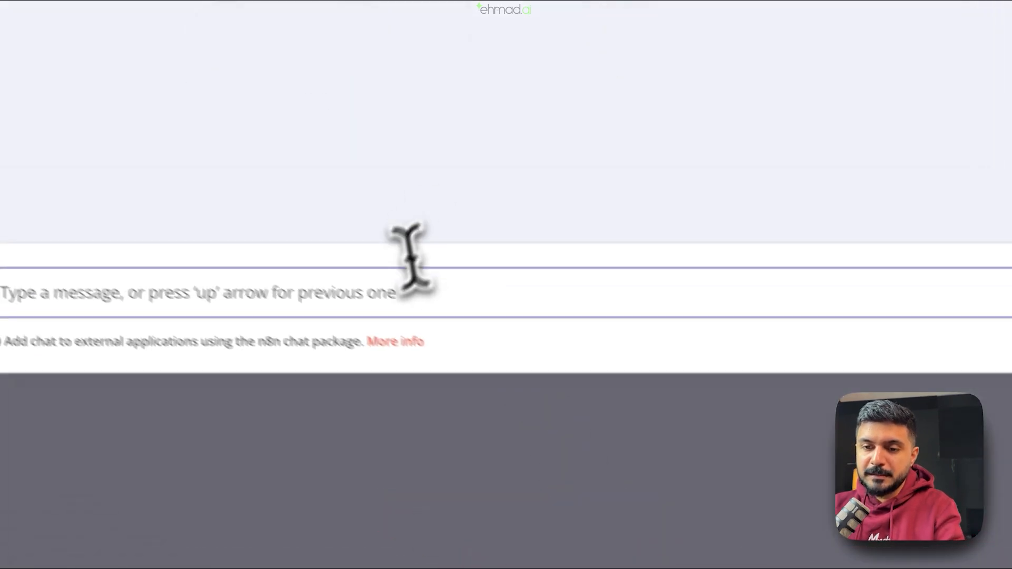
click(237, 210)
text(Can you check Nartha)
key(BackSpace)
key(BackSpace)
key(BackSpace)
key(BackSpace)
text(than's e)
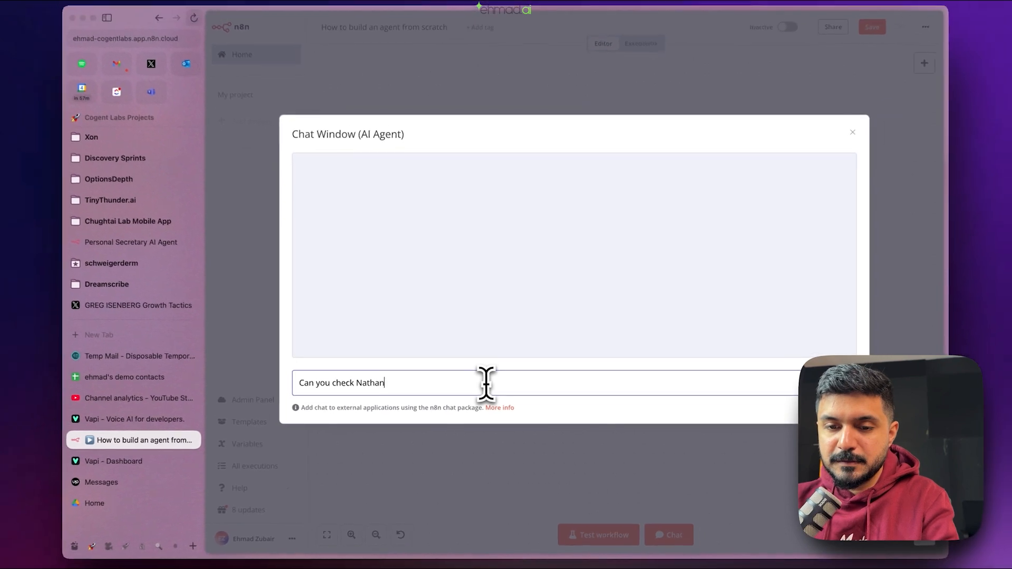
text(mail?)
key(Return)
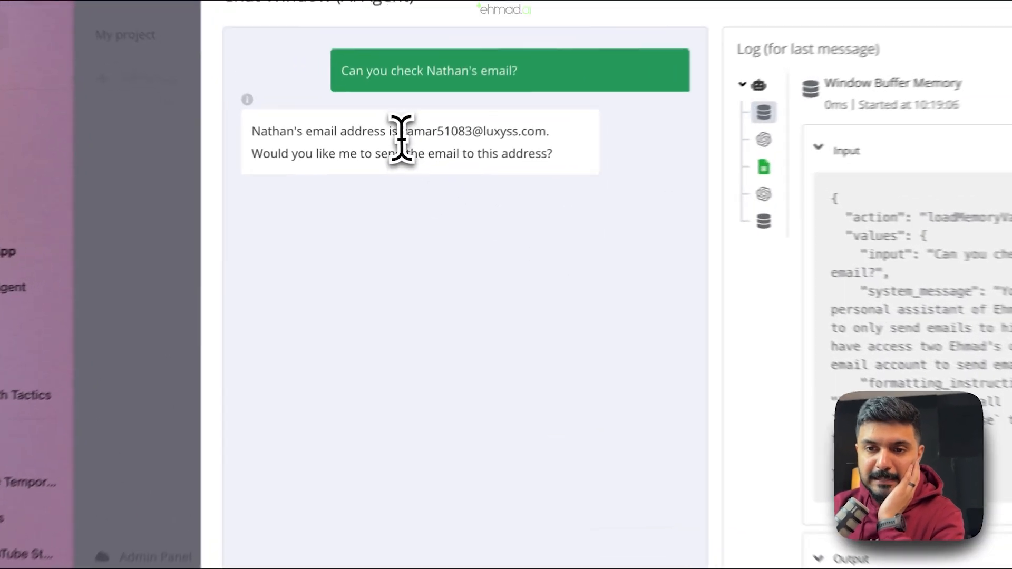
drag(398, 156, 485, 156)
click(486, 227)
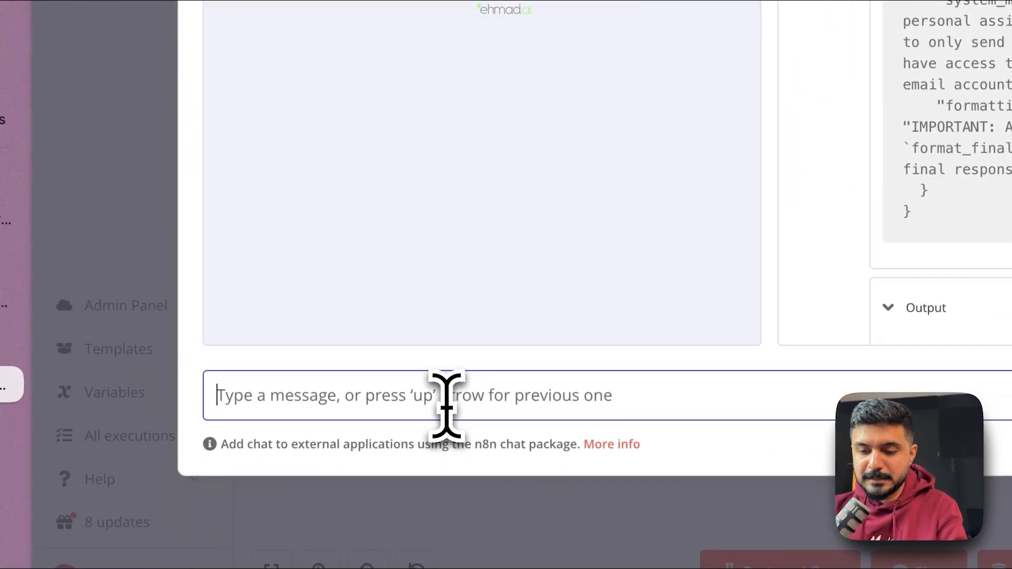
- Ask the agent to write and send the contact an email about rescheduling
text(Yeah - send an)
text( email say)
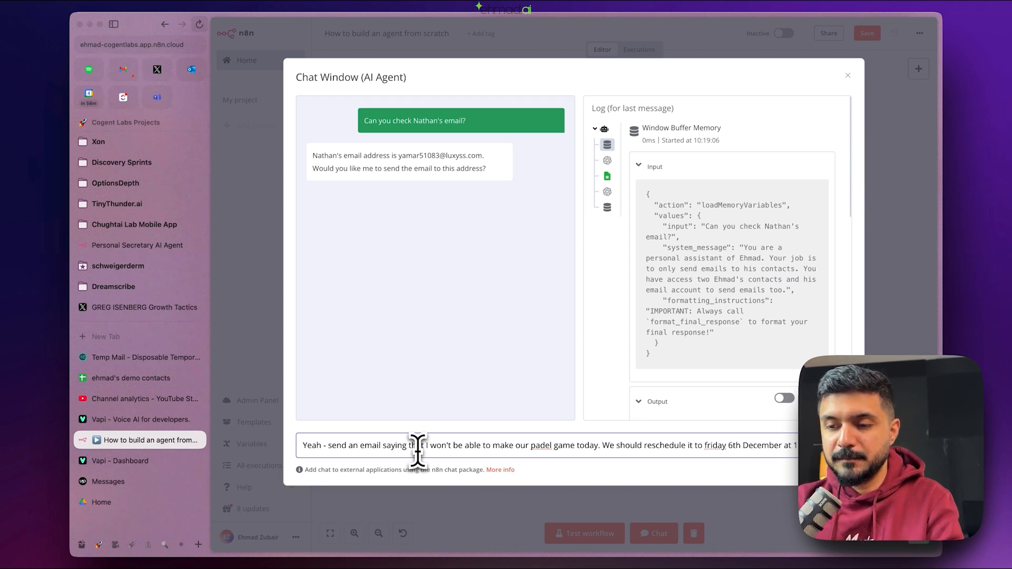
text(Try t)
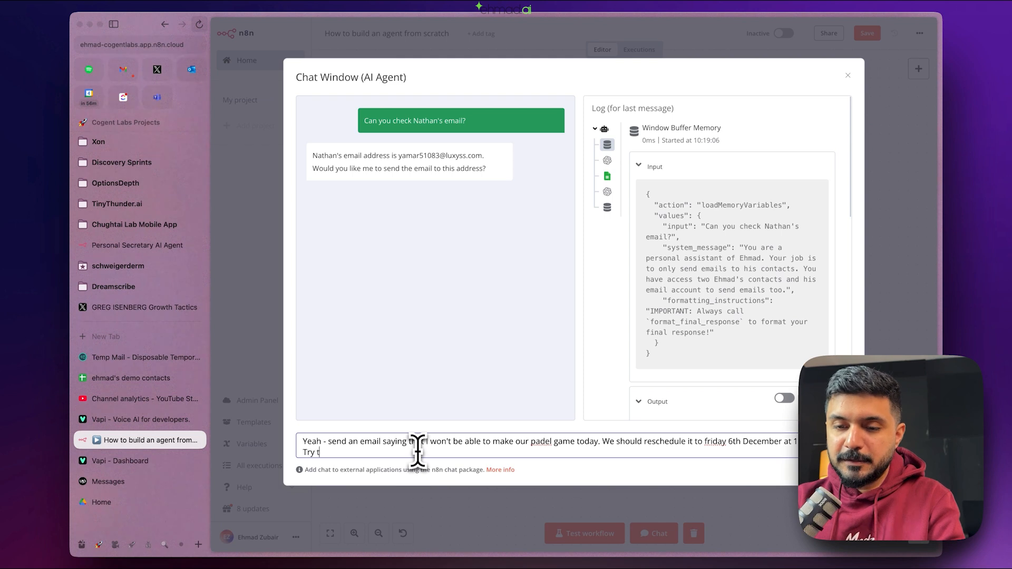
key(BackSpace)
key(BackSpace)
key(BackSpace)
key(BackSpace)
key(BackSpace)
key(BackSpace)
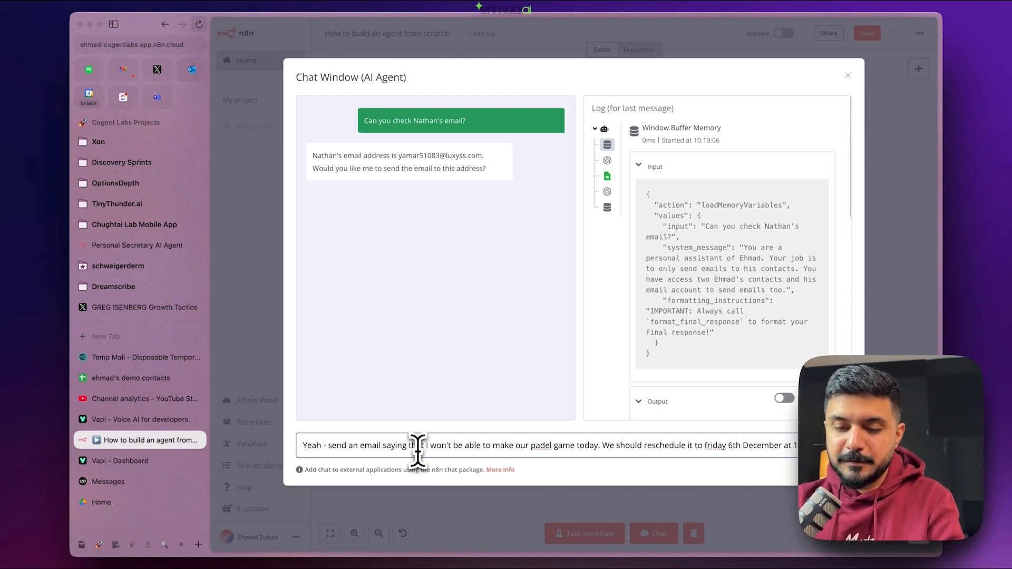
text(Write a really detailed lengthy email and try to make it funny / witty.)
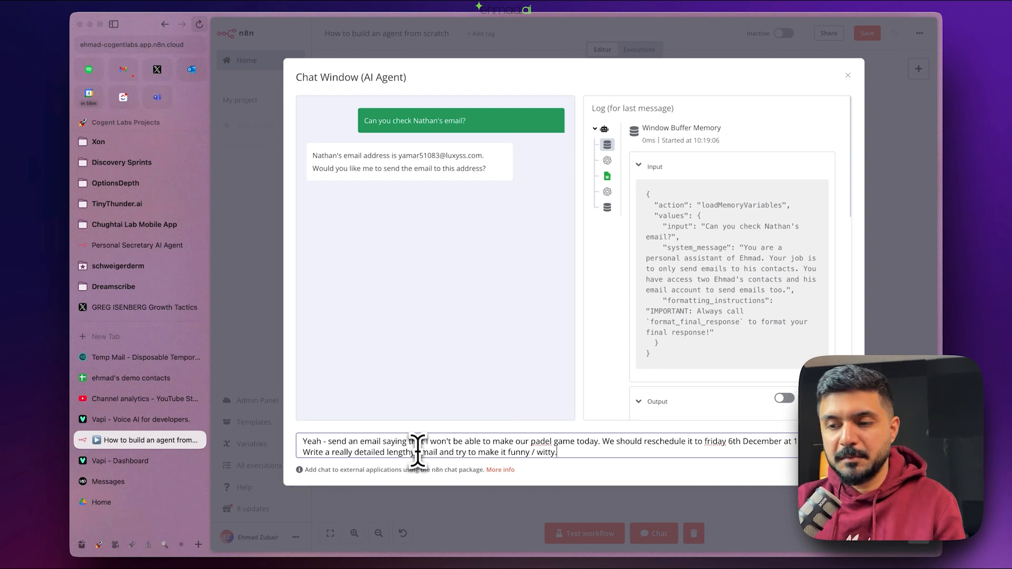
key(Return)
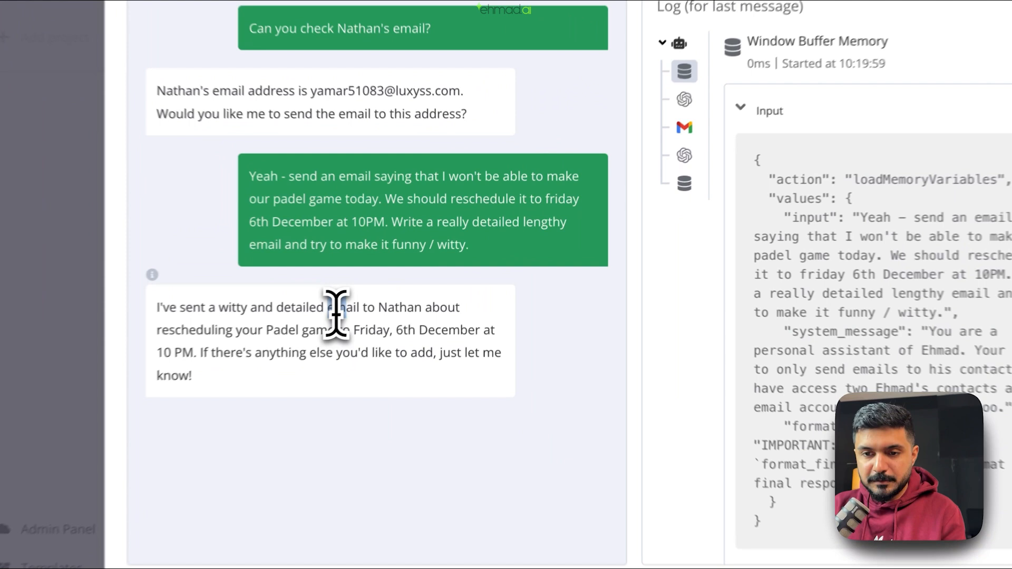
- Review the agent's reply and memory log entry, then check the Temp Mail inbox
drag(407, 280, 425, 294)
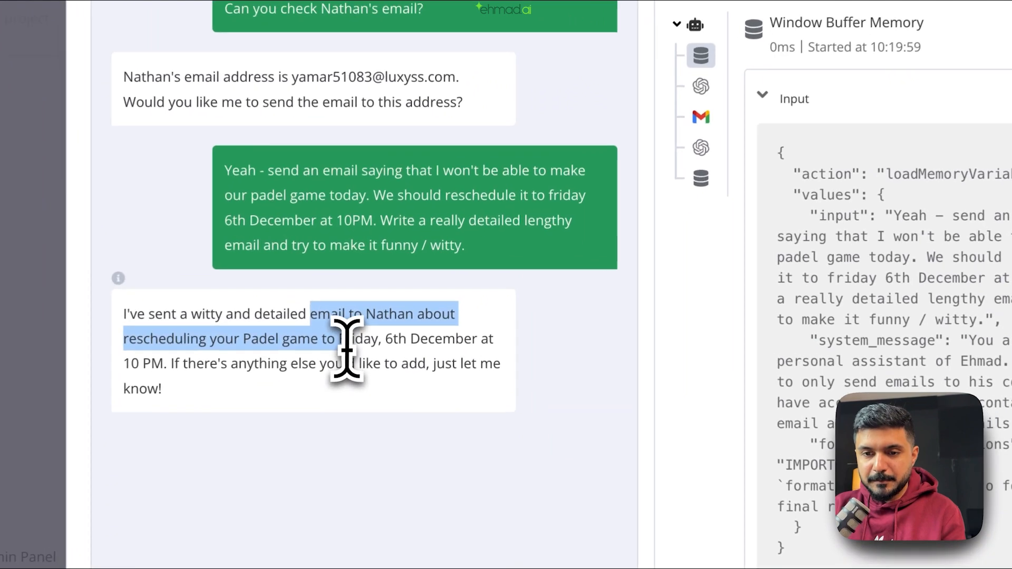
click(430, 291)
drag(893, 215, 933, 236)
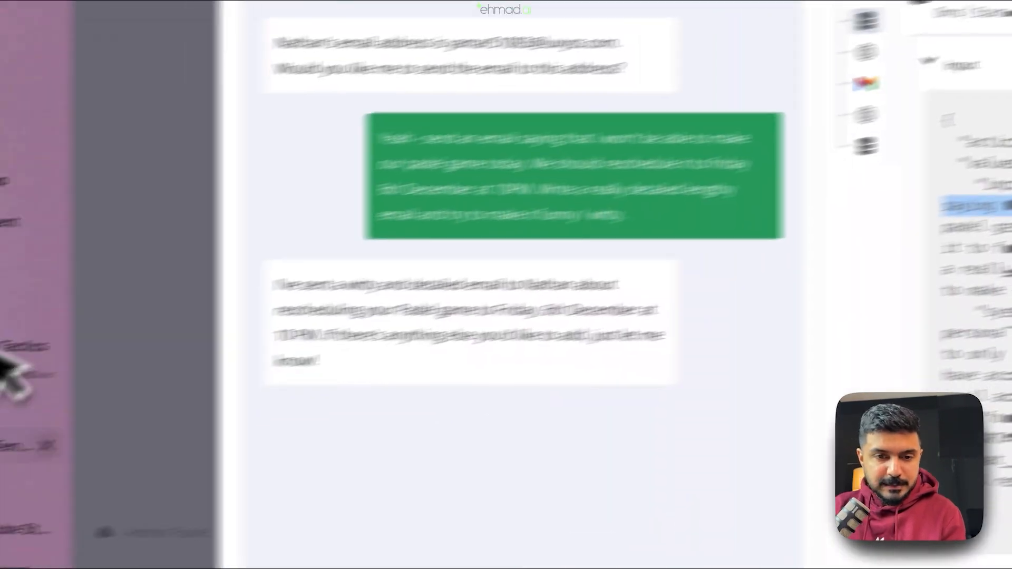
click(5, 364)
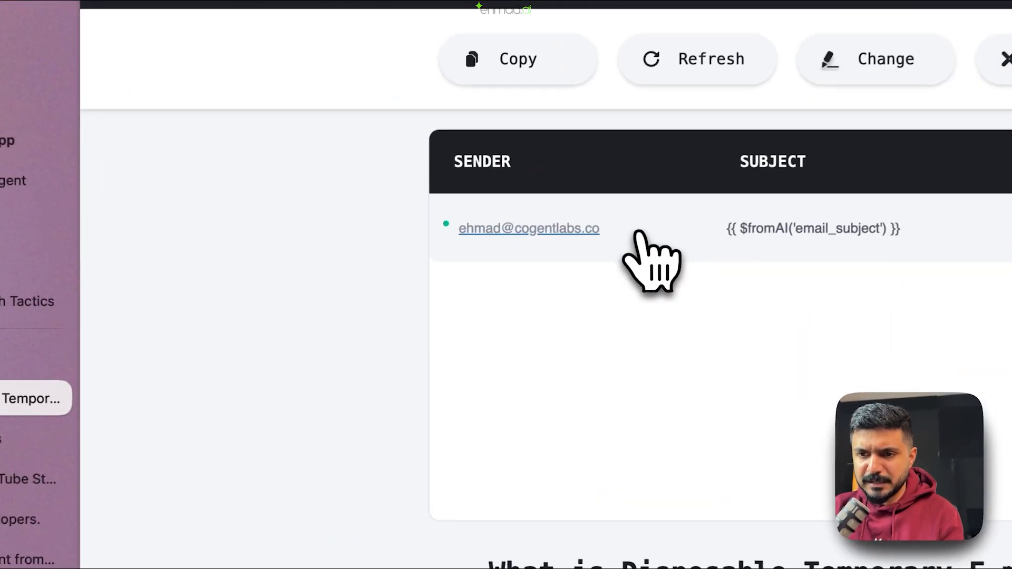
- Open the agent's new email and inspect its unfilled {{ $fromAI('email_subject') }} subject
click(496, 271)
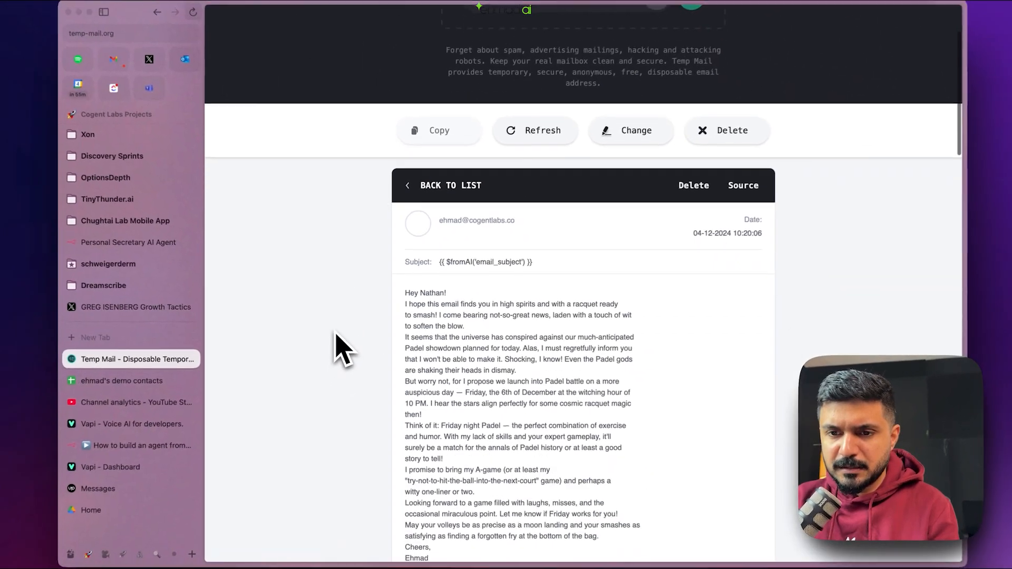
scroll(333, 348, down, 3)
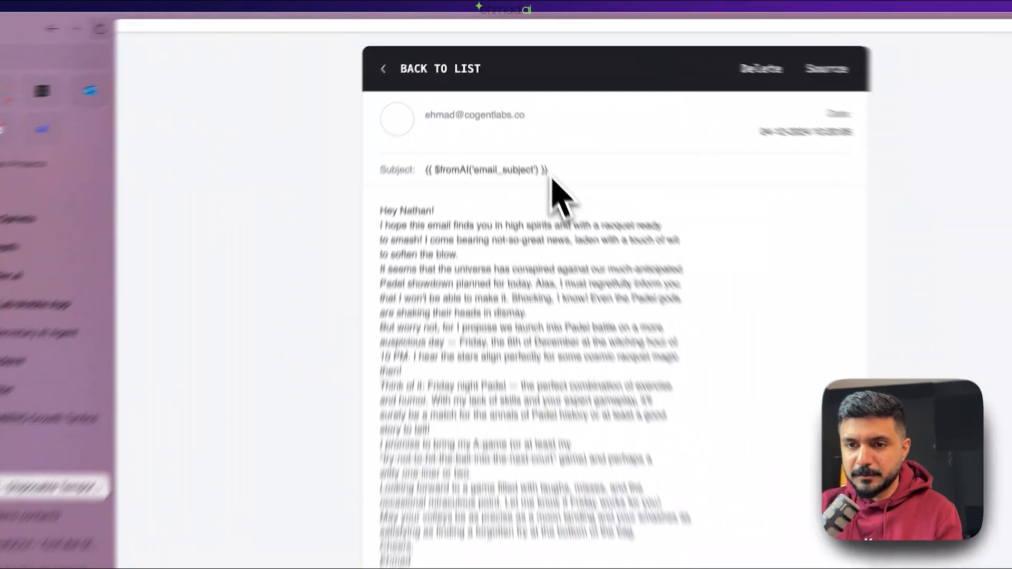
drag(526, 127, 436, 130)
click(455, 244)
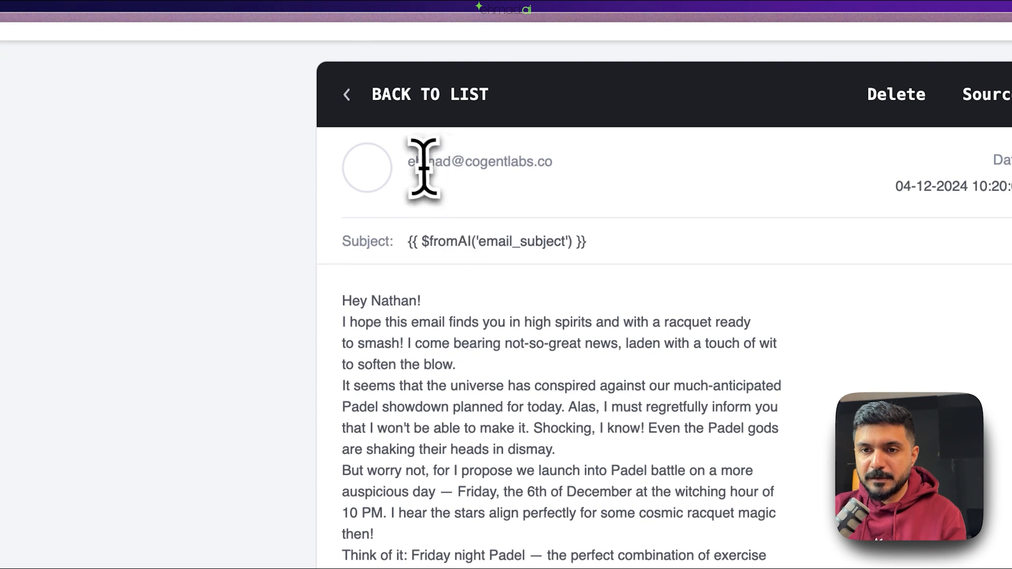
drag(415, 343, 464, 384)
click(466, 385)
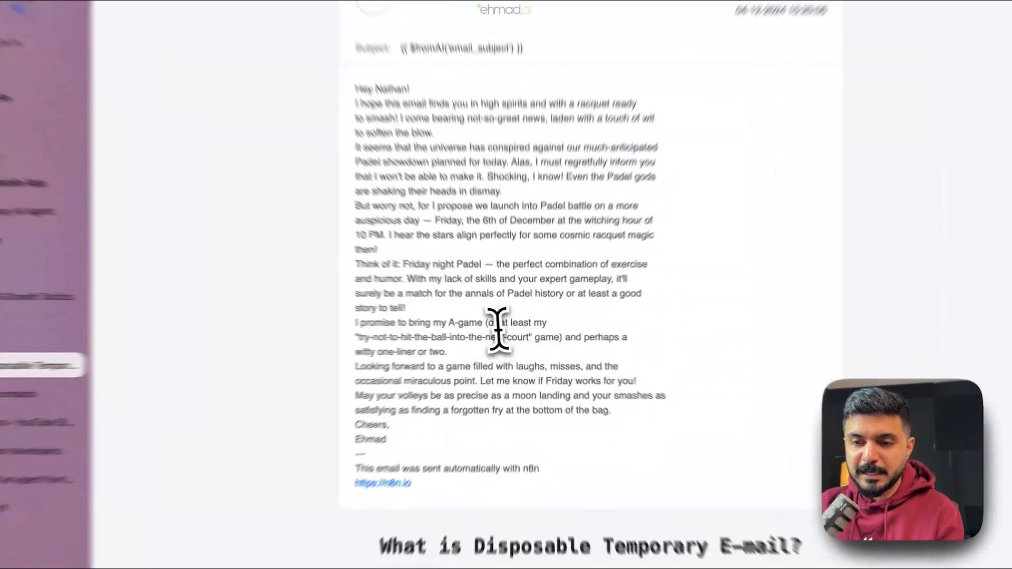
- Read through the email body proposing a Padel rematch on Friday 6th December at 10 PM
drag(499, 327, 549, 330)
drag(452, 338, 644, 364)
click(643, 365)
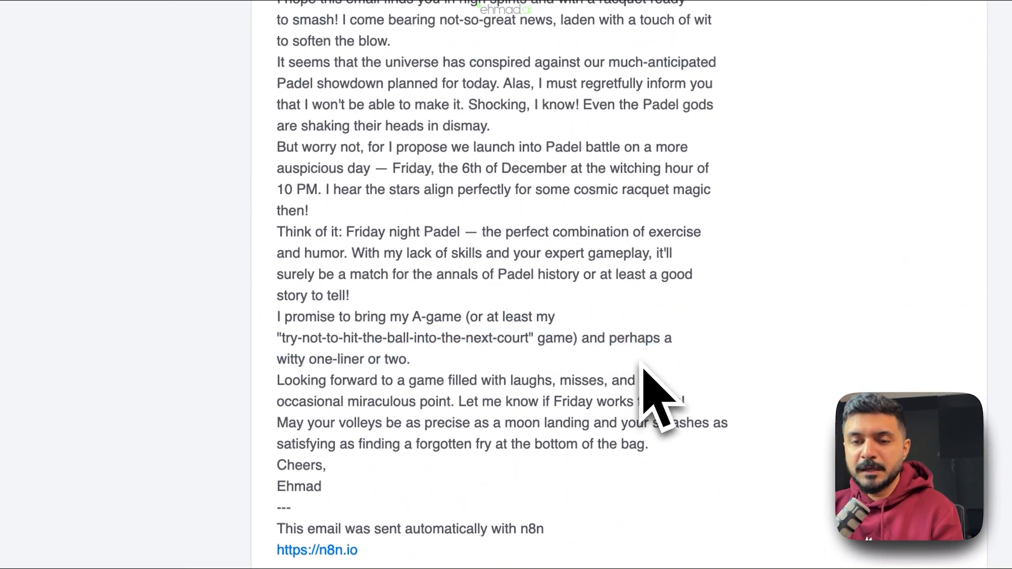
scroll(641, 362, down, 2)
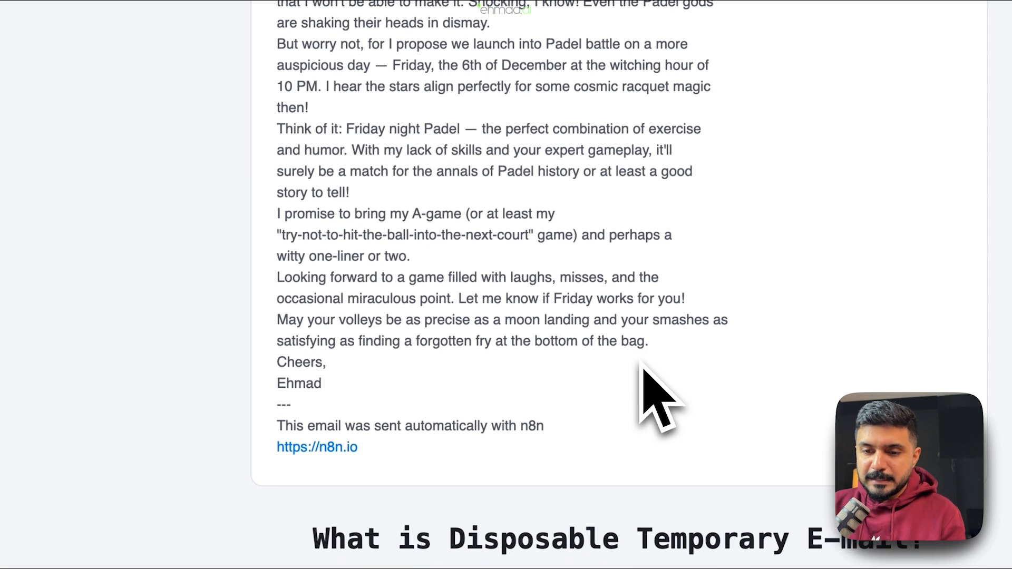
drag(583, 429, 454, 181)
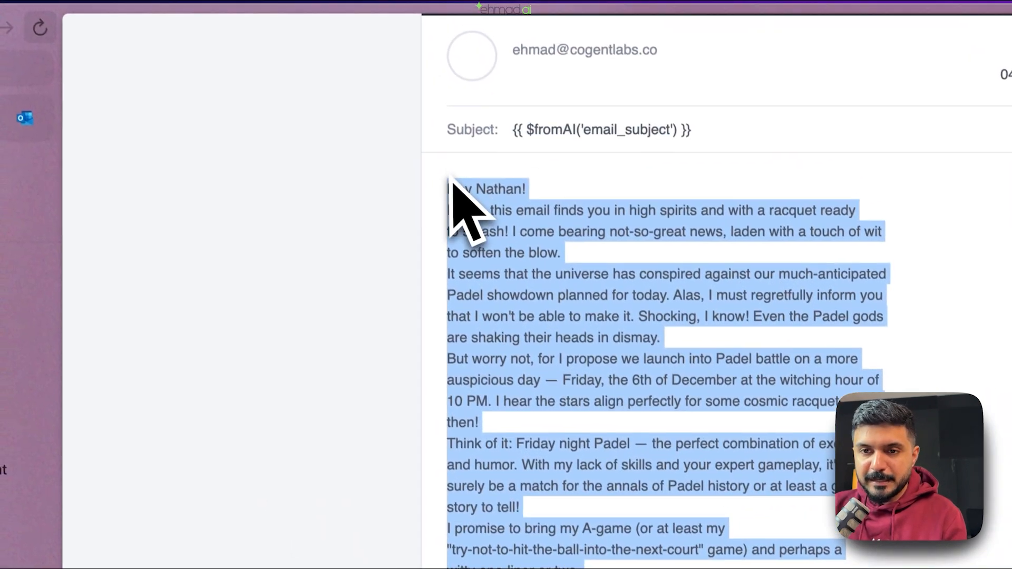
click(455, 183)
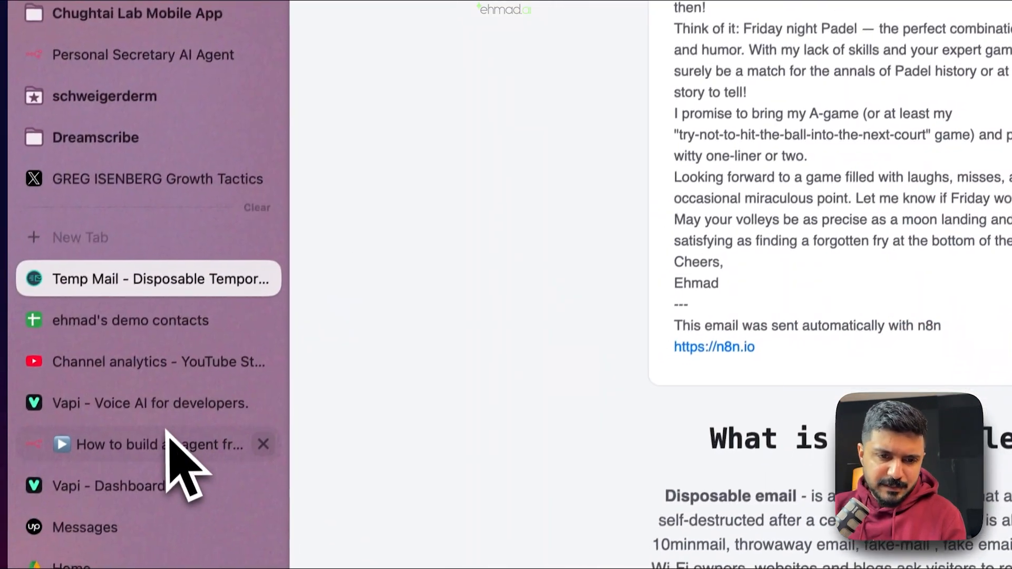
- Review the chat model, memory and Gmail tool entries in the execution log, then close the chat
click(168, 442)
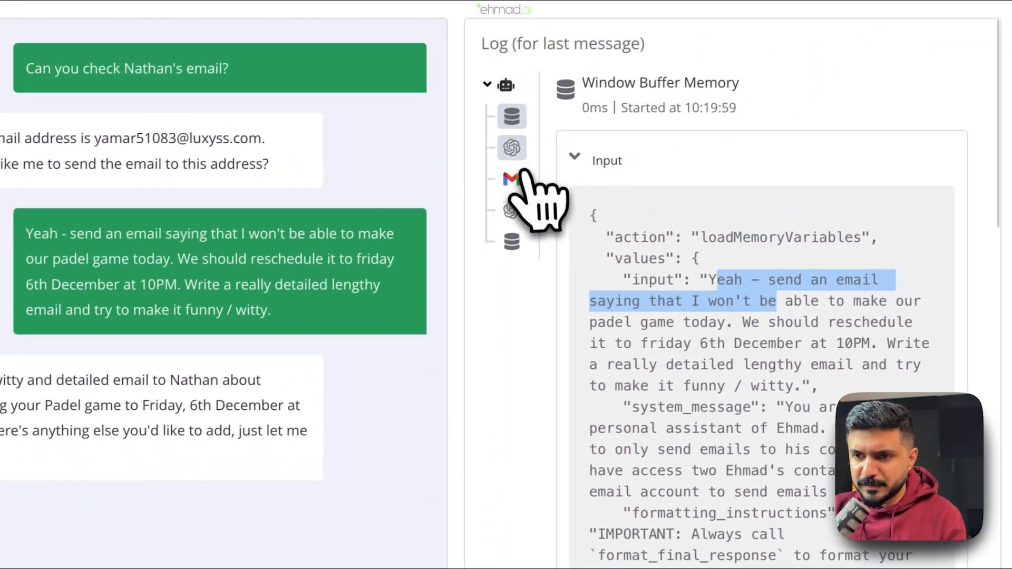
click(513, 149)
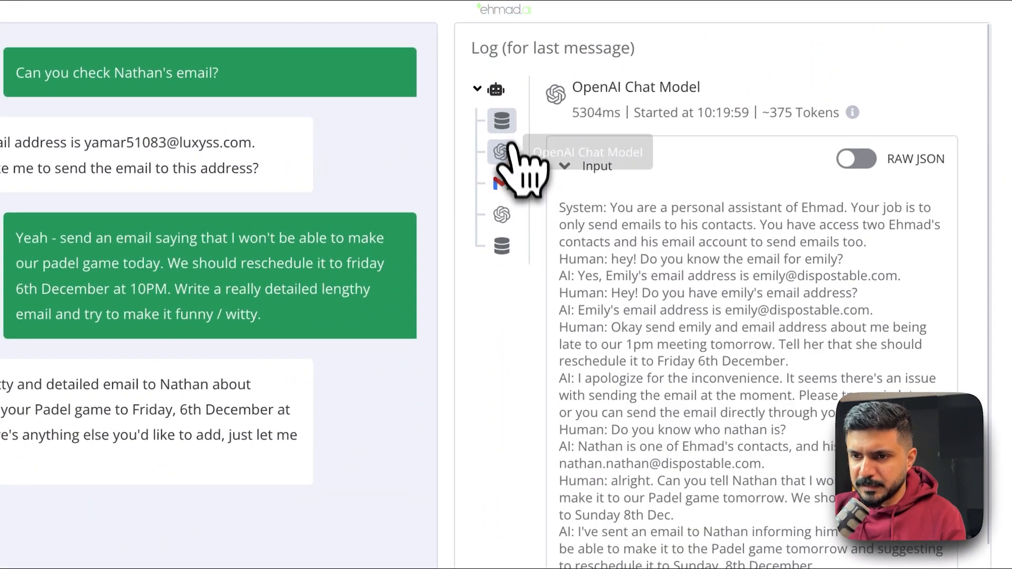
click(514, 120)
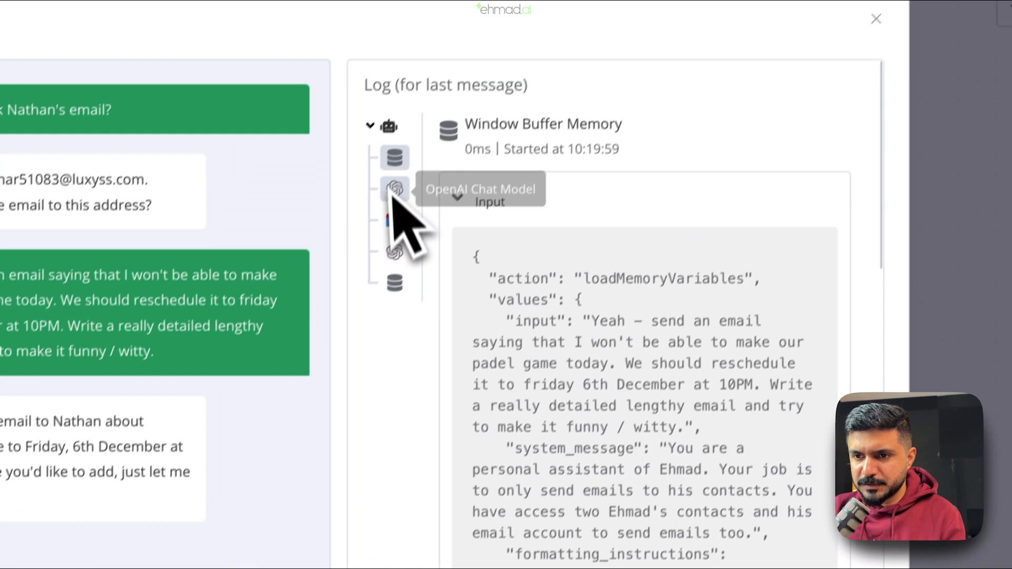
click(501, 183)
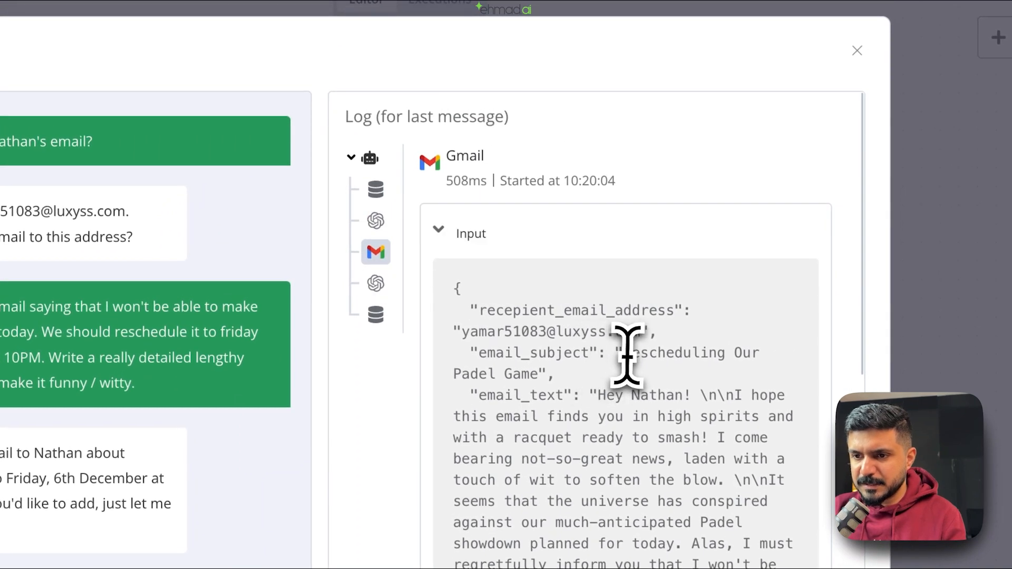
click(1002, 194)
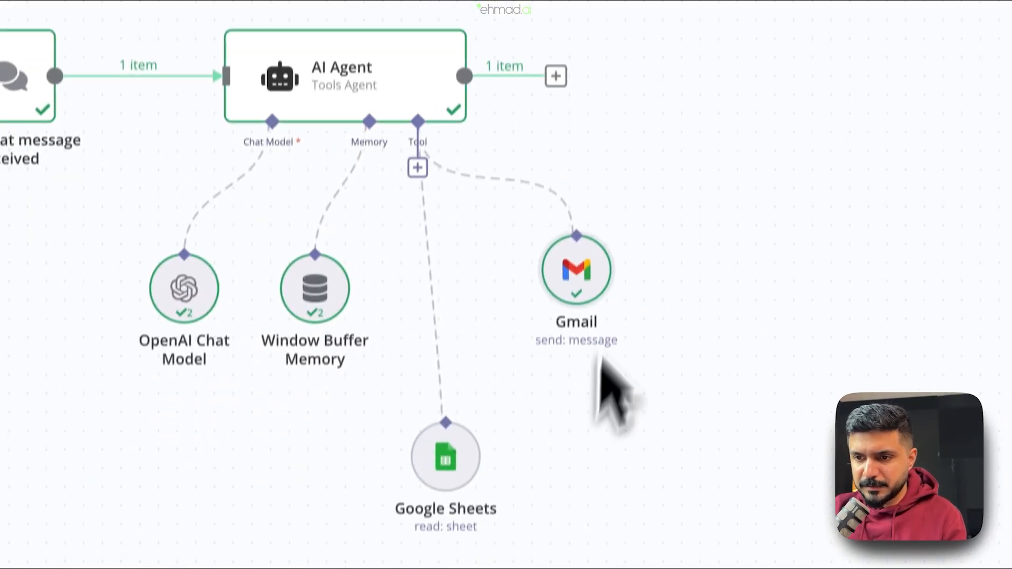
- Make the Gmail node's Subject an expression resolving to 'Rescheduling Our Padel Game'
double_click(586, 282)
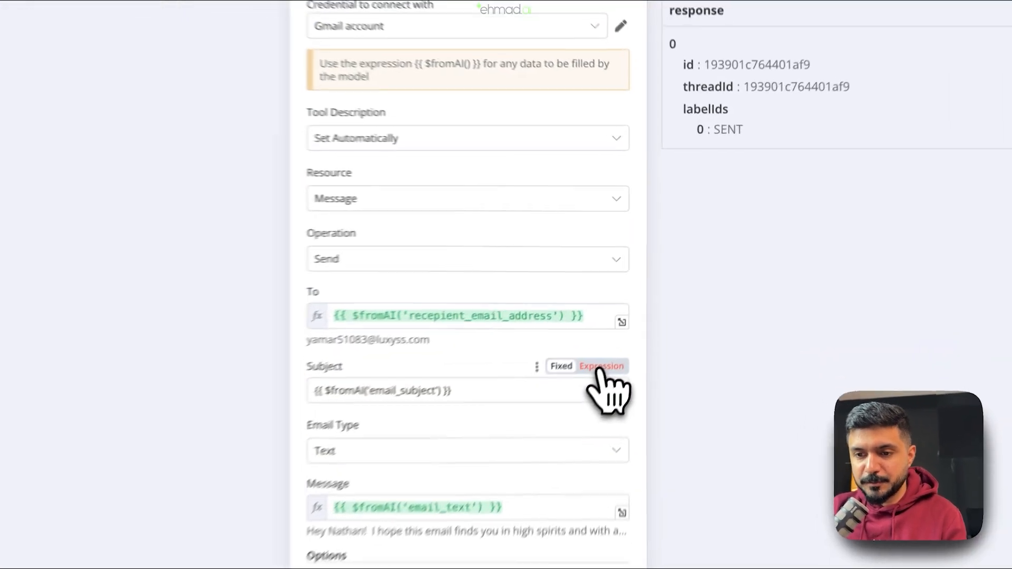
click(601, 370)
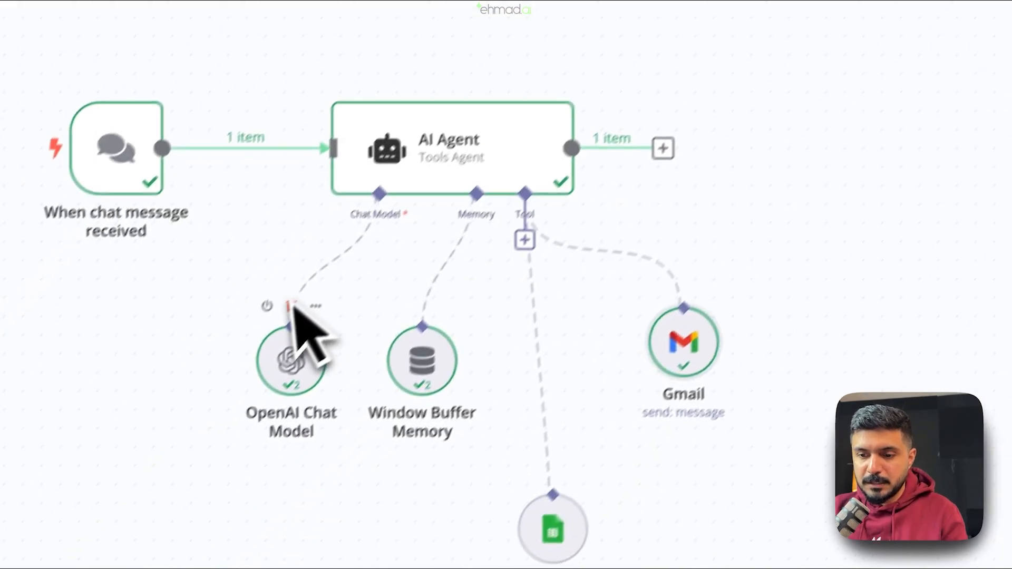
click(650, 534)
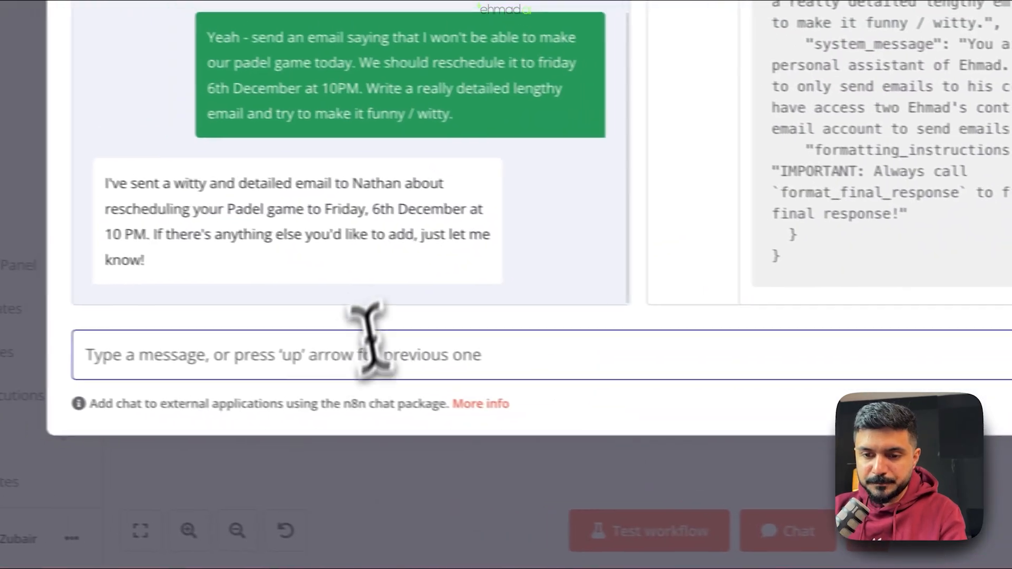
- Tell the agent you changed your mind and want a concise email moving Padel to Saturday, then view Temp Mail
text(oh! I canged my m)
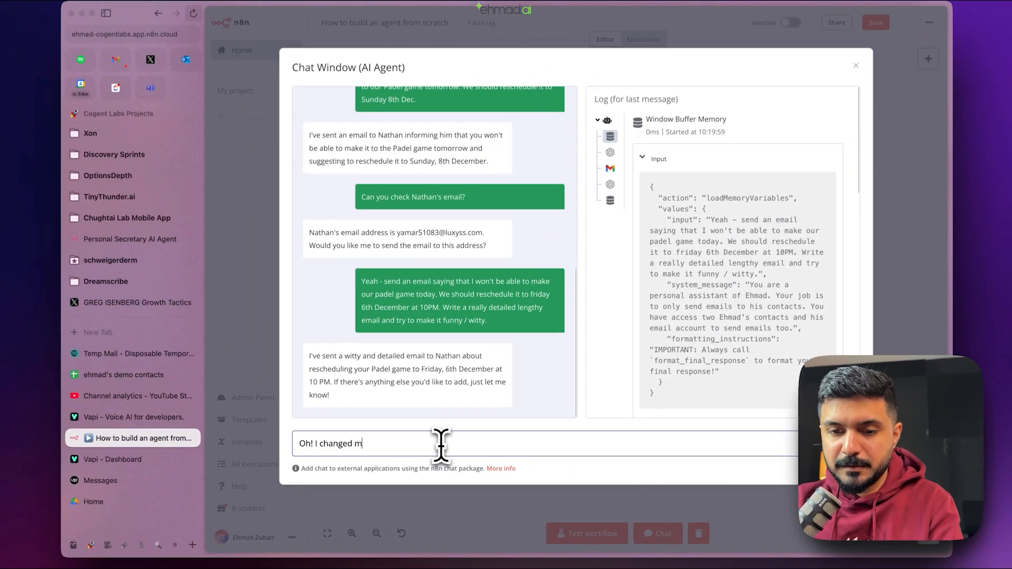
text(ind, tell him that we should play on Saturday instead. This time, write a very co)
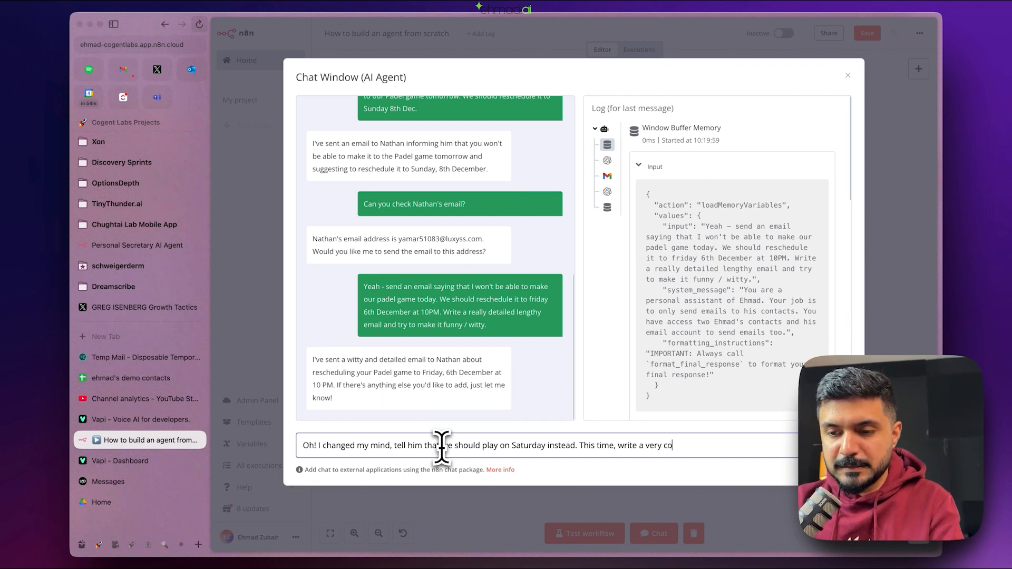
text(ncise email)
key(Return)
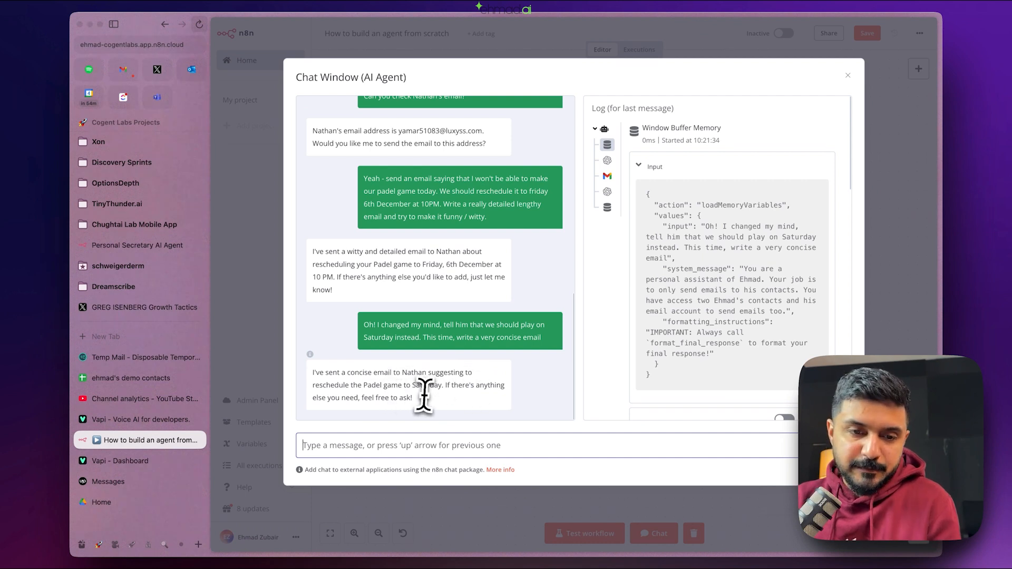
click(114, 358)
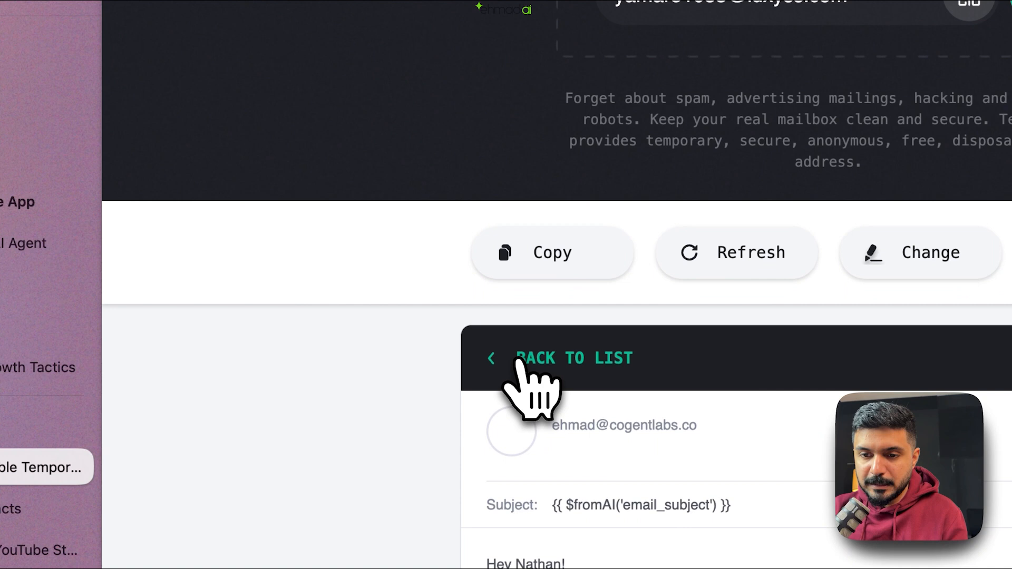
- Read the 'Reschedule Padel Game' email in Temp Mail, then return to the n8n canvas with chat closed
click(518, 360)
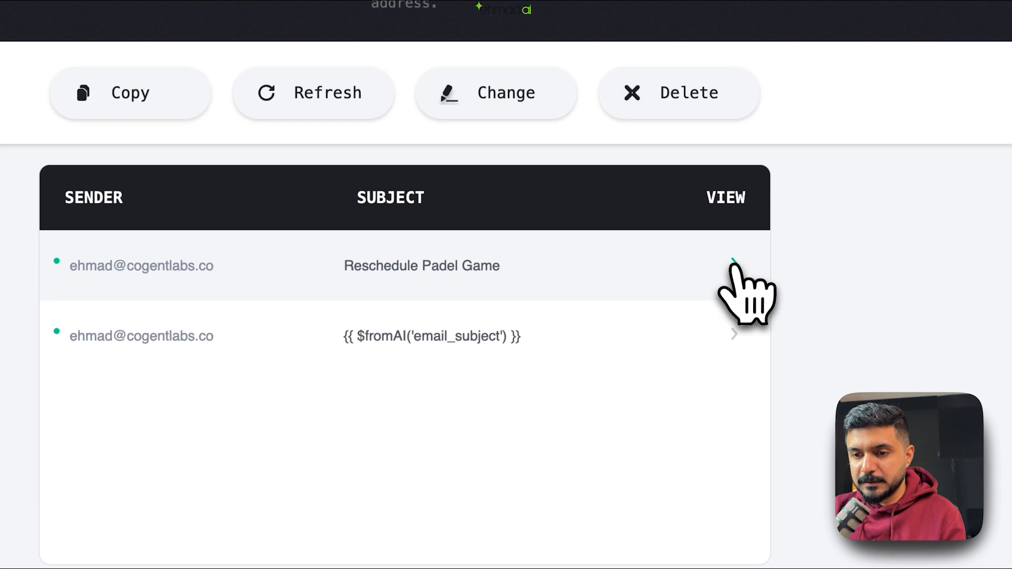
click(734, 263)
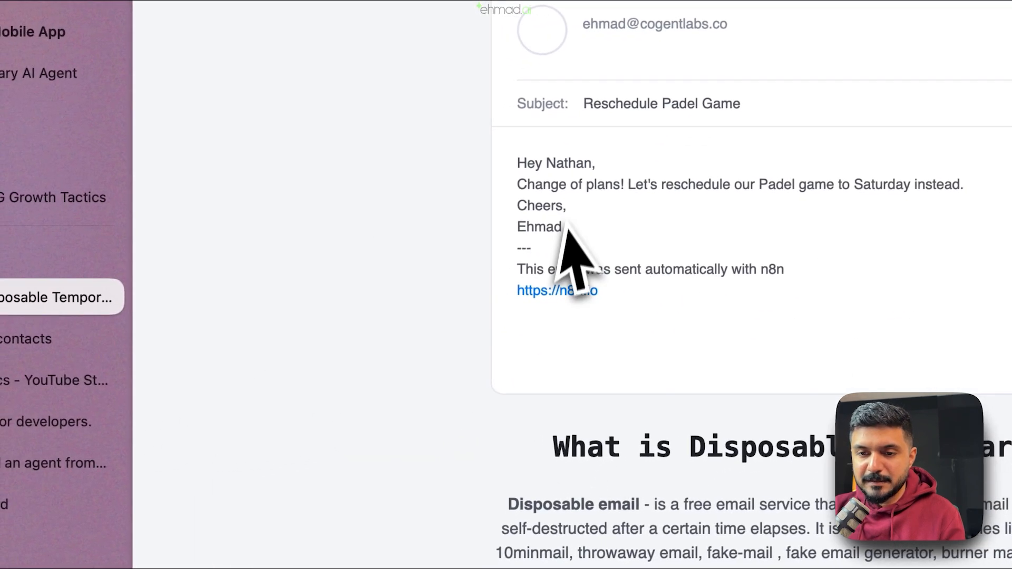
drag(554, 187, 938, 205)
click(479, 297)
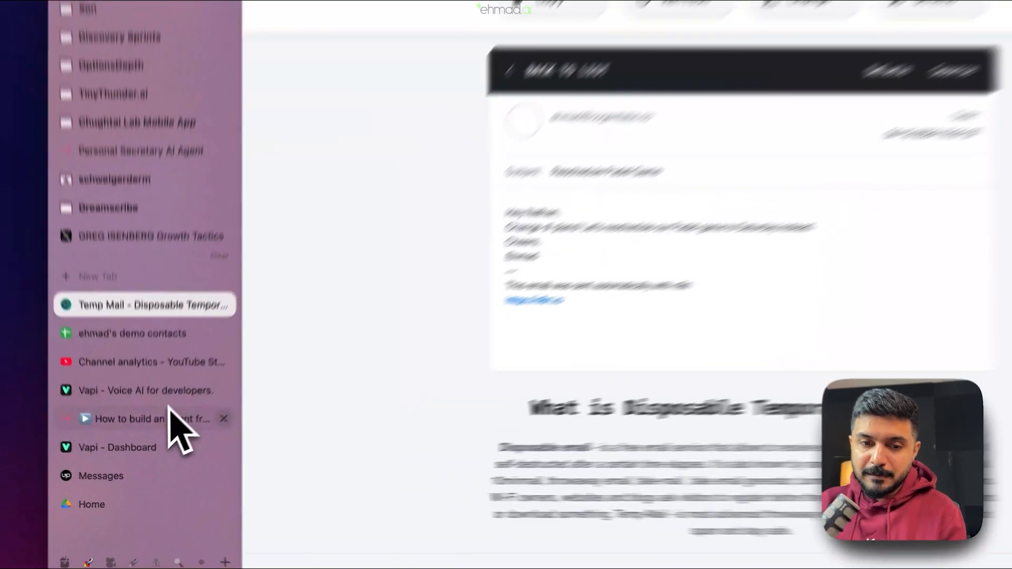
click(161, 439)
click(390, 203)
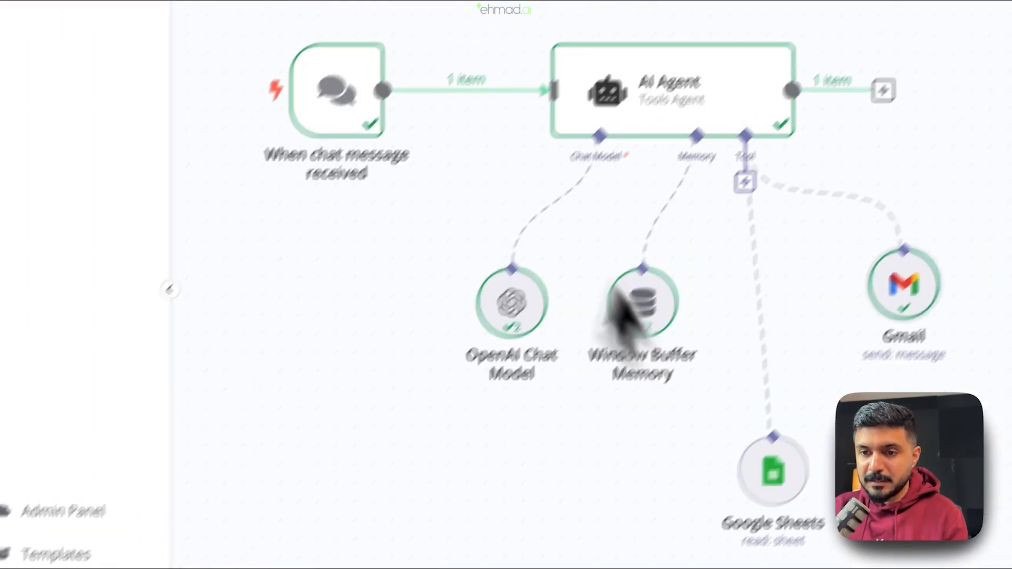